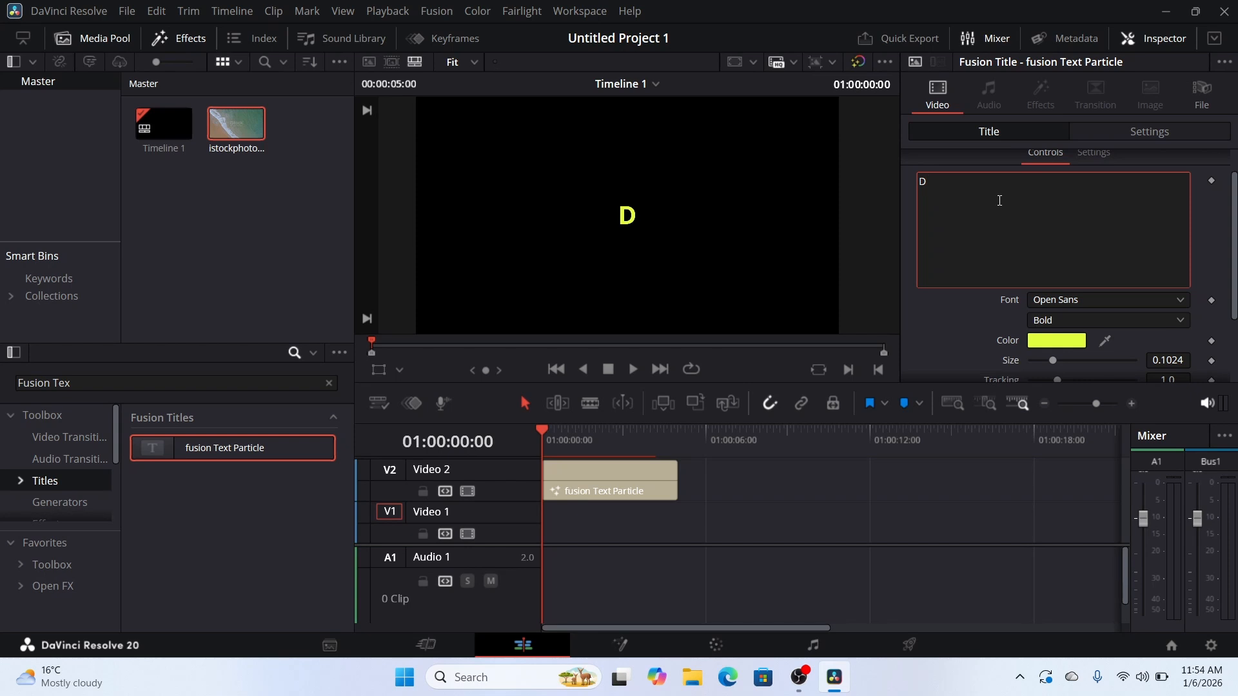
# Step: Enter "Dhaka Dhamrai" as the text of the fusion Text Particle title
pyautogui.write('haka')
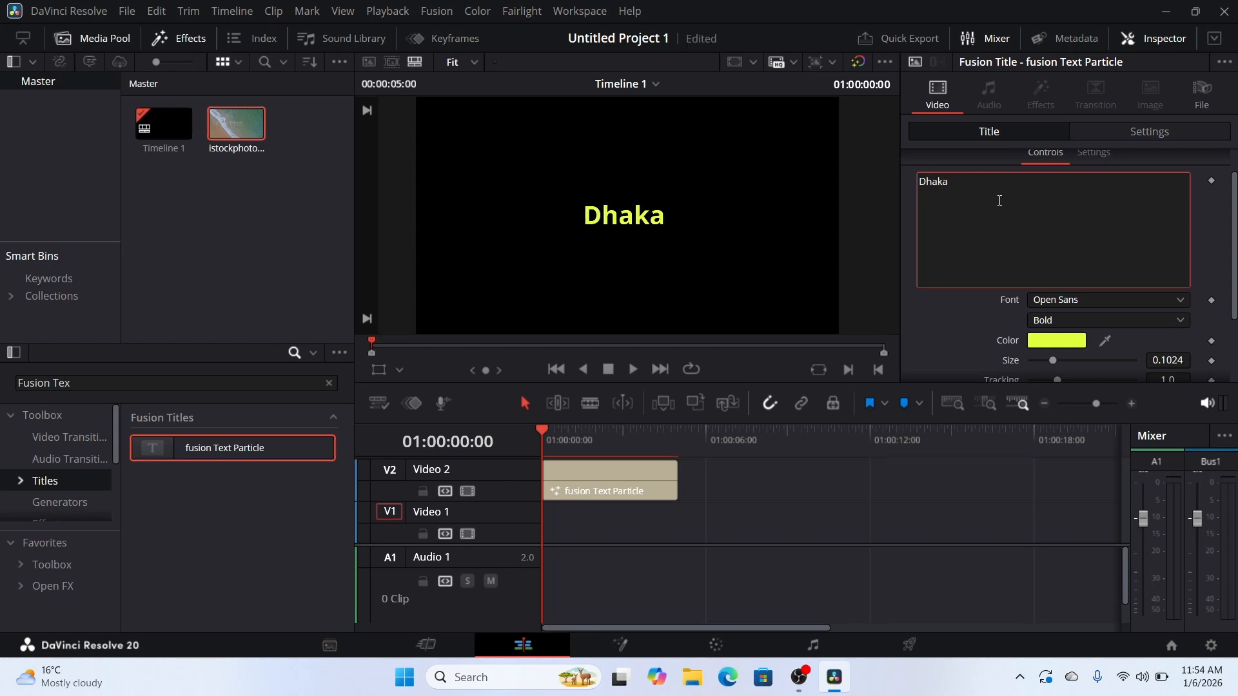
pyautogui.write(' Dh')
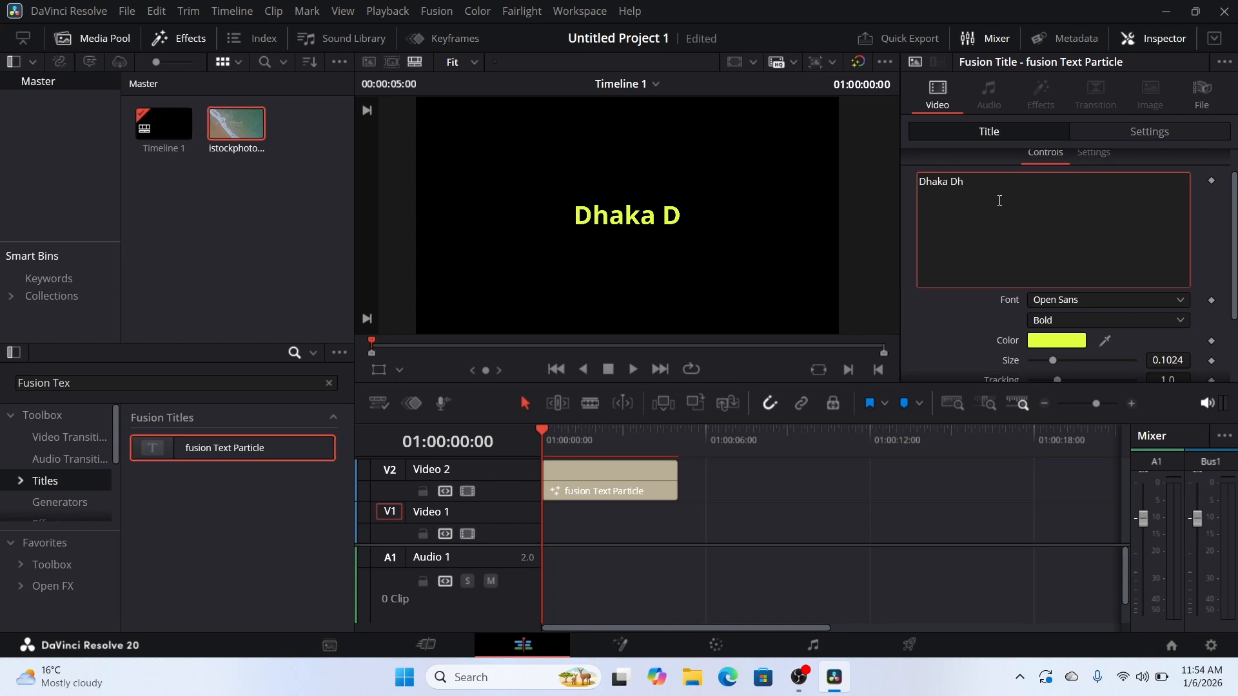
pyautogui.write('amr')
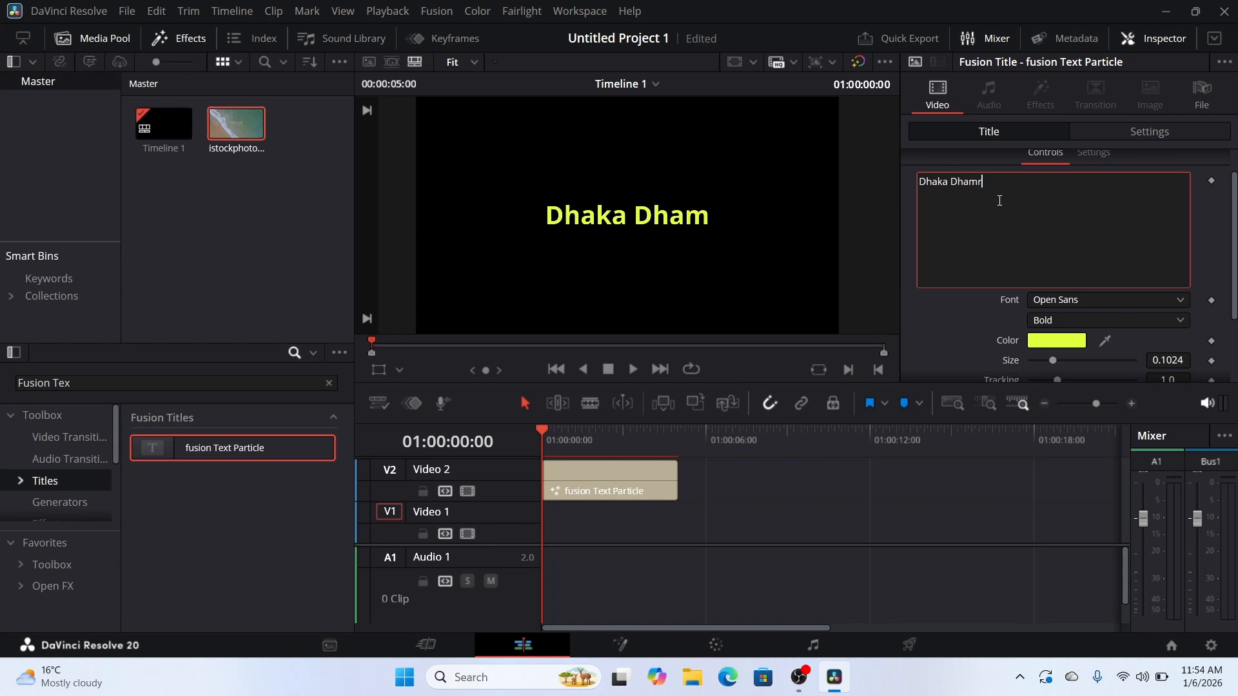
pyautogui.write('ai')
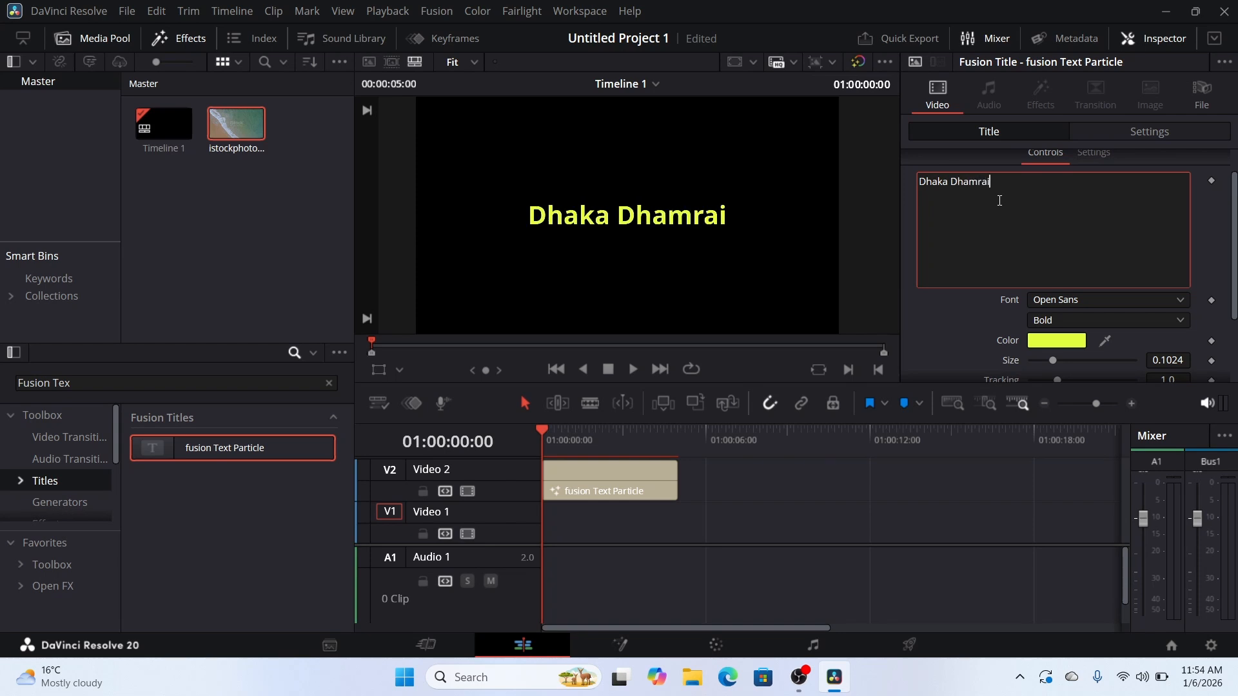
# Step: Try the fonts Modern No. 20 and Monotype Corsiva on the title, and settle on MS Gothic
pyautogui.click(1147, 299)
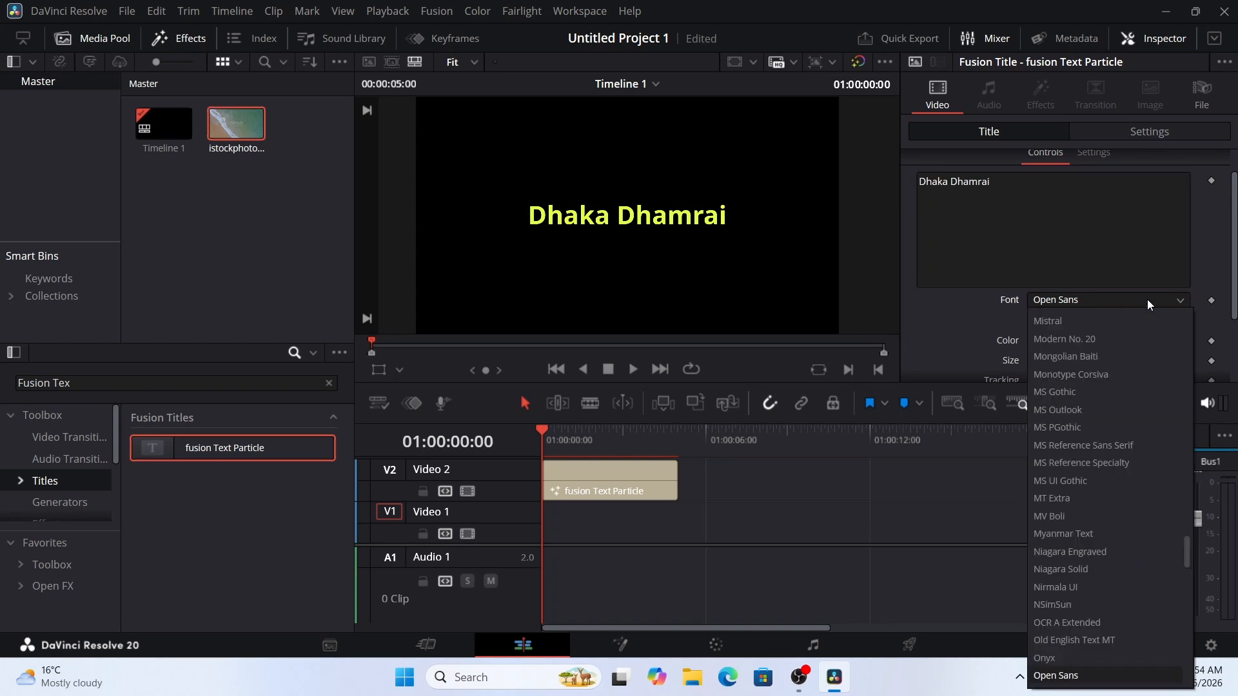
pyautogui.click(1106, 336)
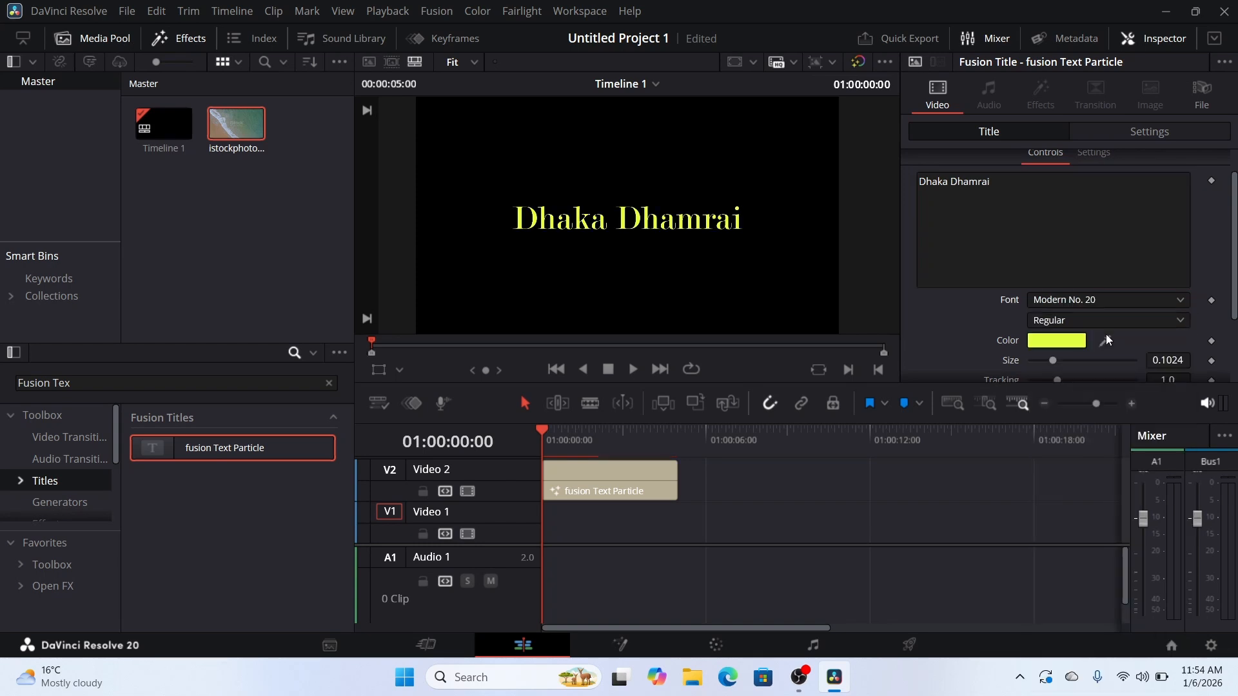
pyautogui.click(1143, 299)
pyautogui.click(1104, 368)
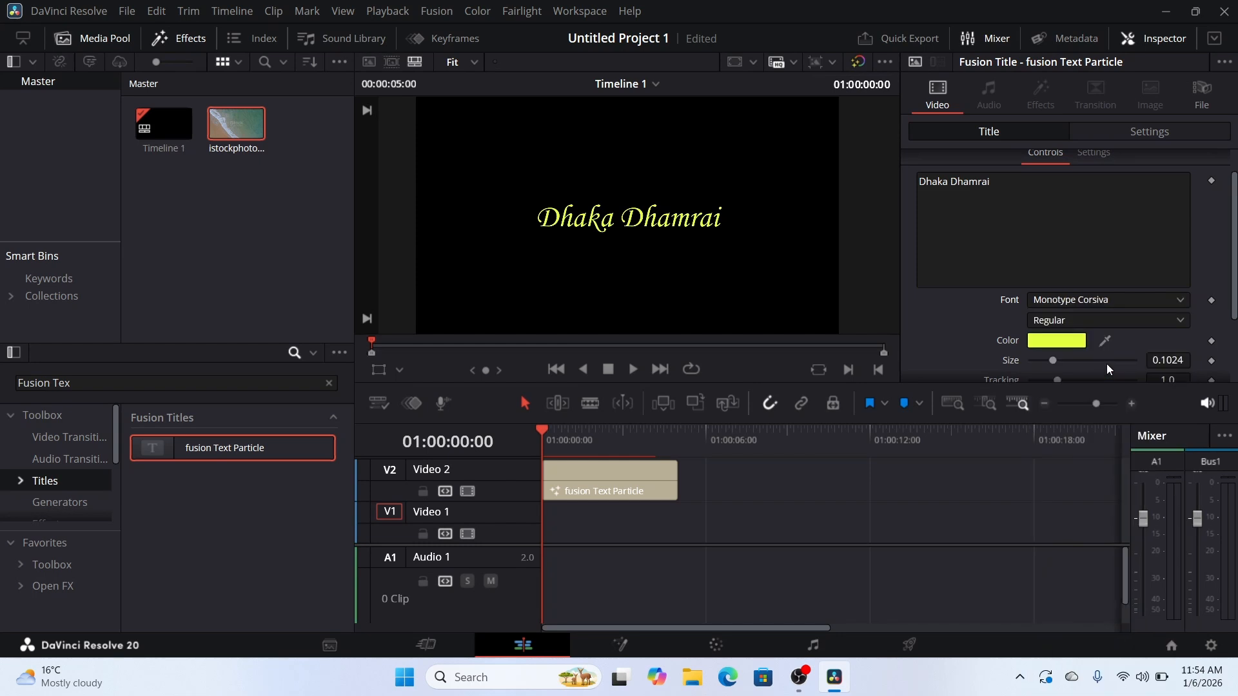
pyautogui.click(1159, 301)
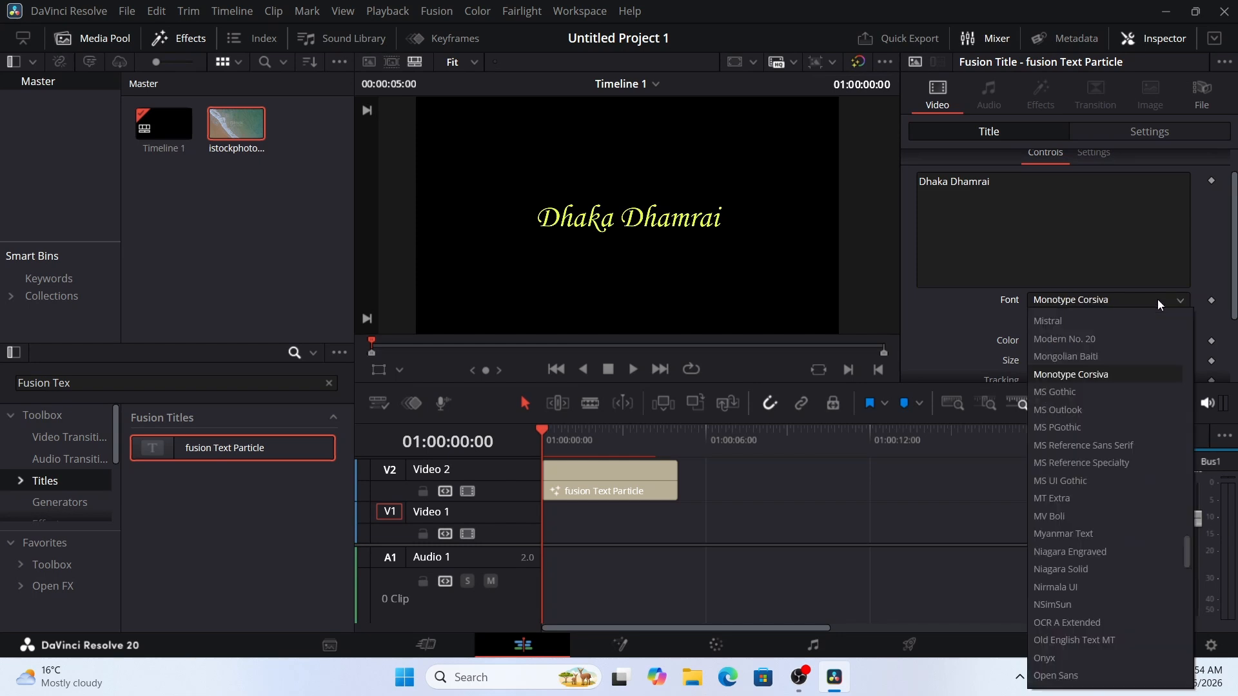
pyautogui.click(1096, 390)
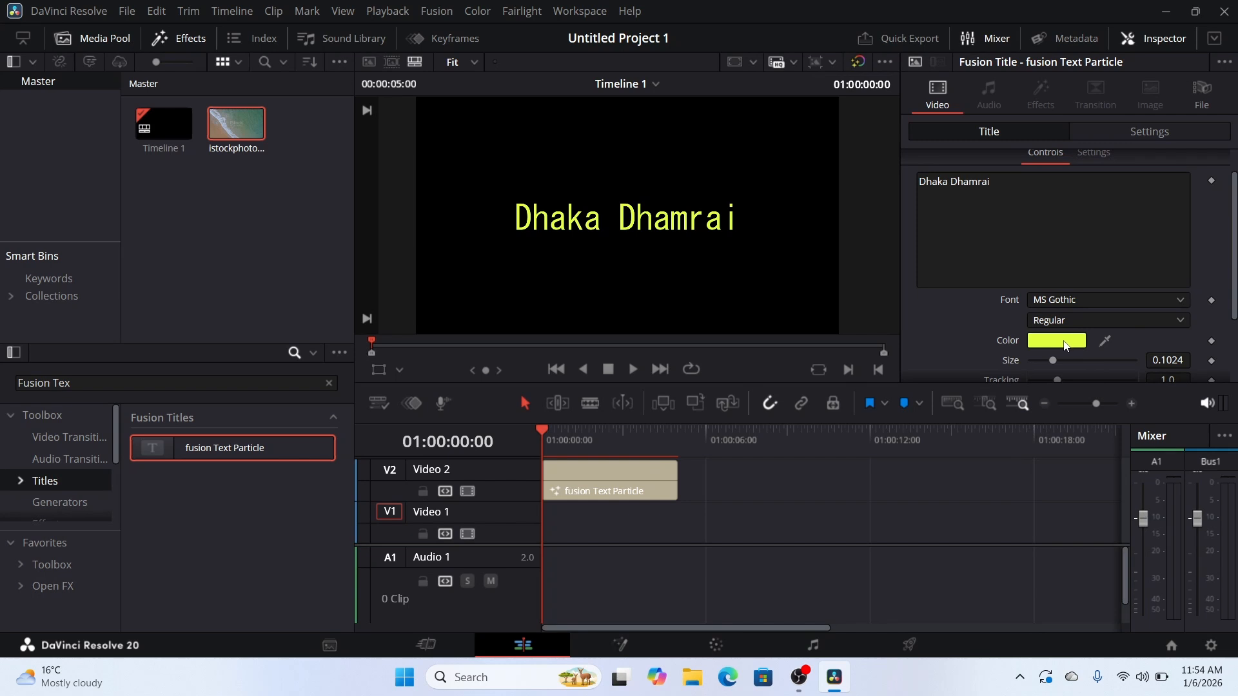
# Step: Try dark red #aa0000 as the title's text color, and change it to dark olive #555500
pyautogui.click(1064, 345)
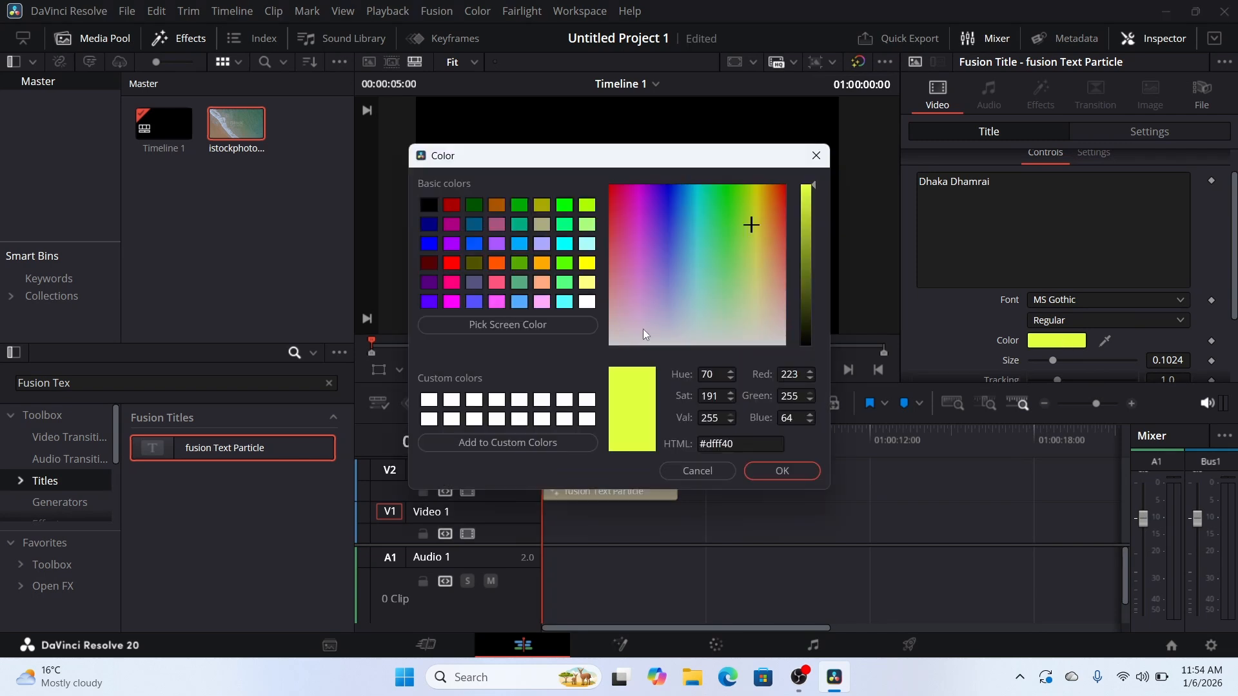
pyautogui.click(451, 206)
pyautogui.click(765, 472)
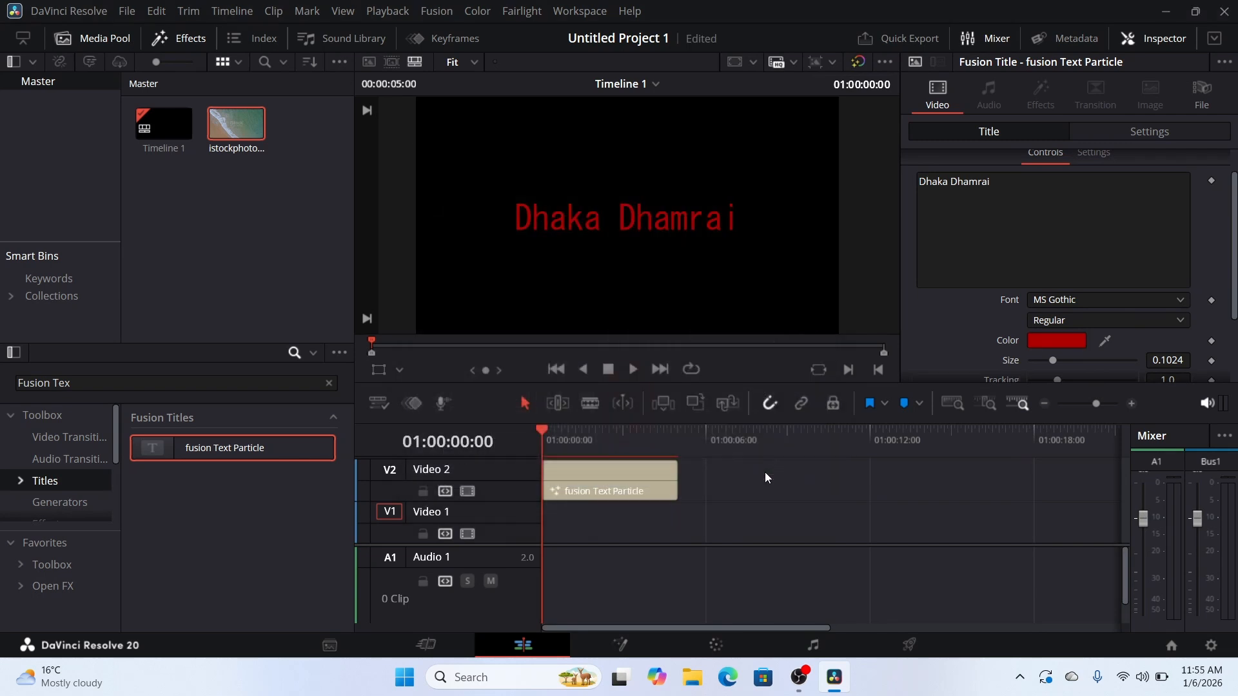
pyautogui.click(1059, 346)
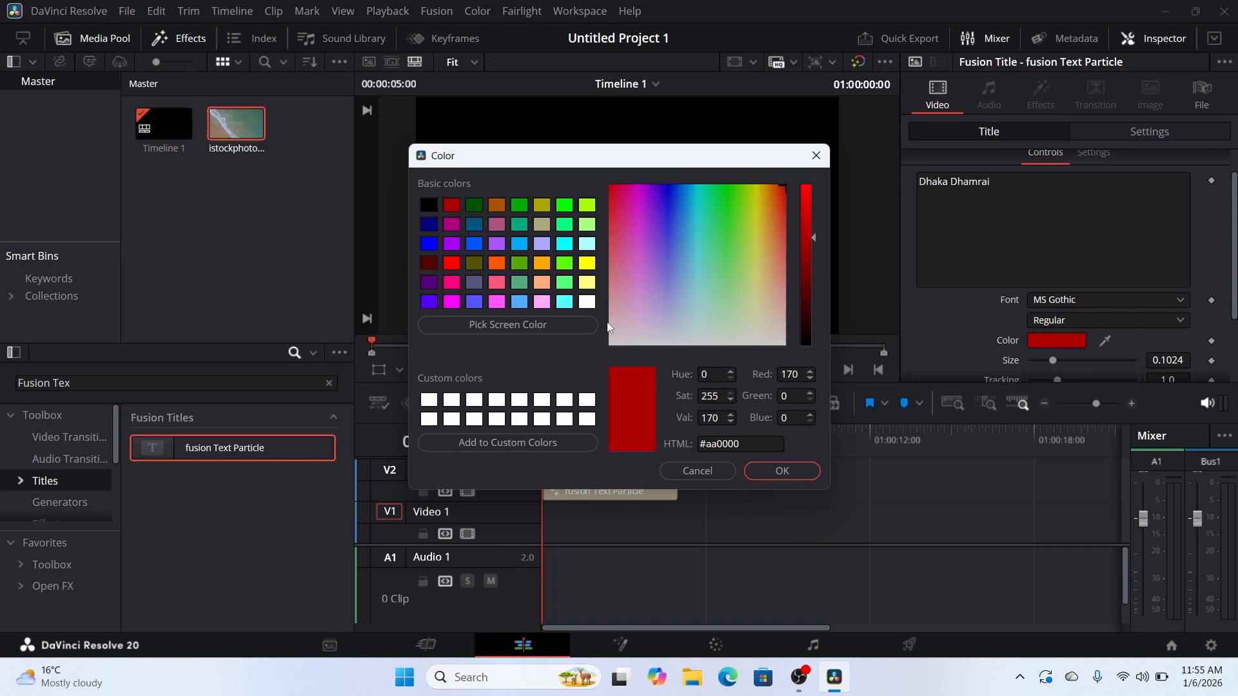
pyautogui.click(474, 265)
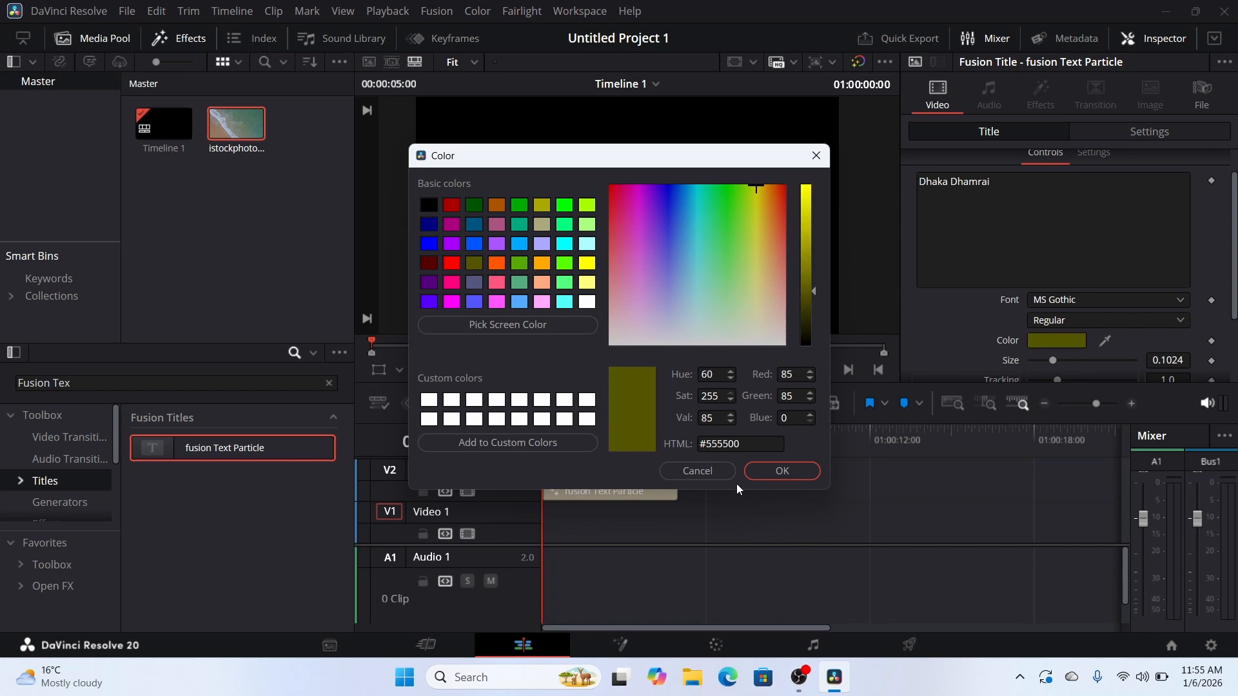
pyautogui.click(768, 470)
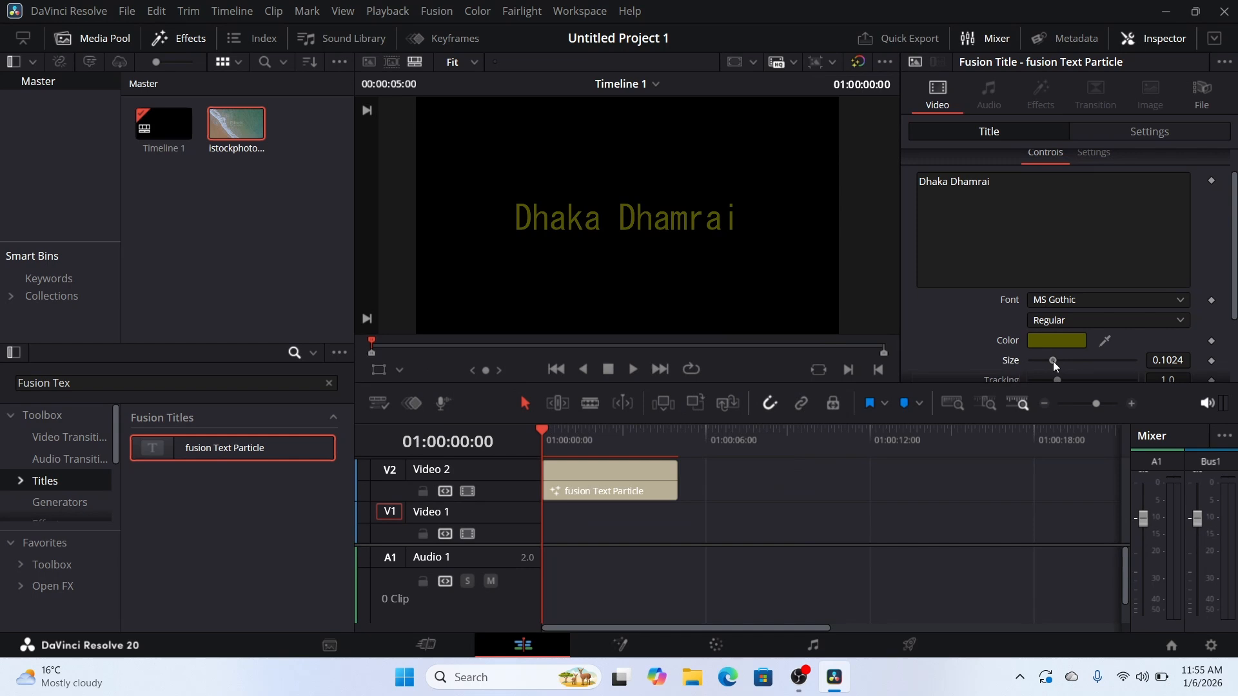
# Step: Reduce the title's text size to 0.0827 and increase its tracking to 1.134
pyautogui.moveTo(1054, 361); pyautogui.dragTo(1049, 365)
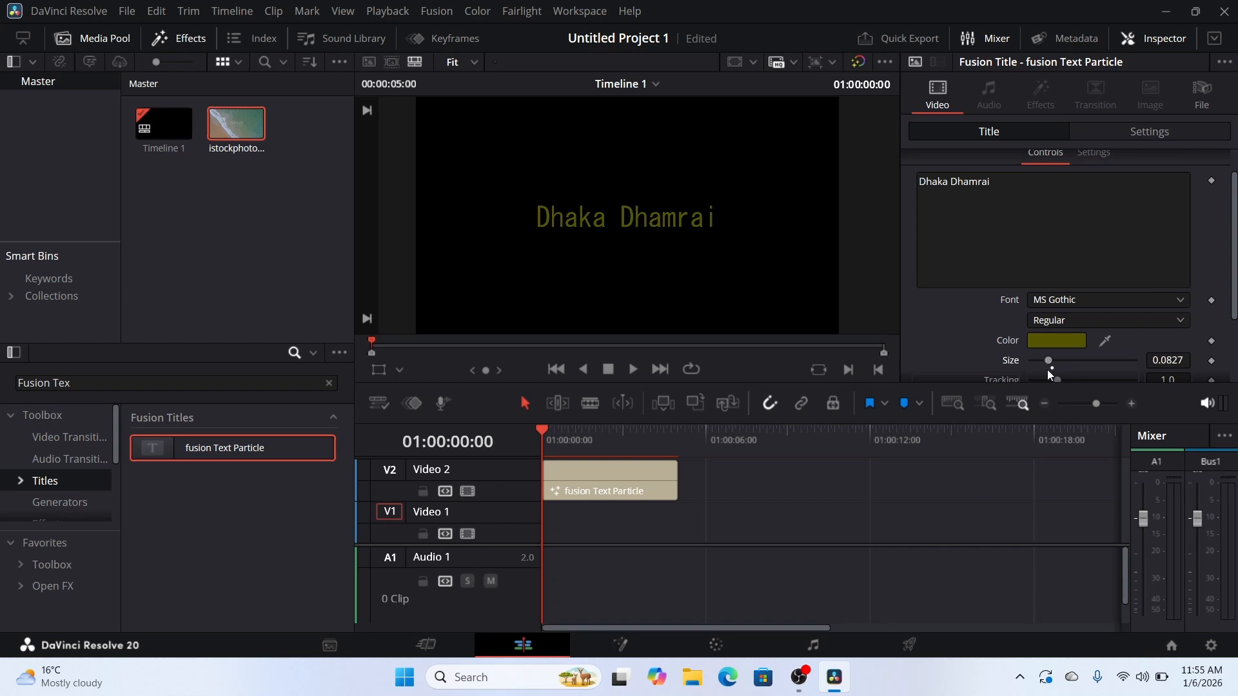
pyautogui.scroll(-1, 1012, 354)
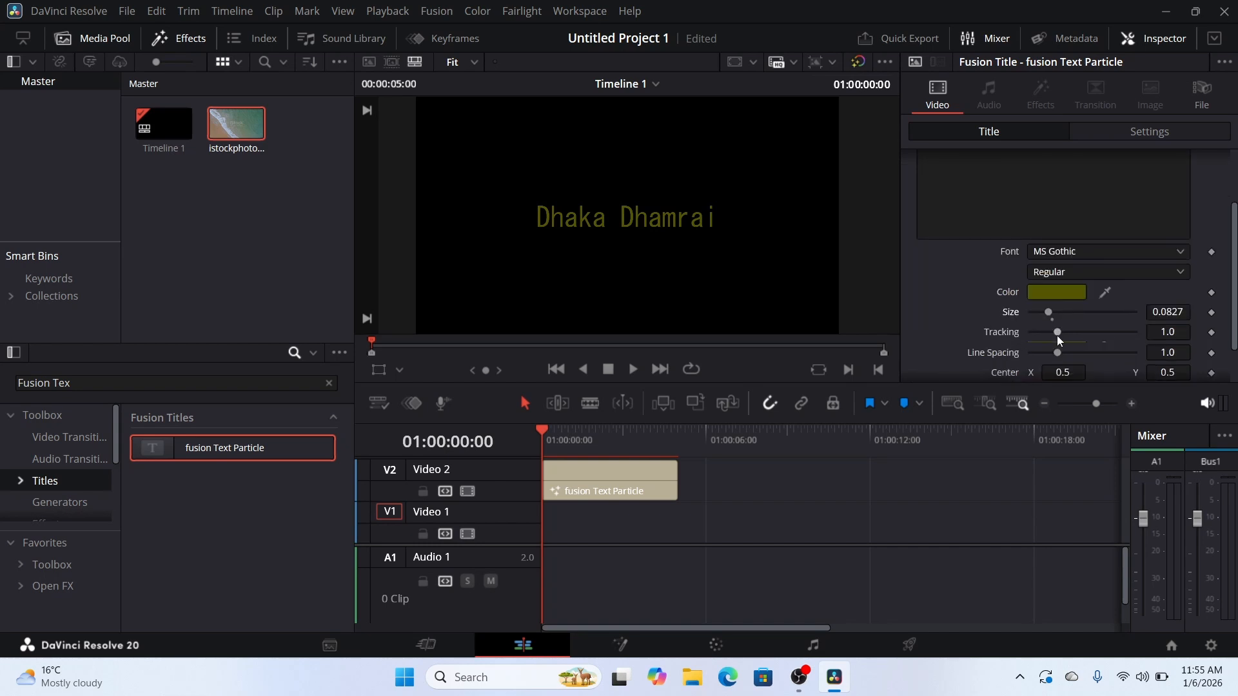
pyautogui.moveTo(1057, 332); pyautogui.dragTo(1061, 334)
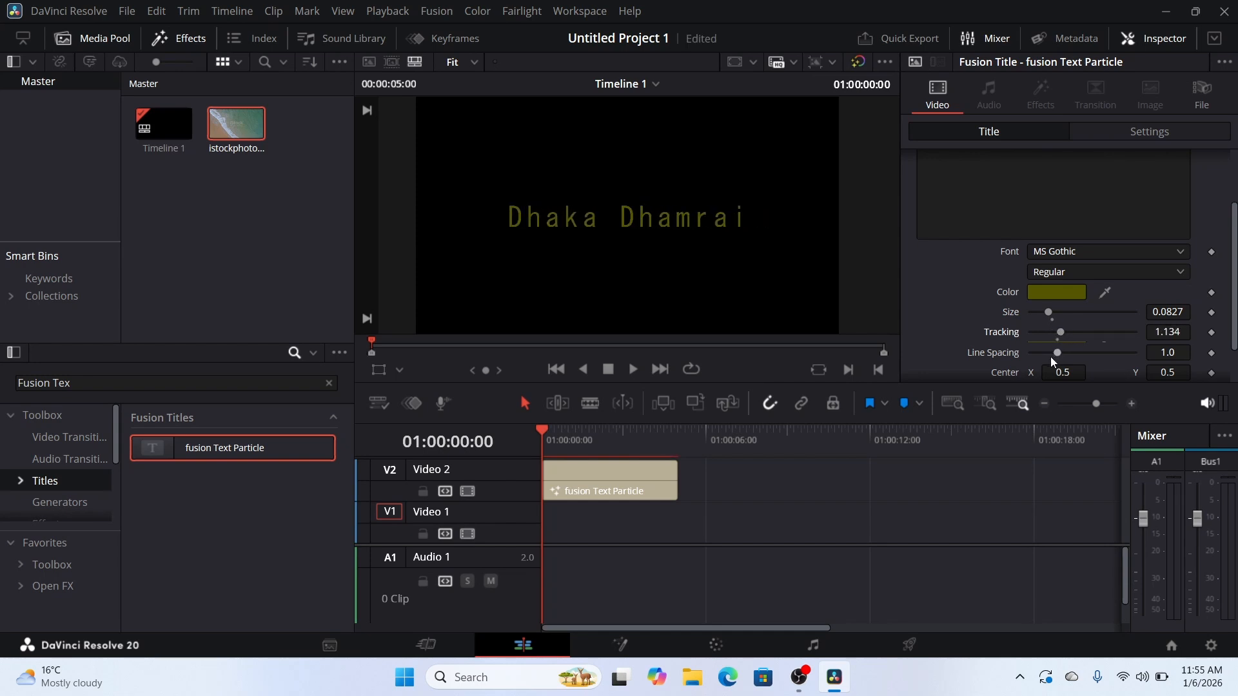
# Step: Move the title's center to X 0.612, Y 0.548, preview the particle animation, and return the playhead to the start
pyautogui.scroll(-2, 1063, 354)
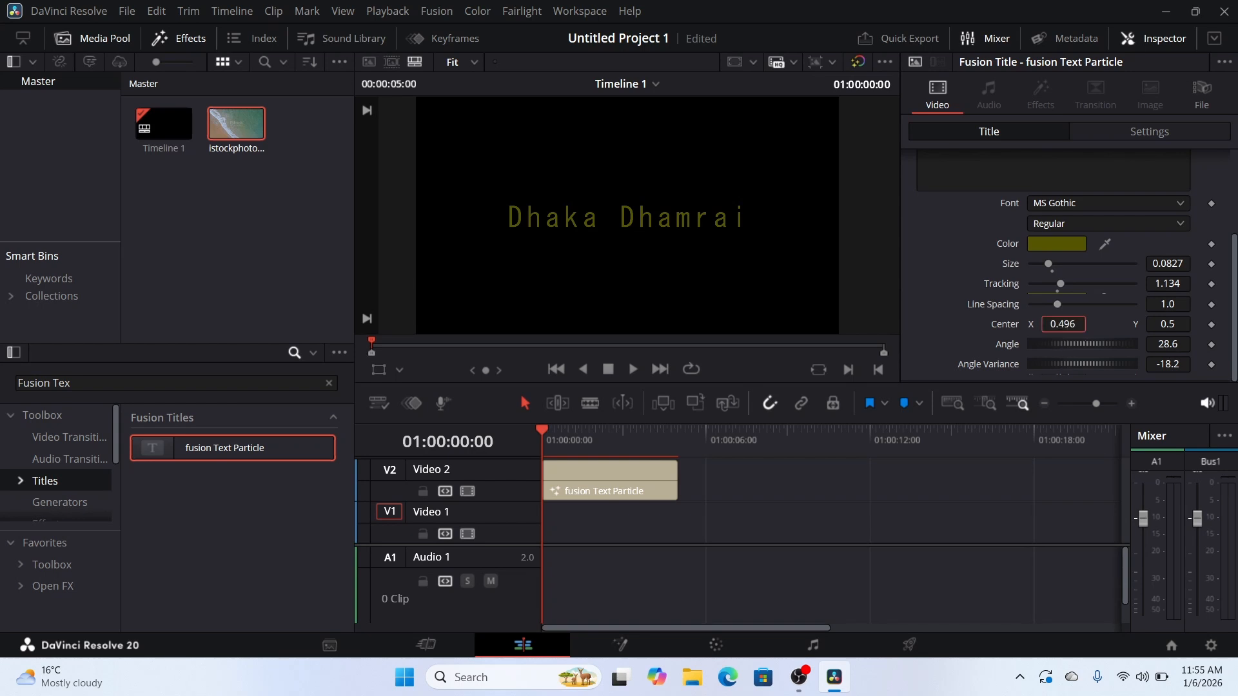
pyautogui.moveTo(1062, 323); pyautogui.dragTo(1169, 327)
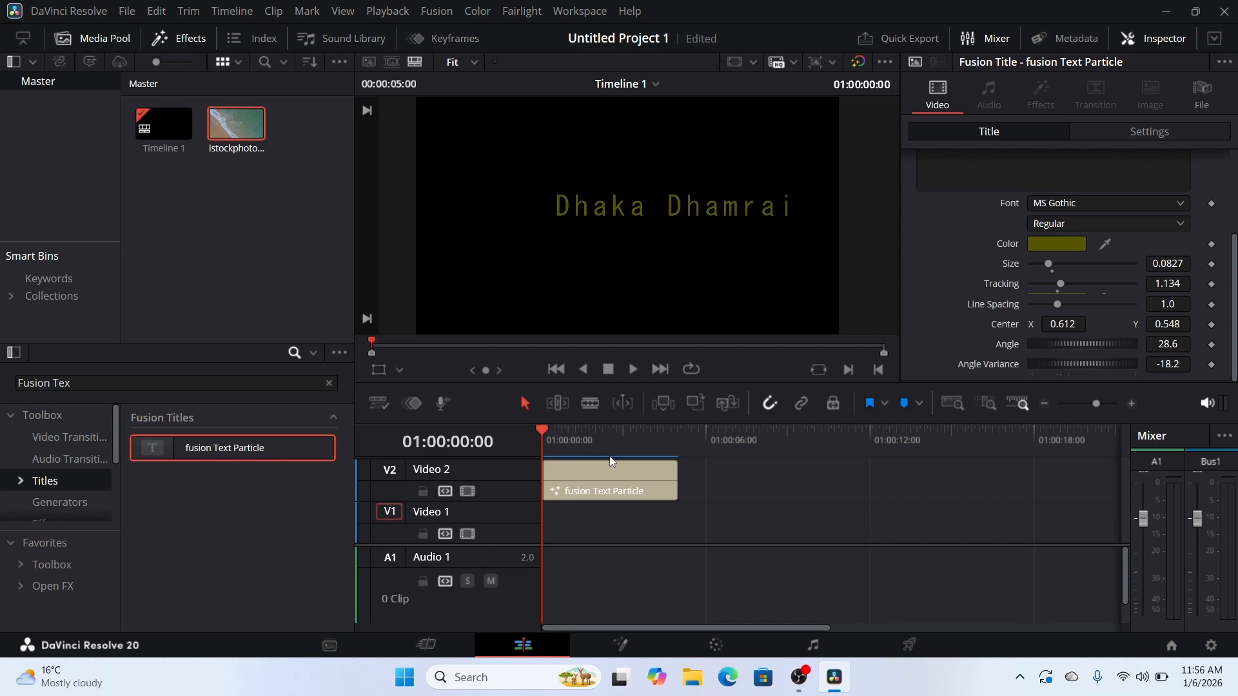
pyautogui.press('space')
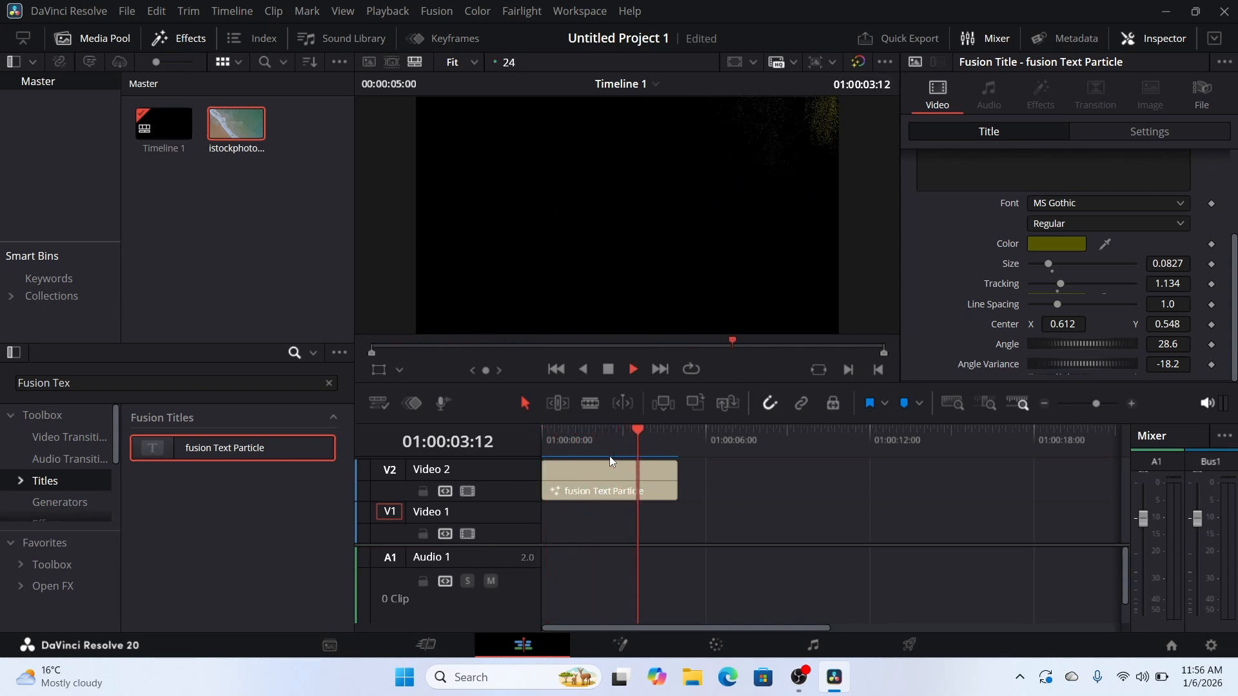
pyautogui.press('space')
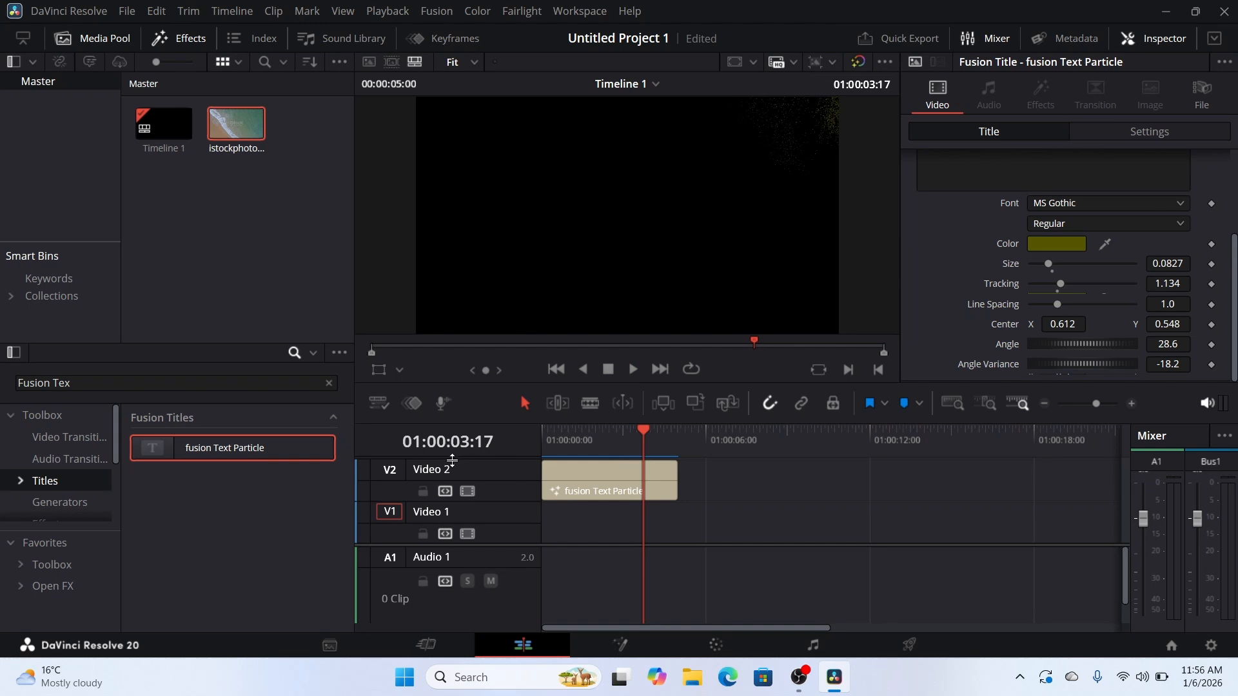
pyautogui.moveTo(643, 435); pyautogui.dragTo(548, 472)
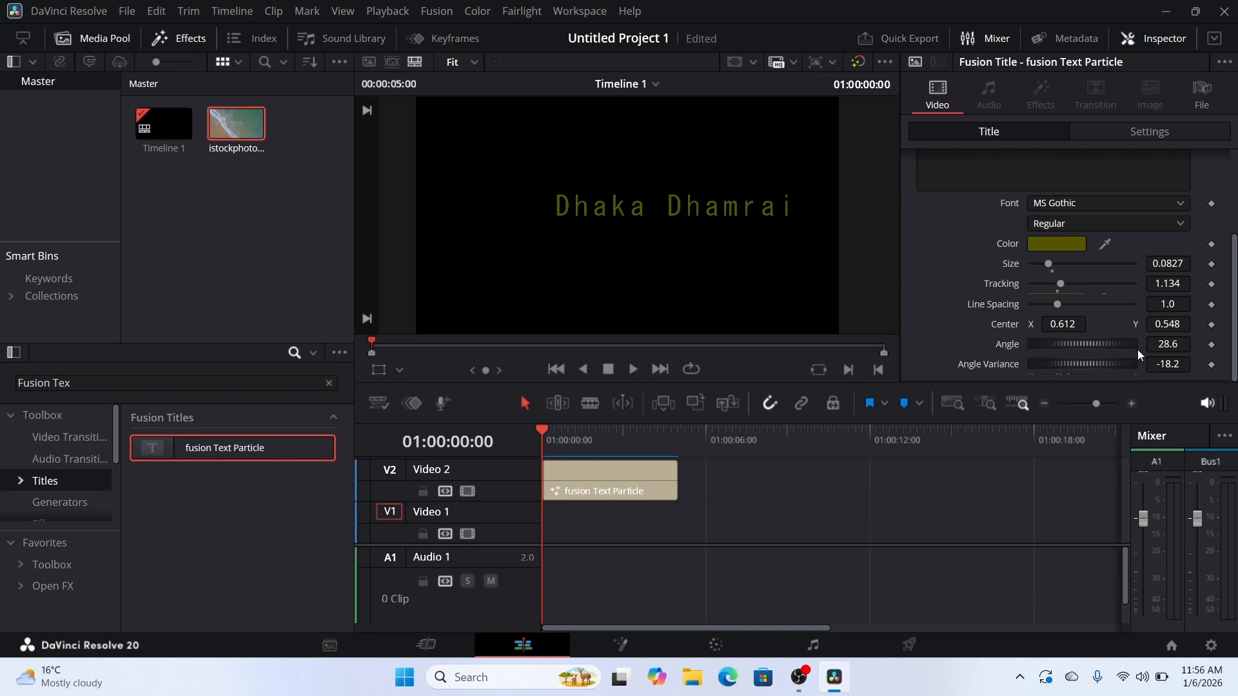
# Step: Set the title's particle angle to 90, preview the animation, and return the playhead to the start
pyautogui.click(1172, 344)
pyautogui.hotkey('ctrl', 'a')
pyautogui.press('BackSpace')
pyautogui.write('90')
pyautogui.press('Return')
pyautogui.press('space')
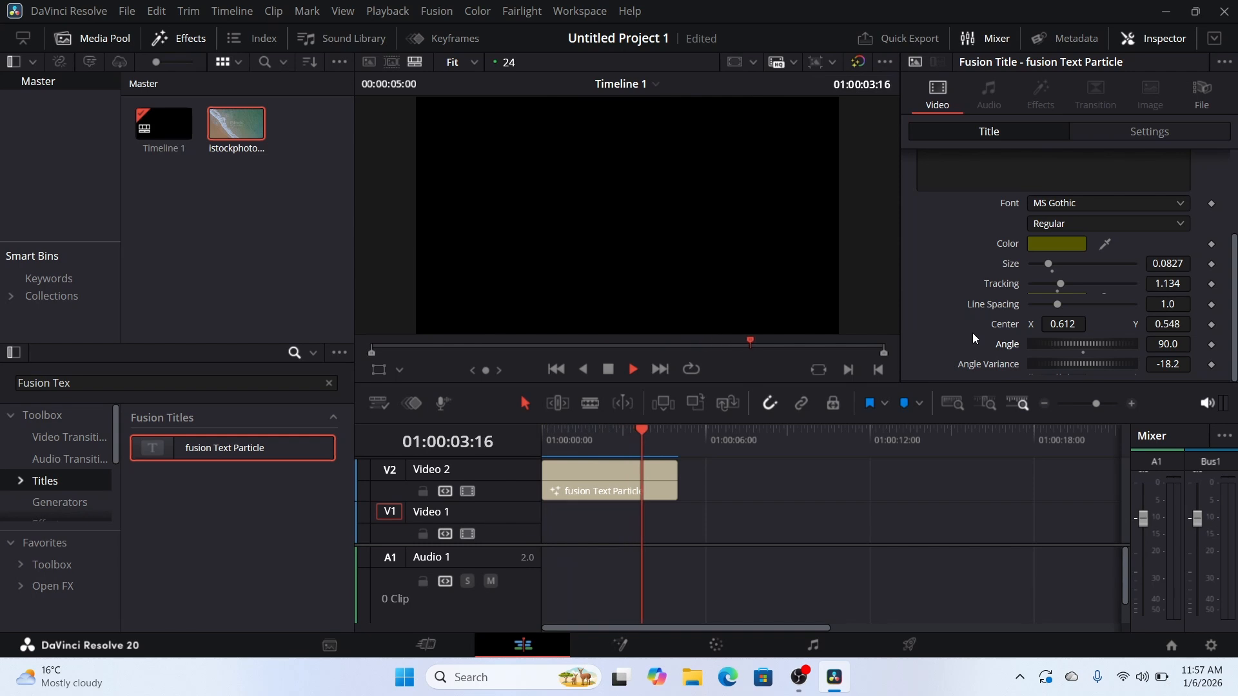
pyautogui.press('space')
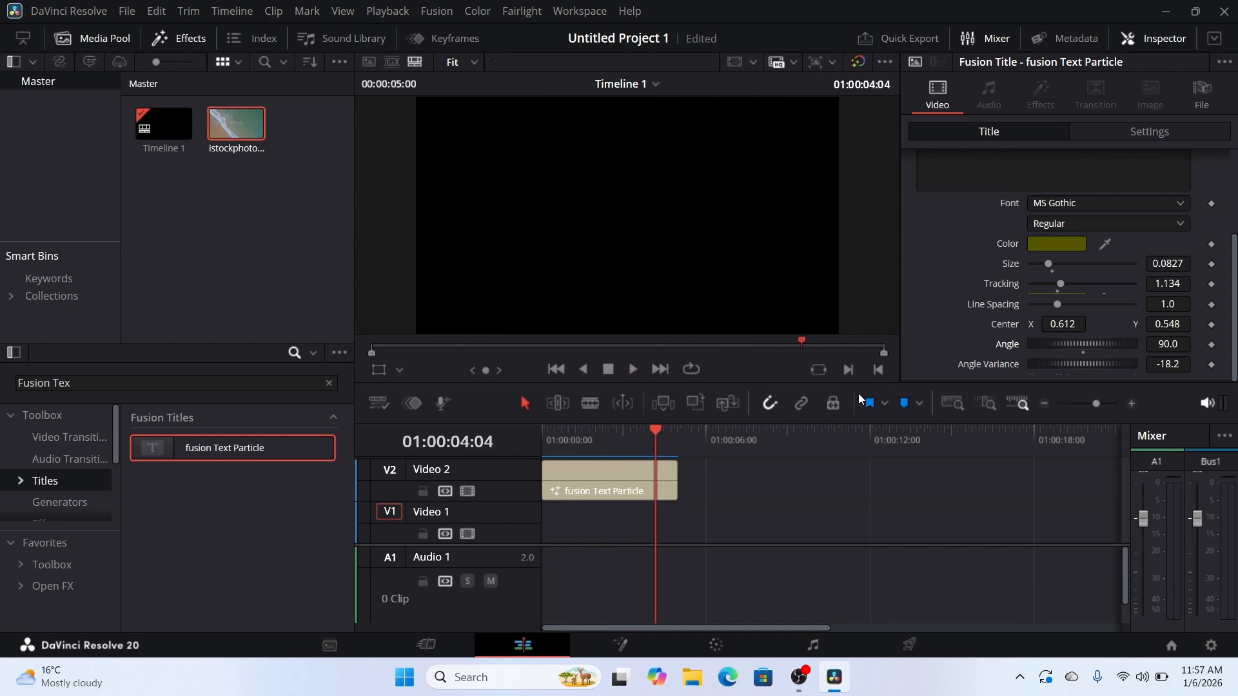
pyautogui.moveTo(654, 430); pyautogui.dragTo(547, 458)
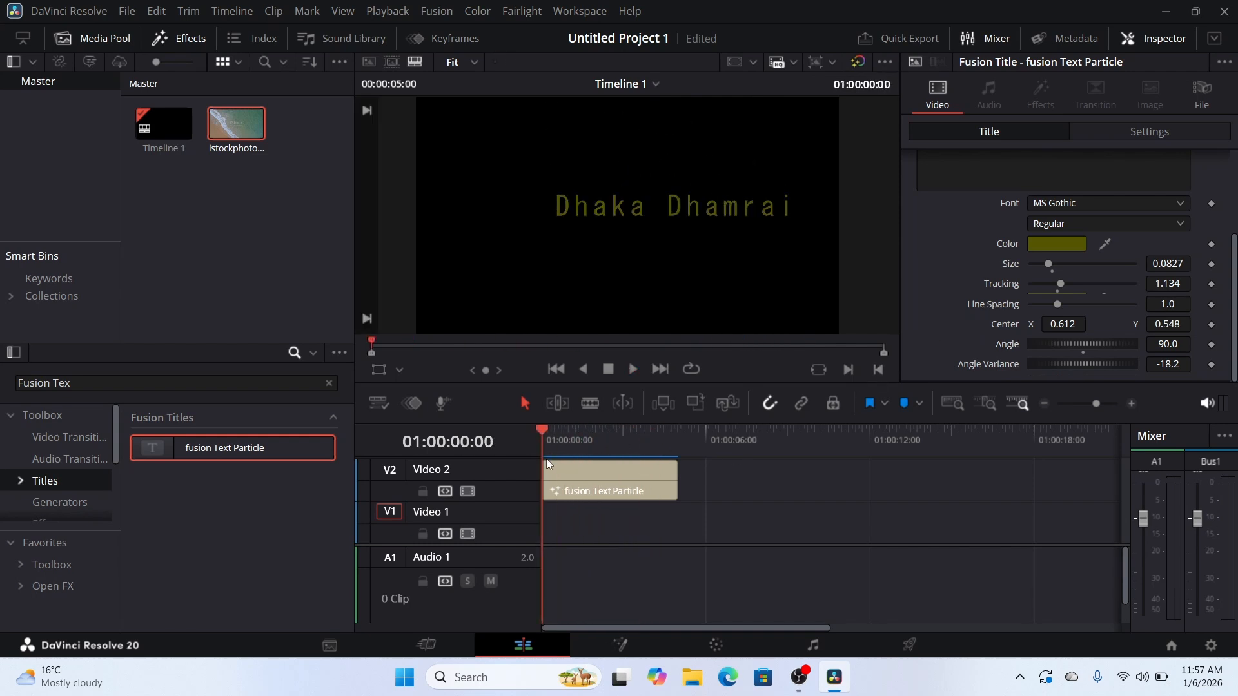
# Step: Set the title's particle angle to -90 and preview the animation
pyautogui.click(1159, 345)
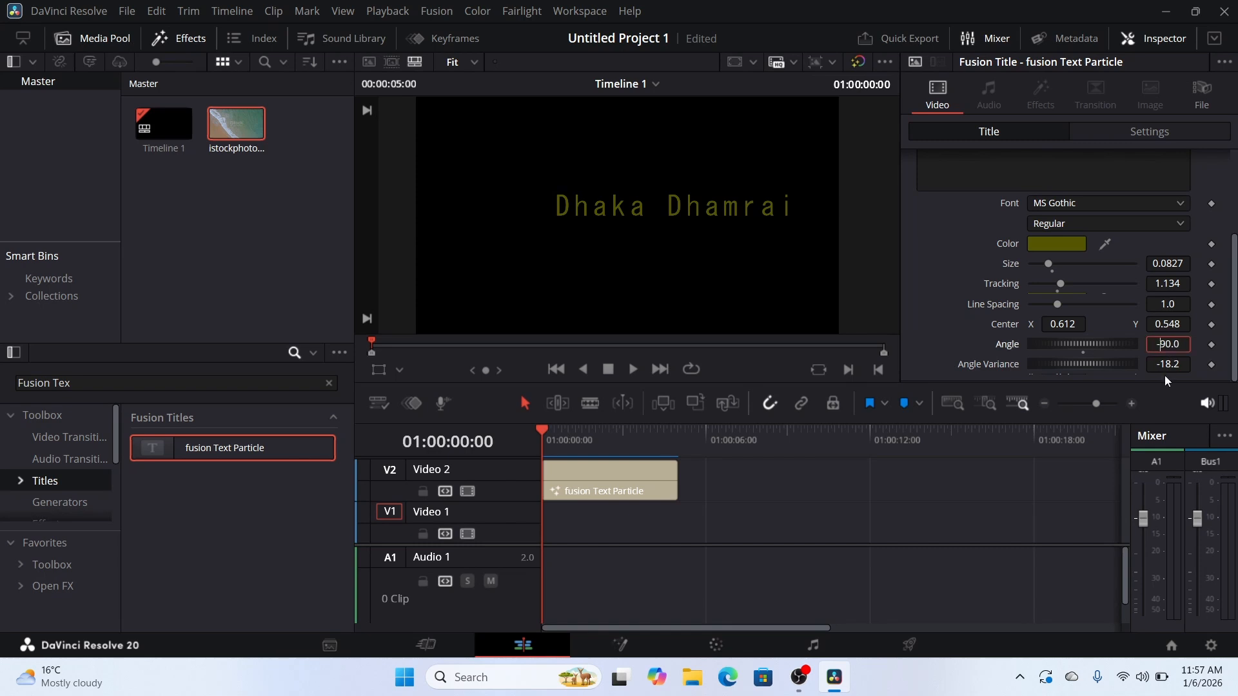
pyautogui.press('Return')
pyautogui.press('space')
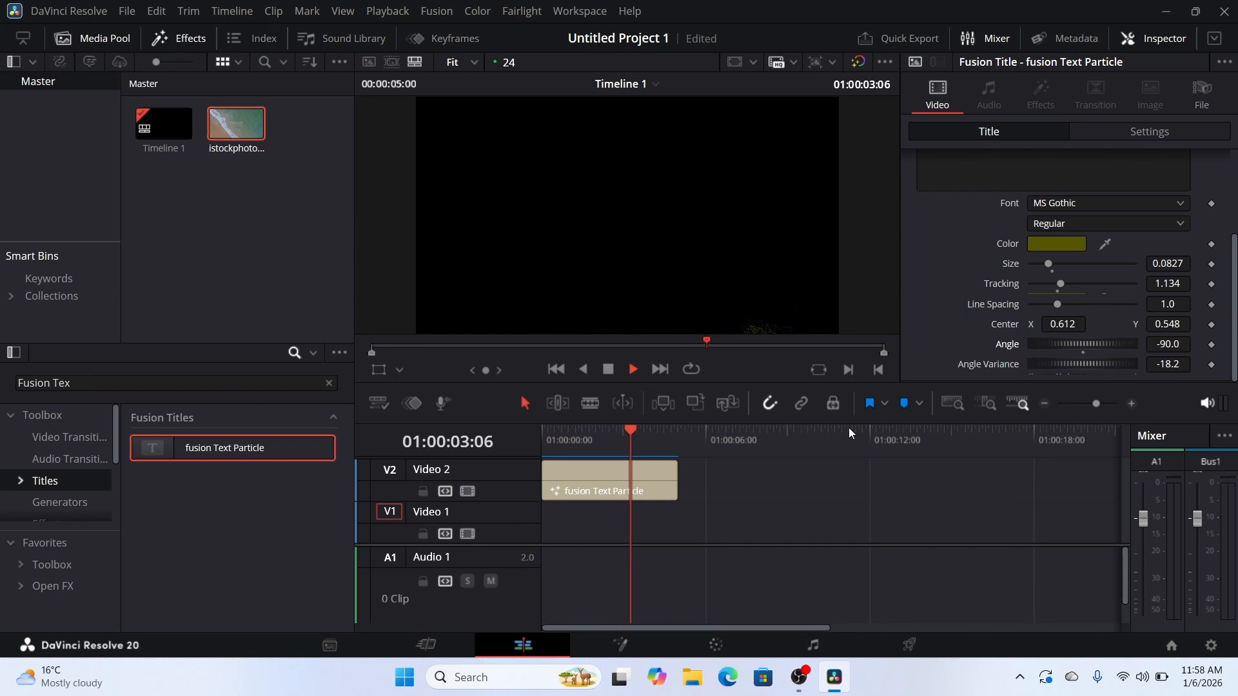
pyautogui.press('space')
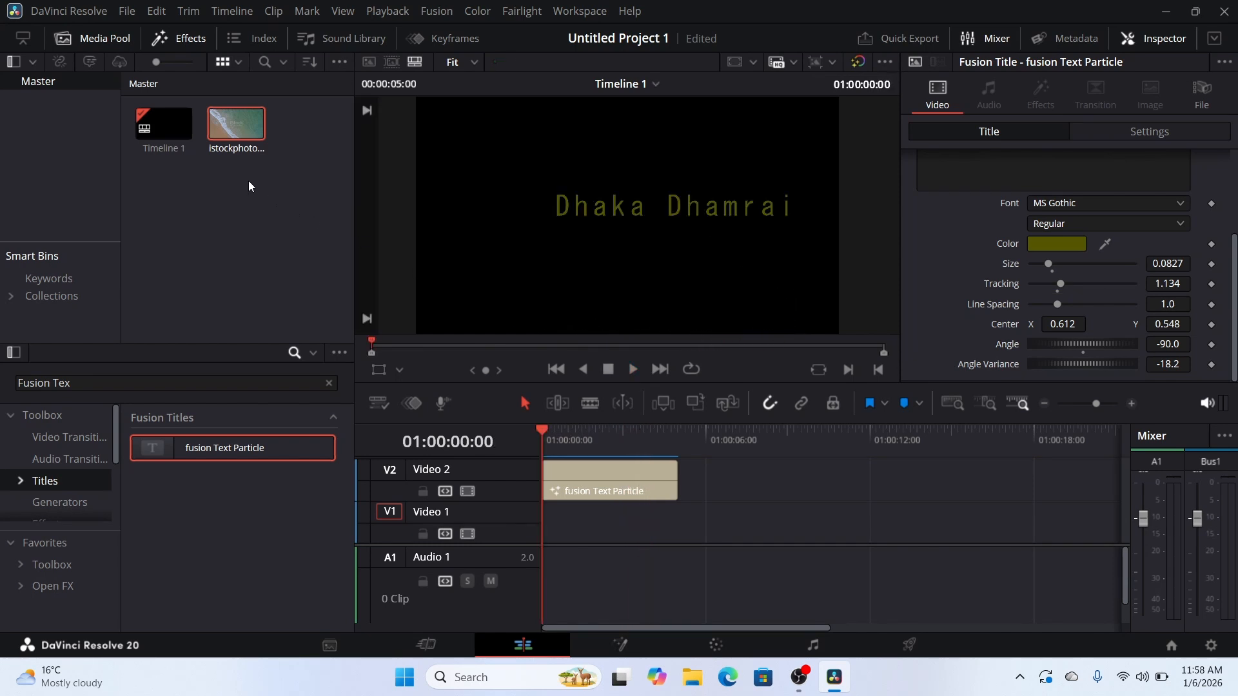
# Step: Place the istockphoto beach clip on Video 1 beneath the title at the timeline start, and preview the combined result
pyautogui.moveTo(235, 126); pyautogui.dragTo(545, 531)
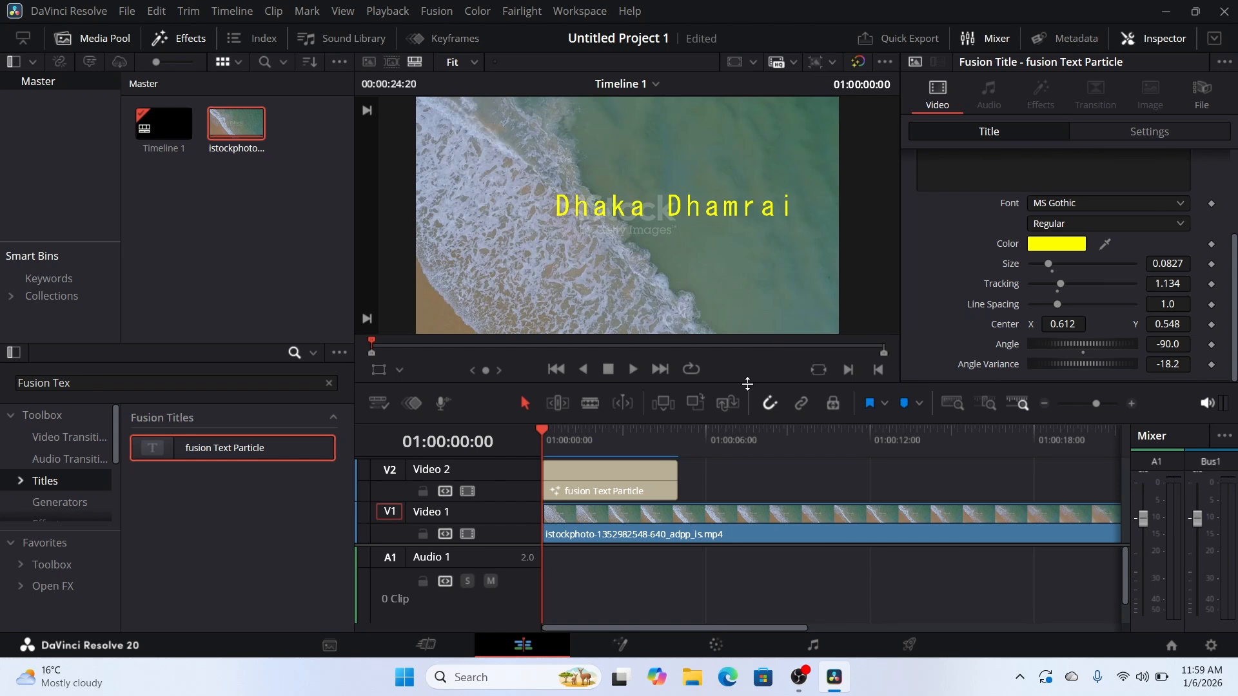
pyautogui.press('space')
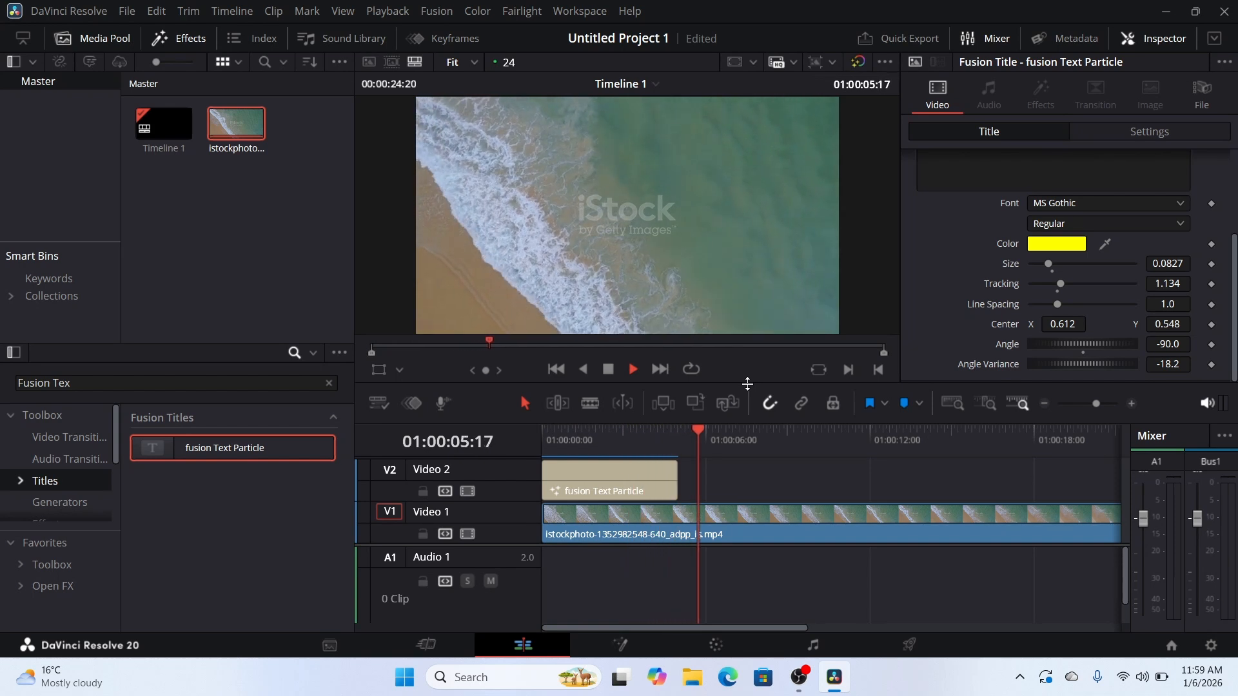
pyautogui.press('space')
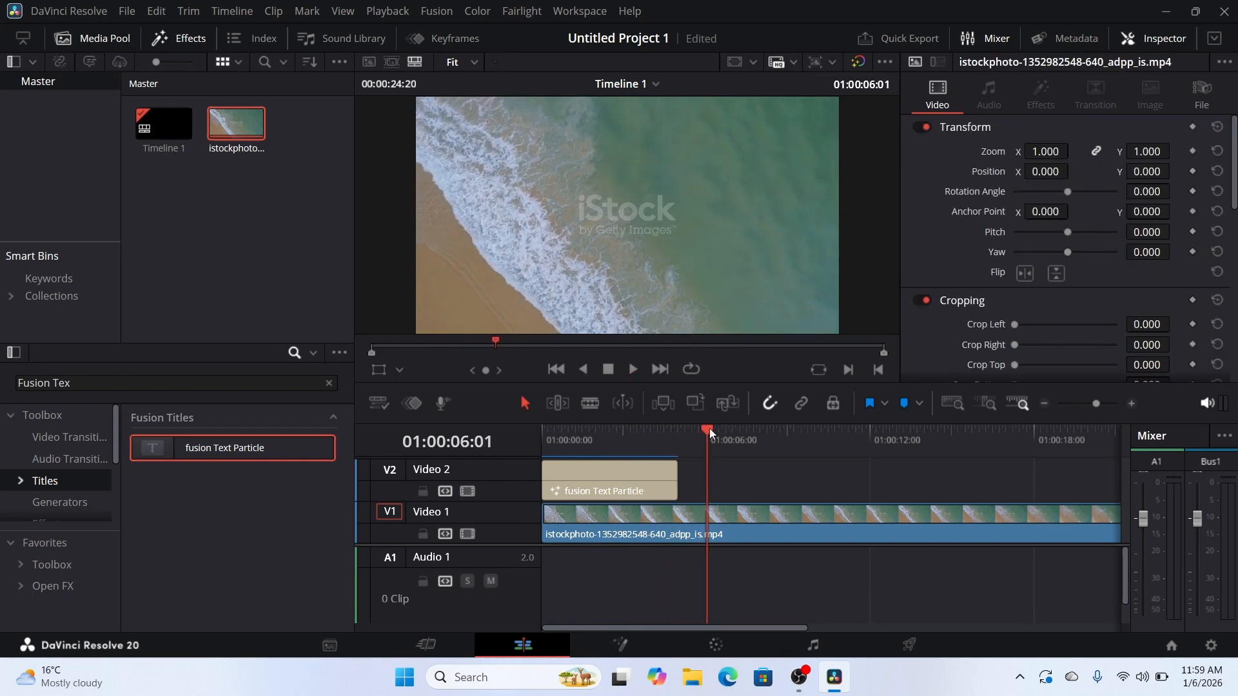
pyautogui.moveTo(710, 429); pyautogui.dragTo(535, 492)
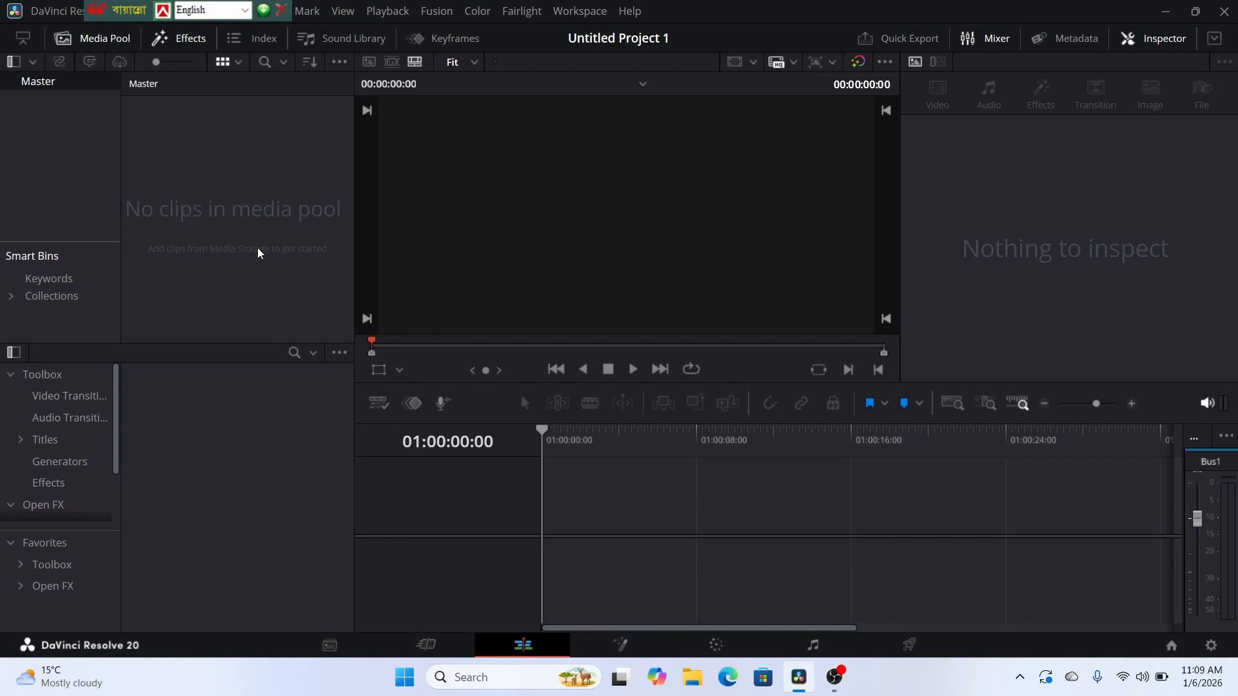
# Step: Create a 5-second Fusion composition clip at 24 fps named "Fusion Composition 1" in the empty project's media pool
pyautogui.rightClick(203, 169)
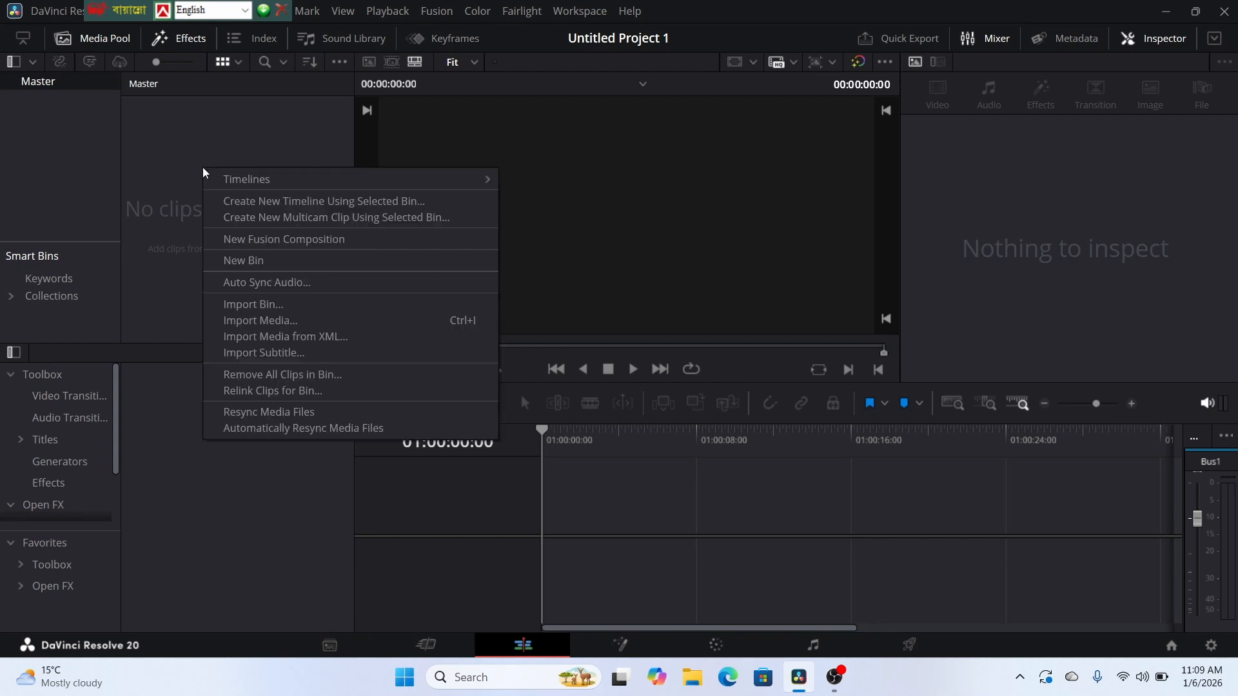
pyautogui.click(263, 239)
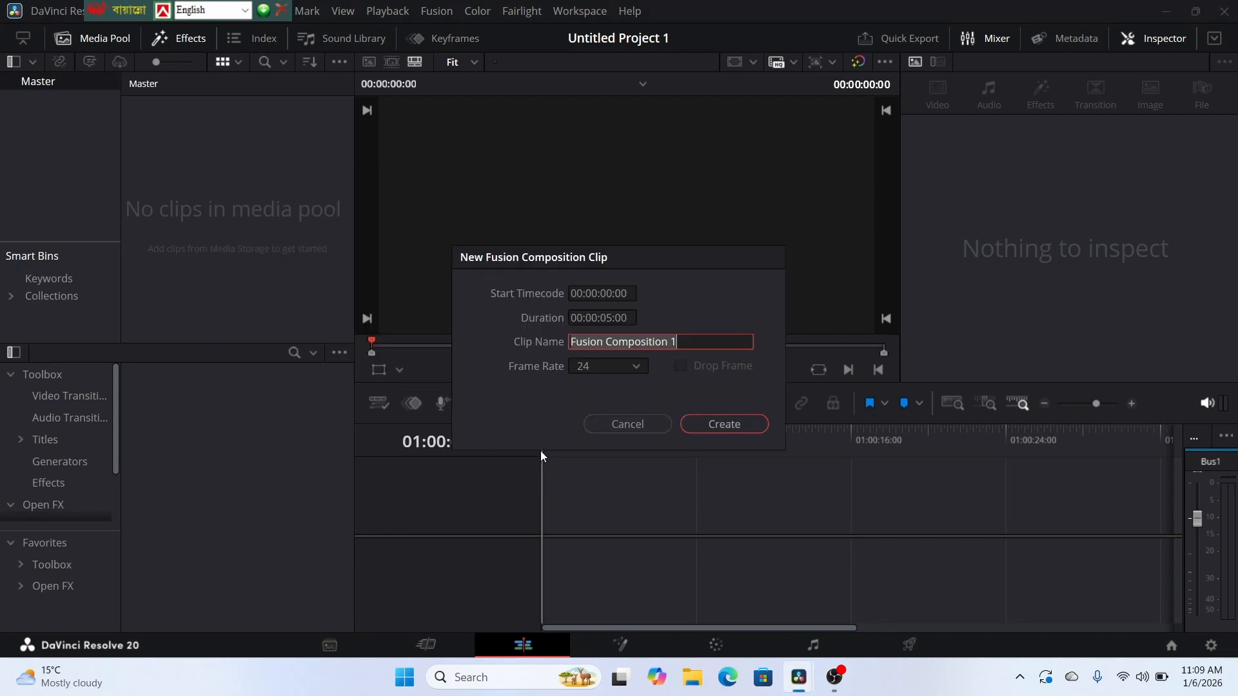
pyautogui.click(703, 424)
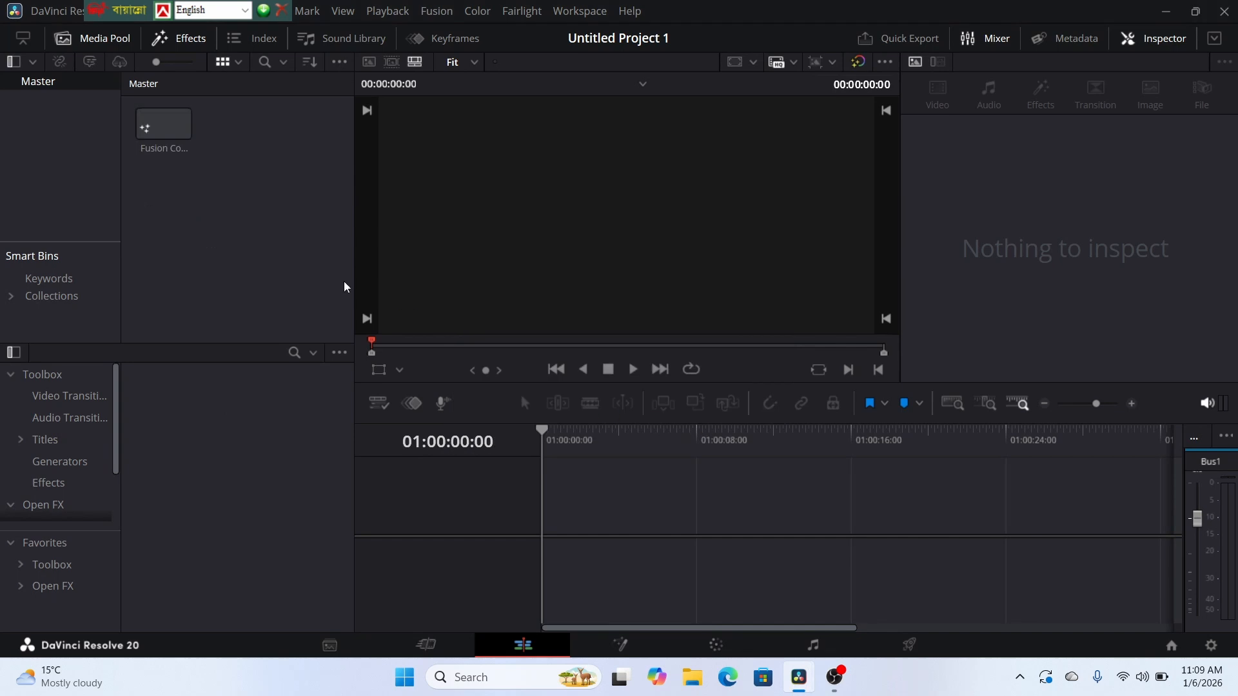
# Step: Place Fusion Composition 1 on Video 1 at the timeline start and open it on the Fusion page
pyautogui.moveTo(162, 135); pyautogui.dragTo(542, 522)
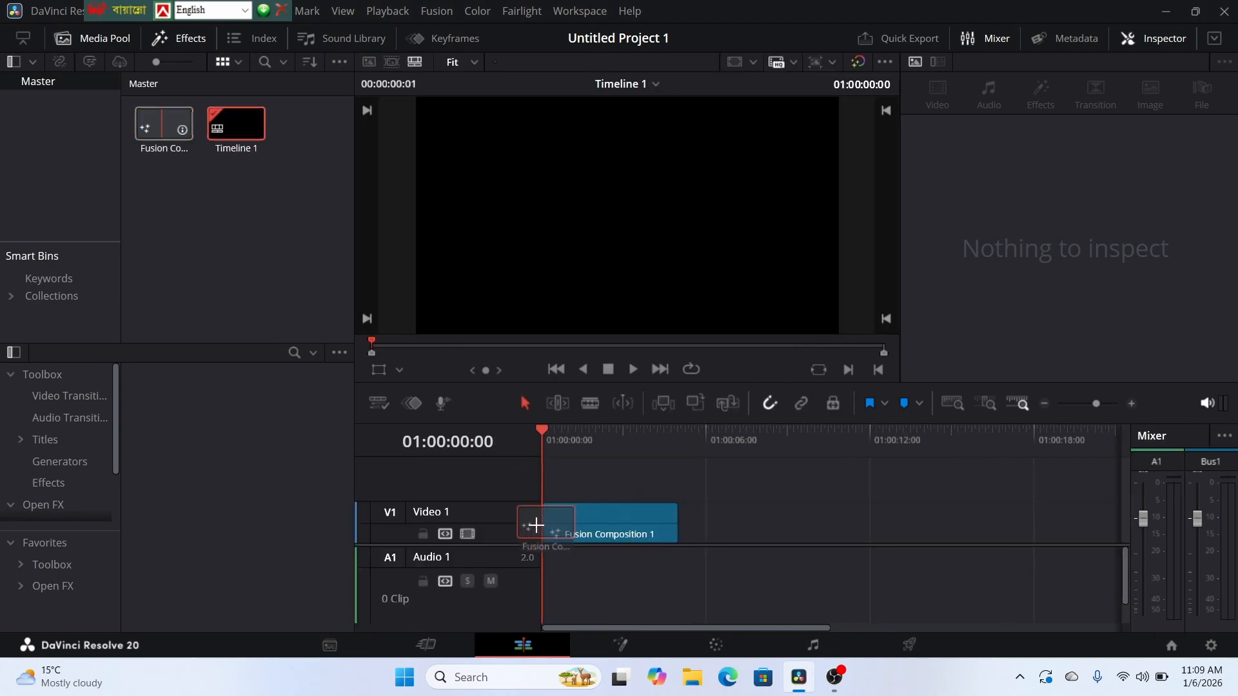
pyautogui.click(556, 440)
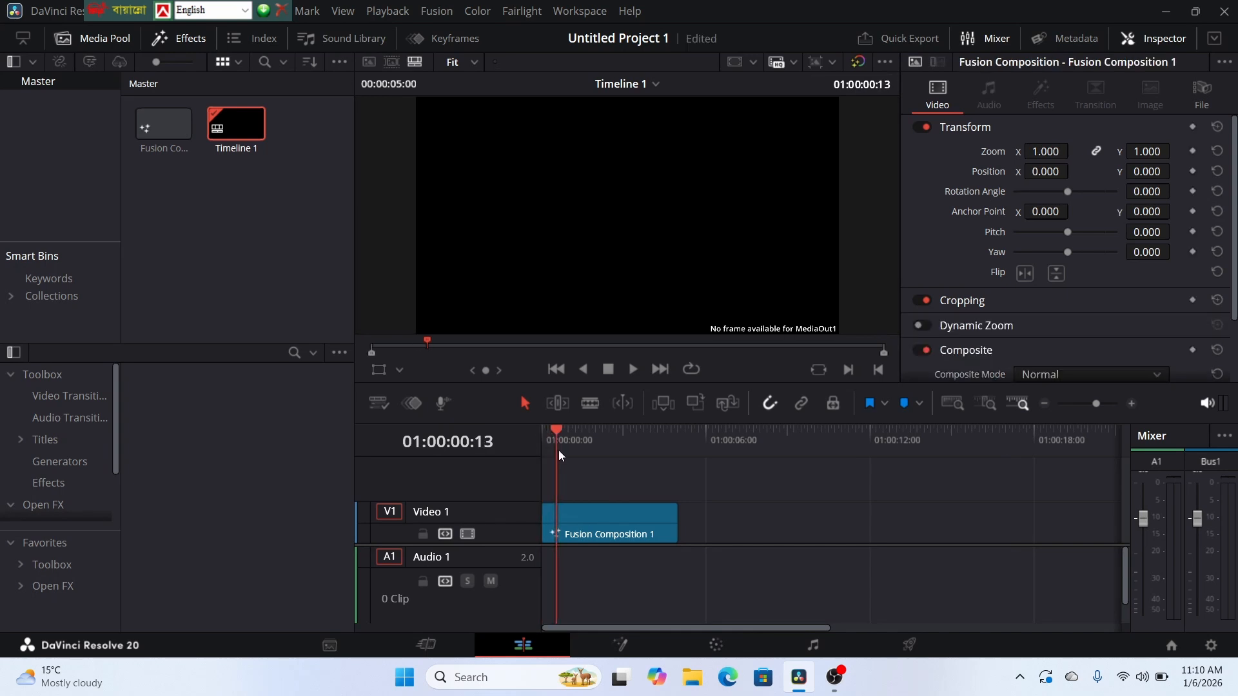
pyautogui.click(620, 639)
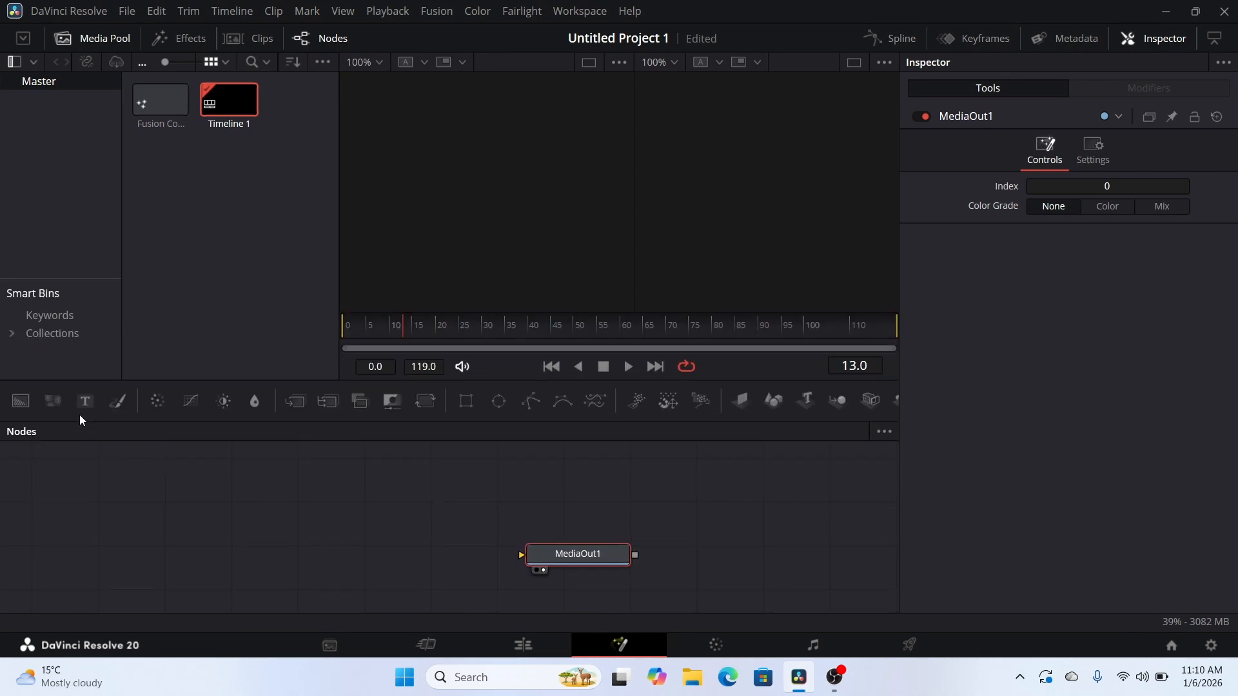
# Step: Add a Text node feeding MediaOut1, reading "Davinci Resolve" and "Particle system" on two lines, at size 0.1024
pyautogui.moveTo(84, 405); pyautogui.dragTo(582, 559)
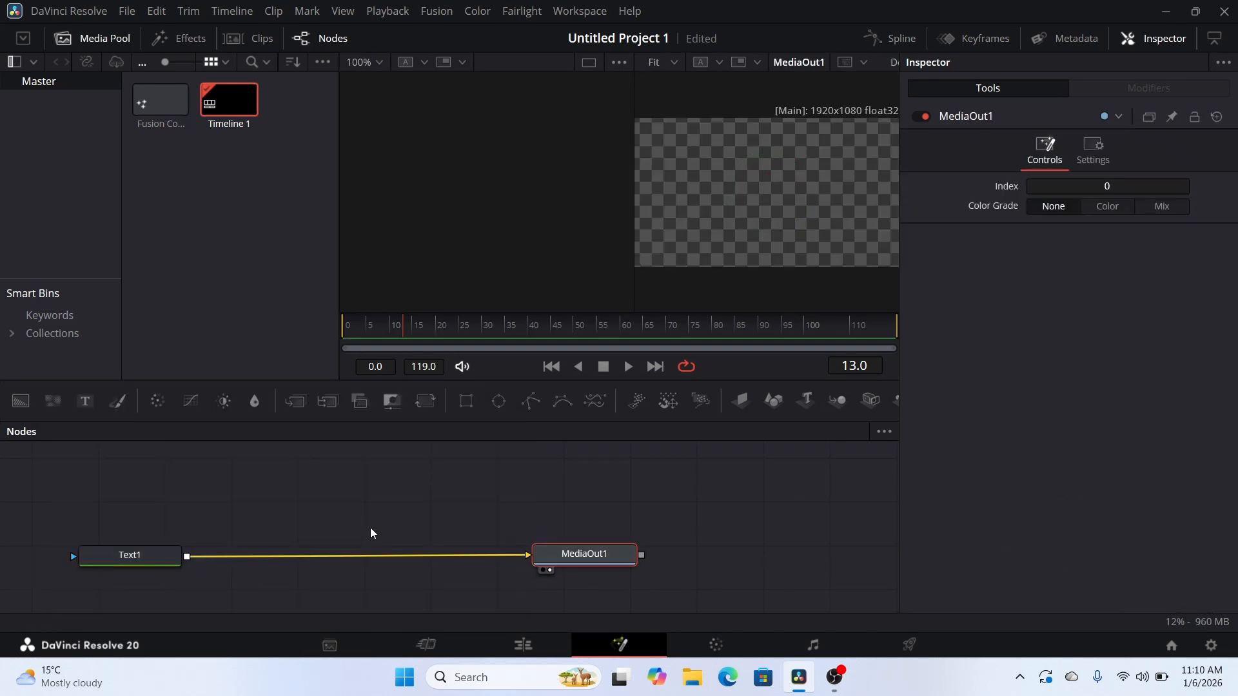
pyautogui.click(165, 557)
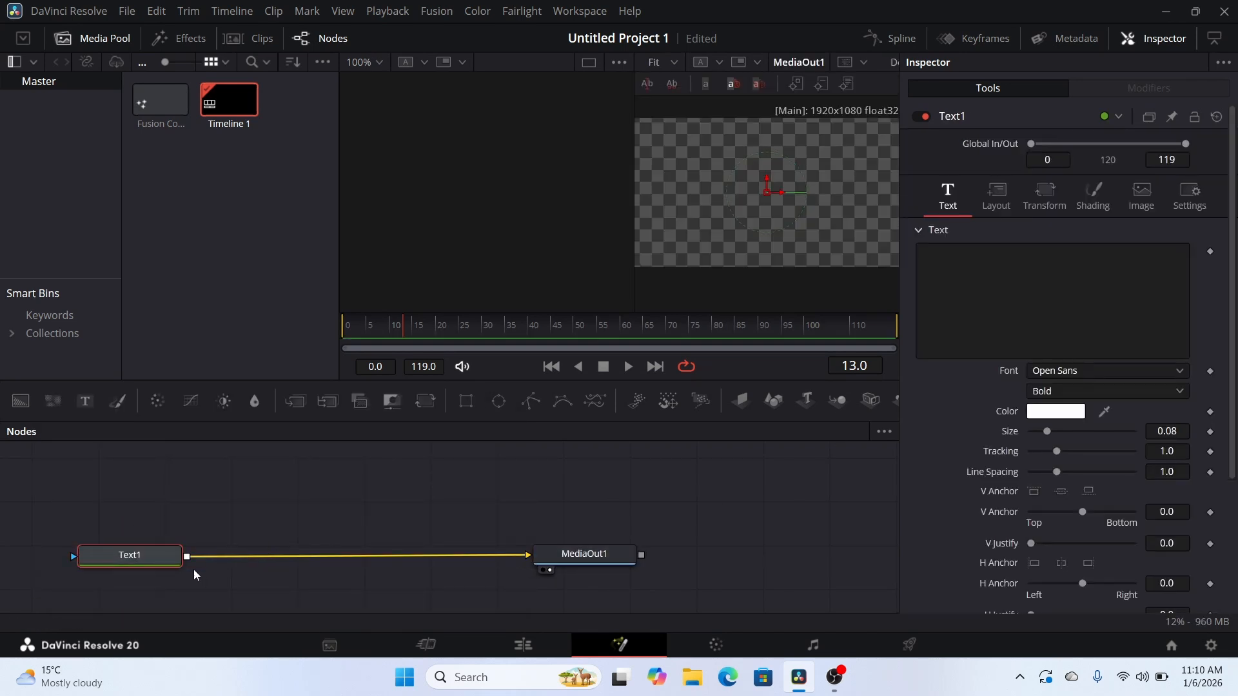
pyautogui.click(976, 286)
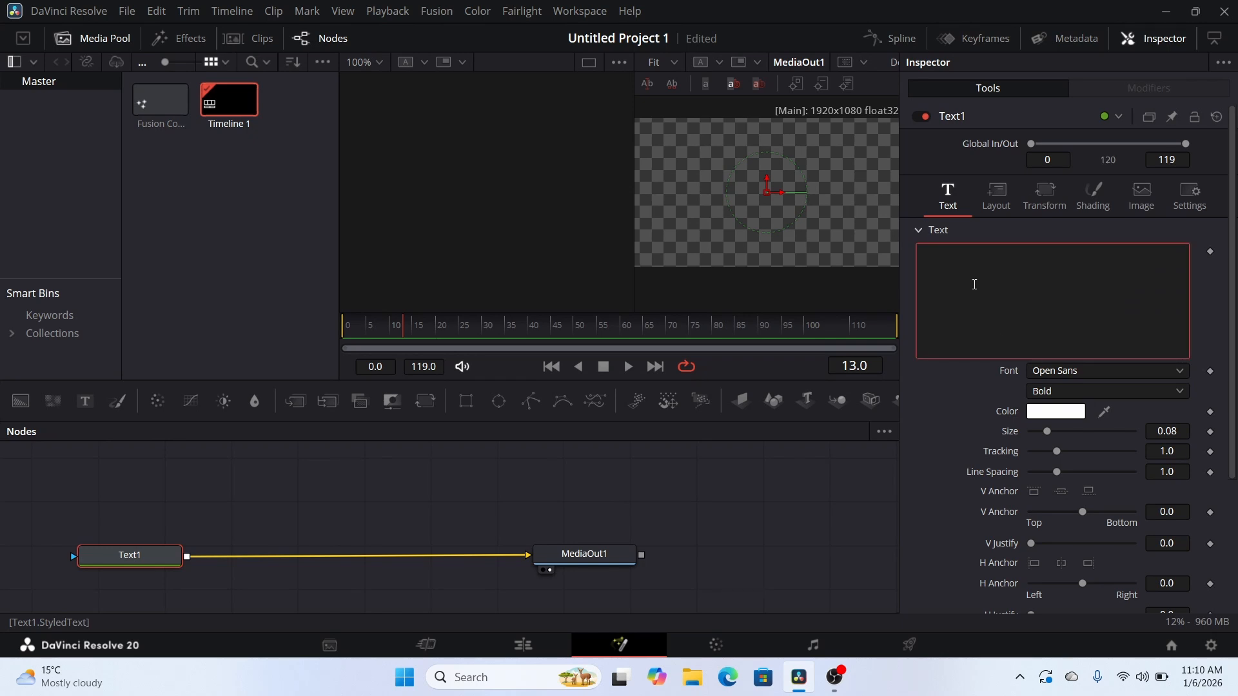
pyautogui.write('Davinci Resol')
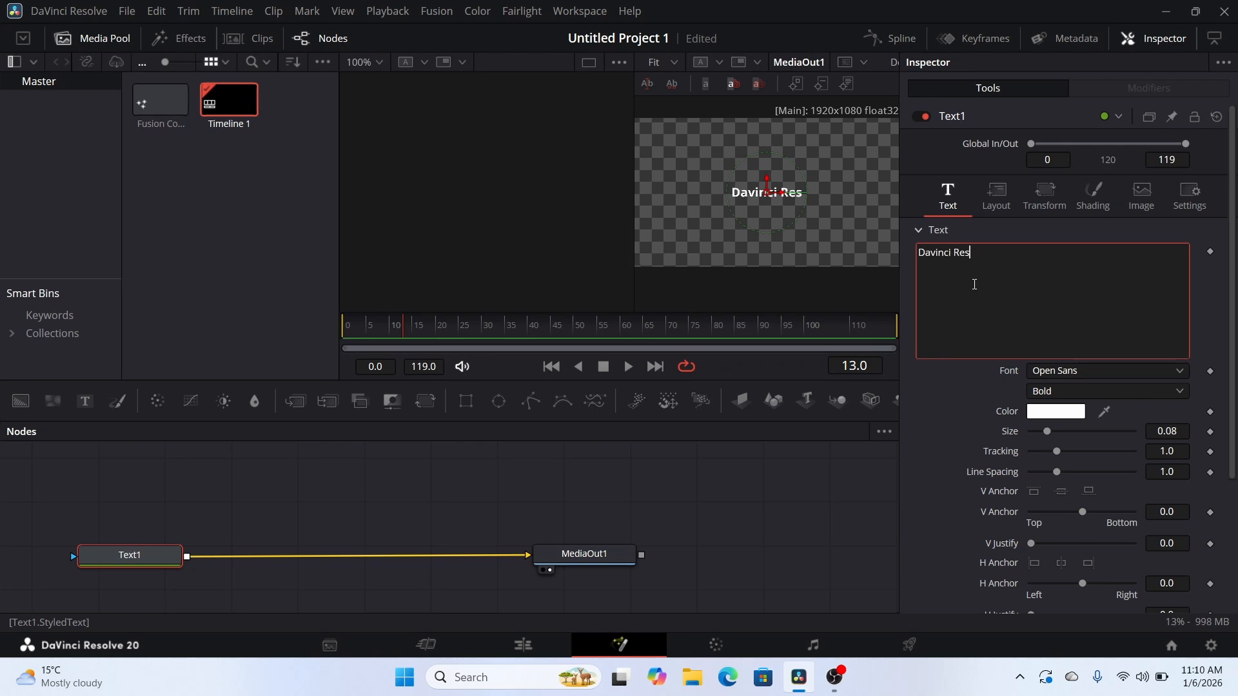
pyautogui.write('ve')
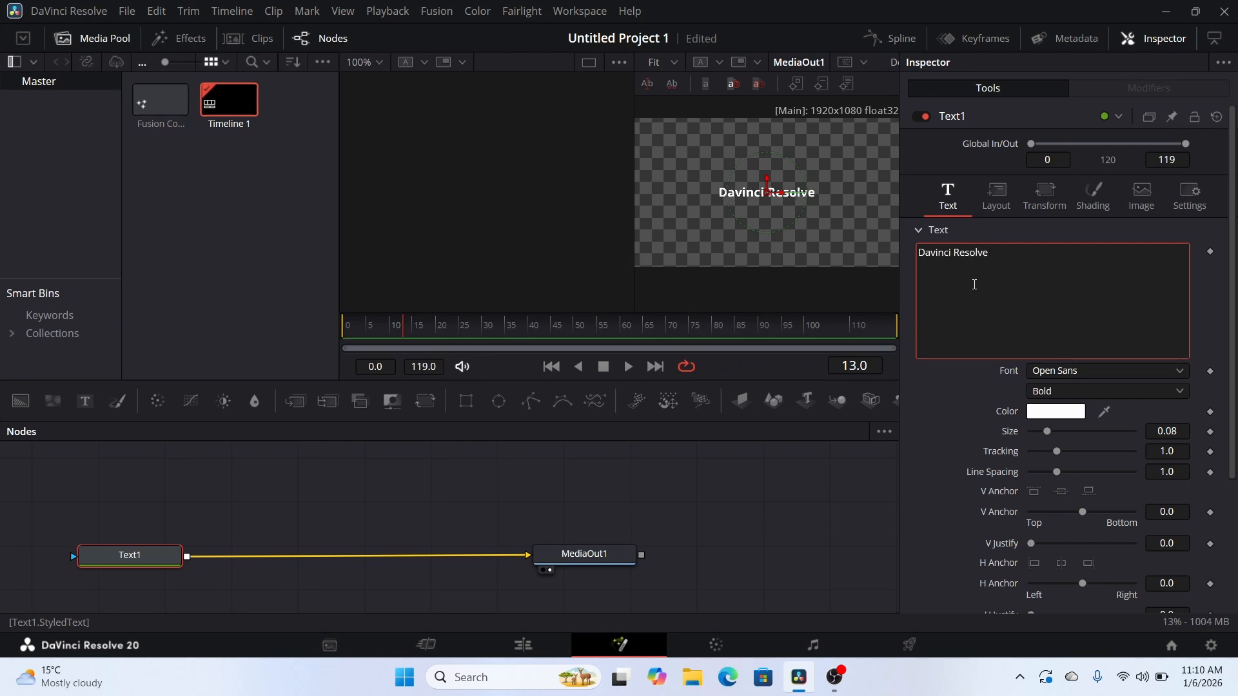
pyautogui.press('Return')
pyautogui.write('Particle')
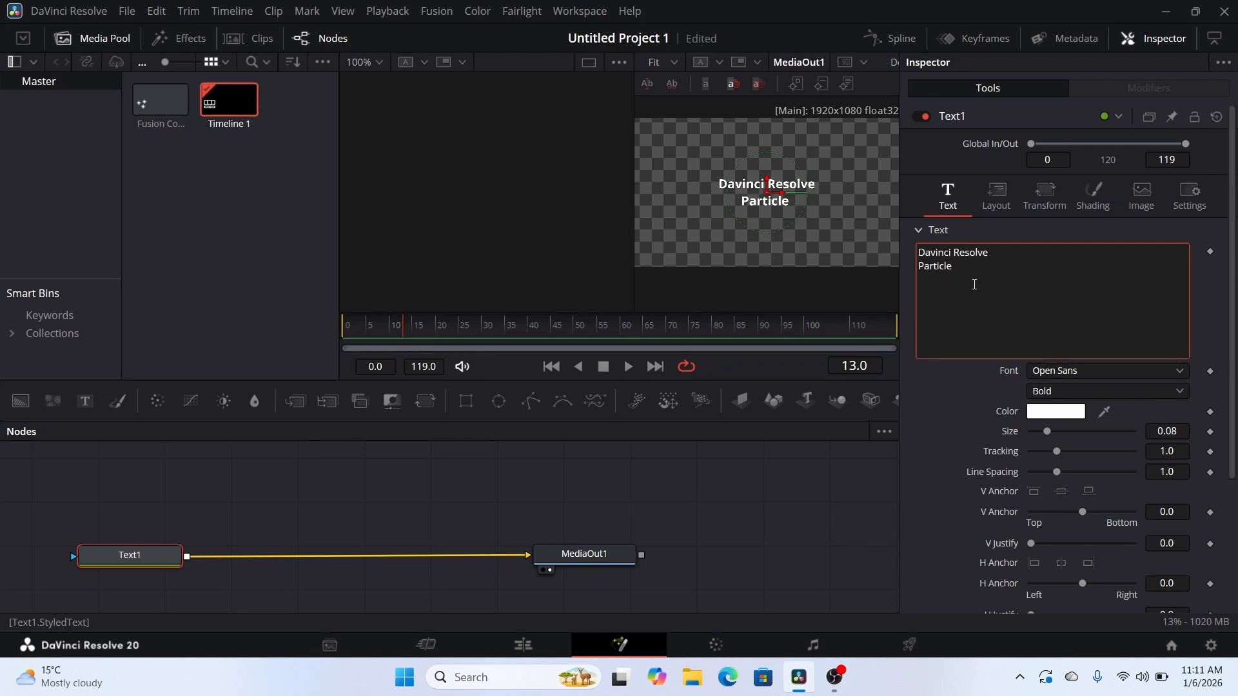
pyautogui.write(' system')
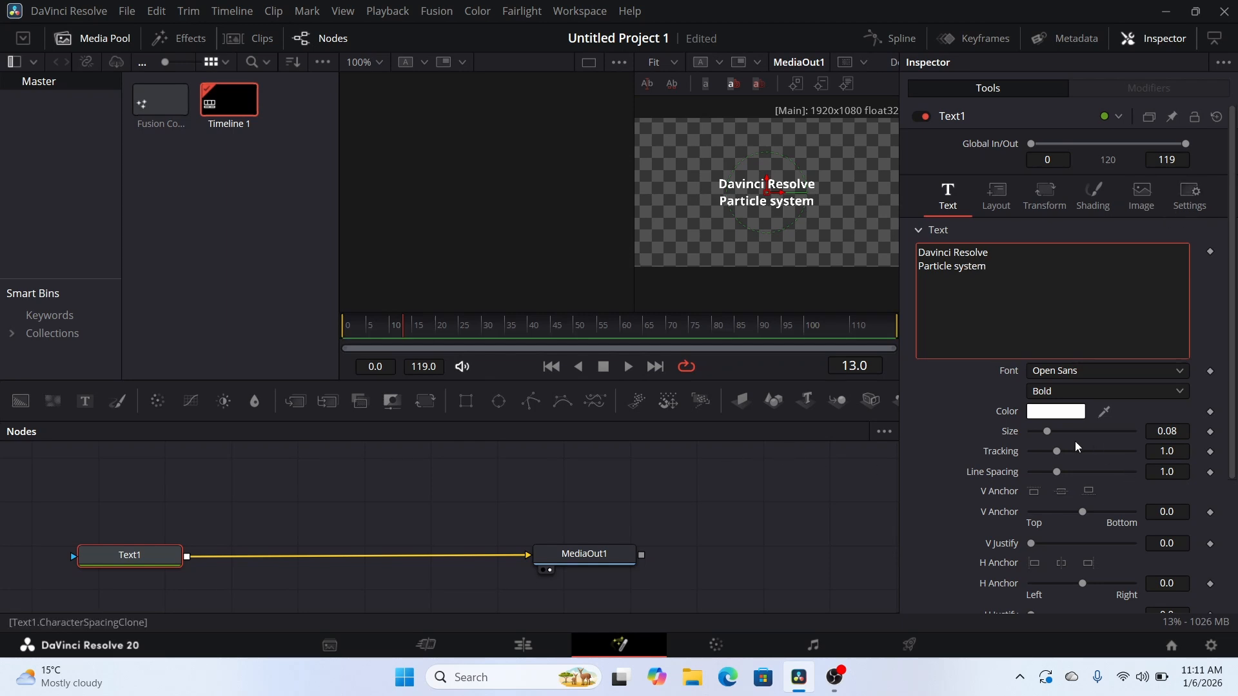
pyautogui.moveTo(1048, 431); pyautogui.dragTo(1051, 428)
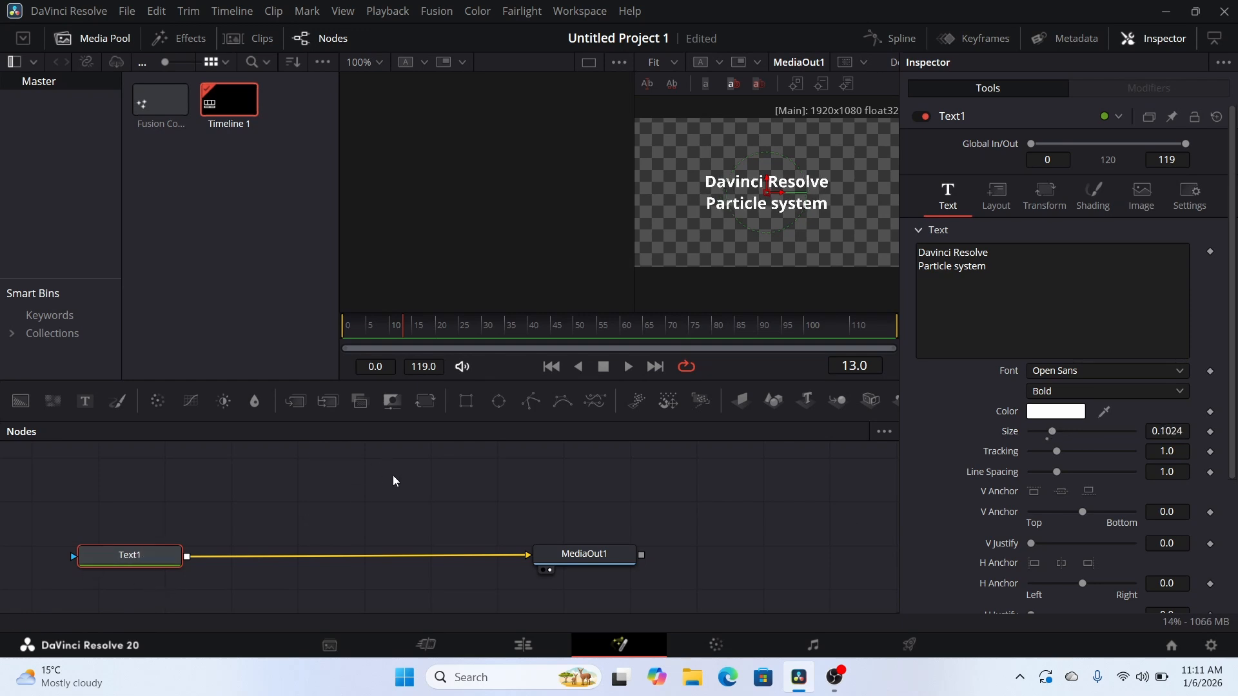
# Step: Mask the Text1 node with a rectangle whose width and height are both 1.0
pyautogui.click(466, 402)
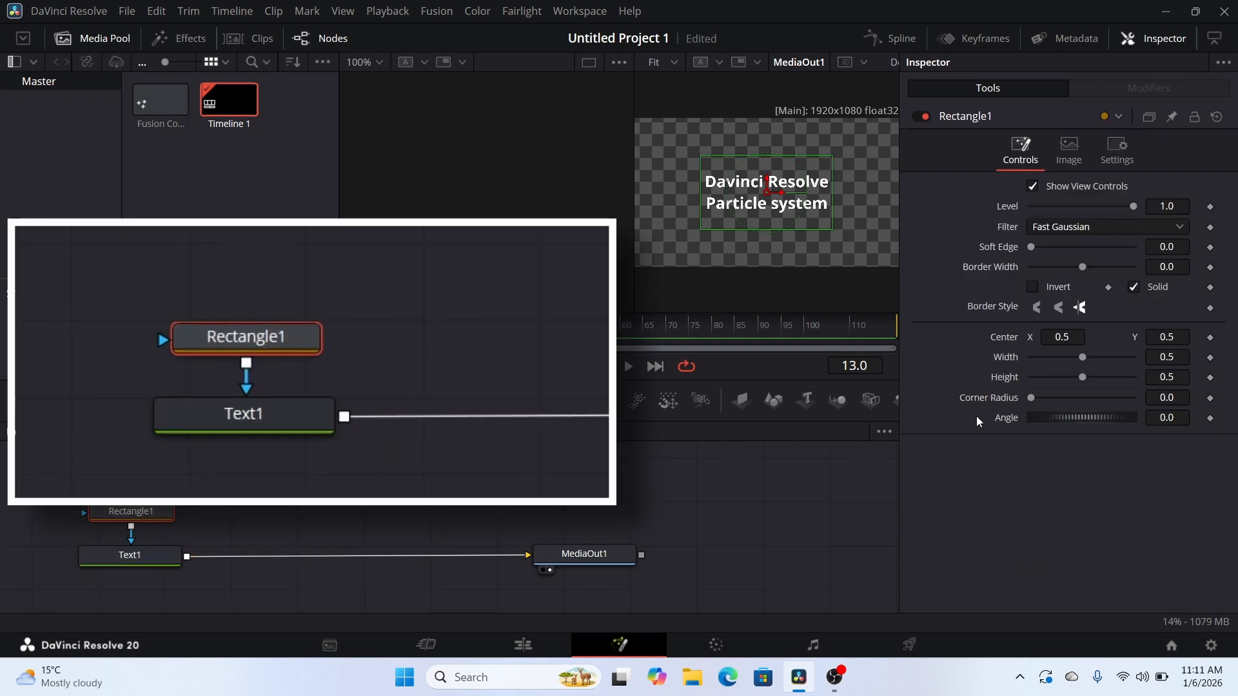
pyautogui.moveTo(1082, 358); pyautogui.dragTo(1134, 377)
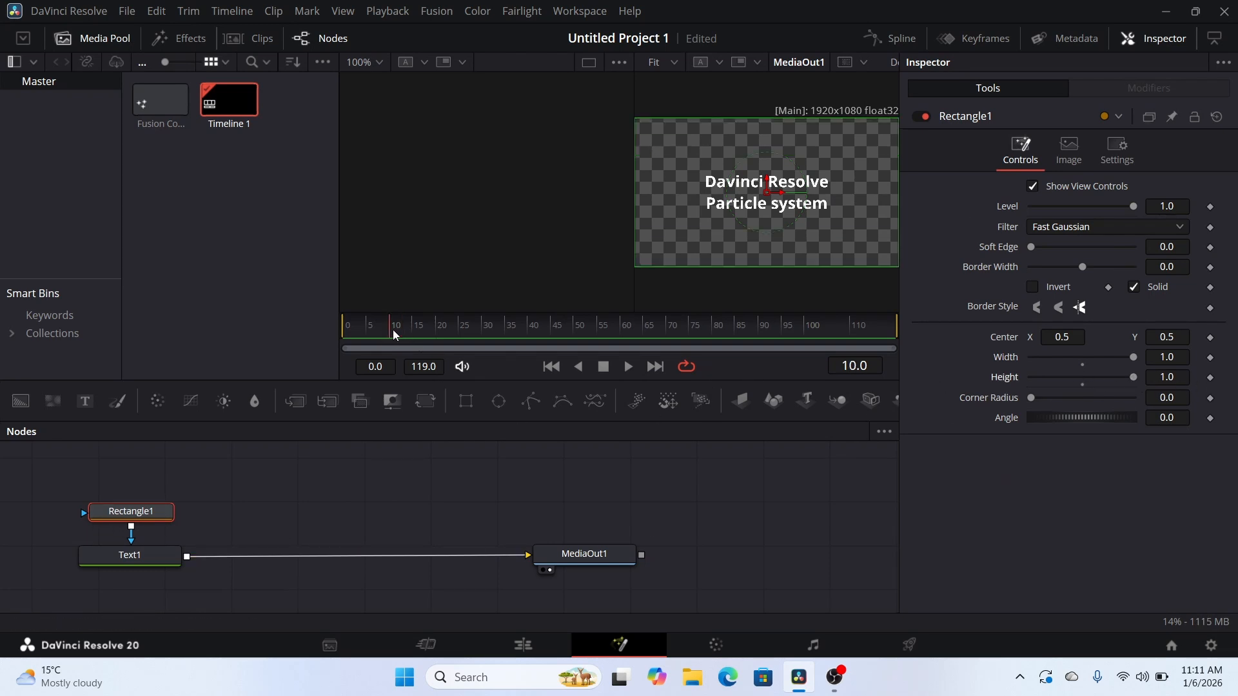
# Step: Keyframe the rectangle mask's center at frame 8, and set its center X to 1.556 at frame 40
pyautogui.moveTo(393, 330); pyautogui.dragTo(340, 337)
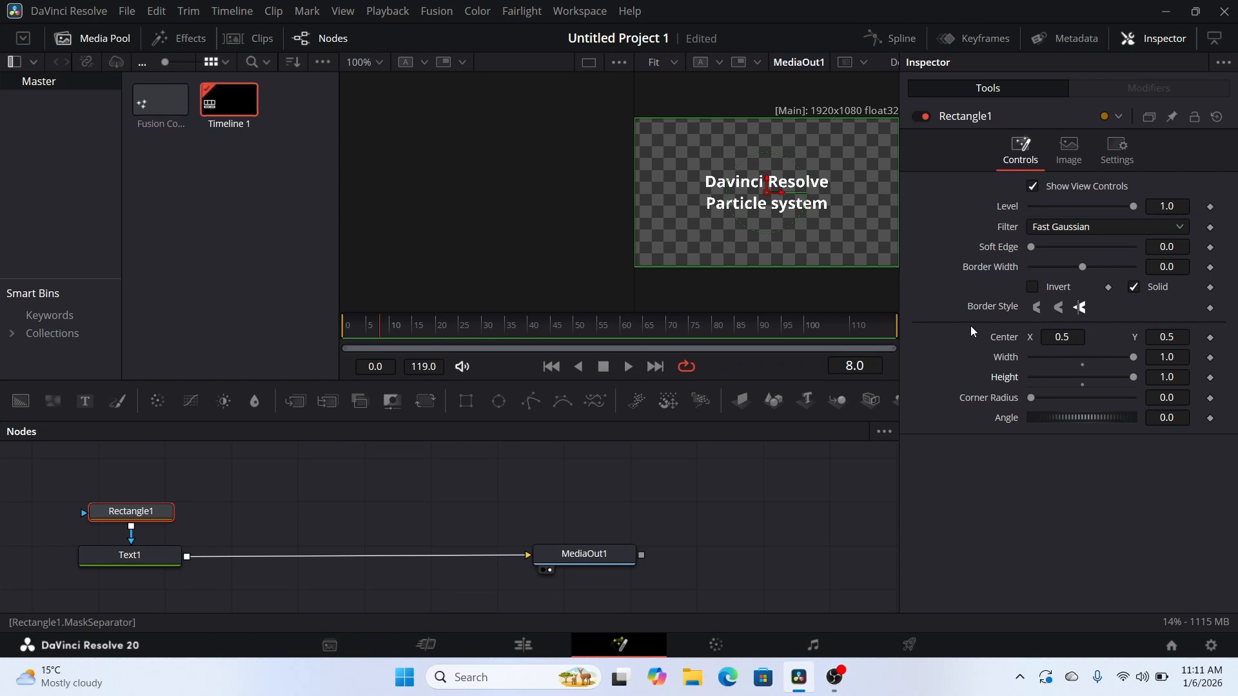
pyautogui.click(1210, 337)
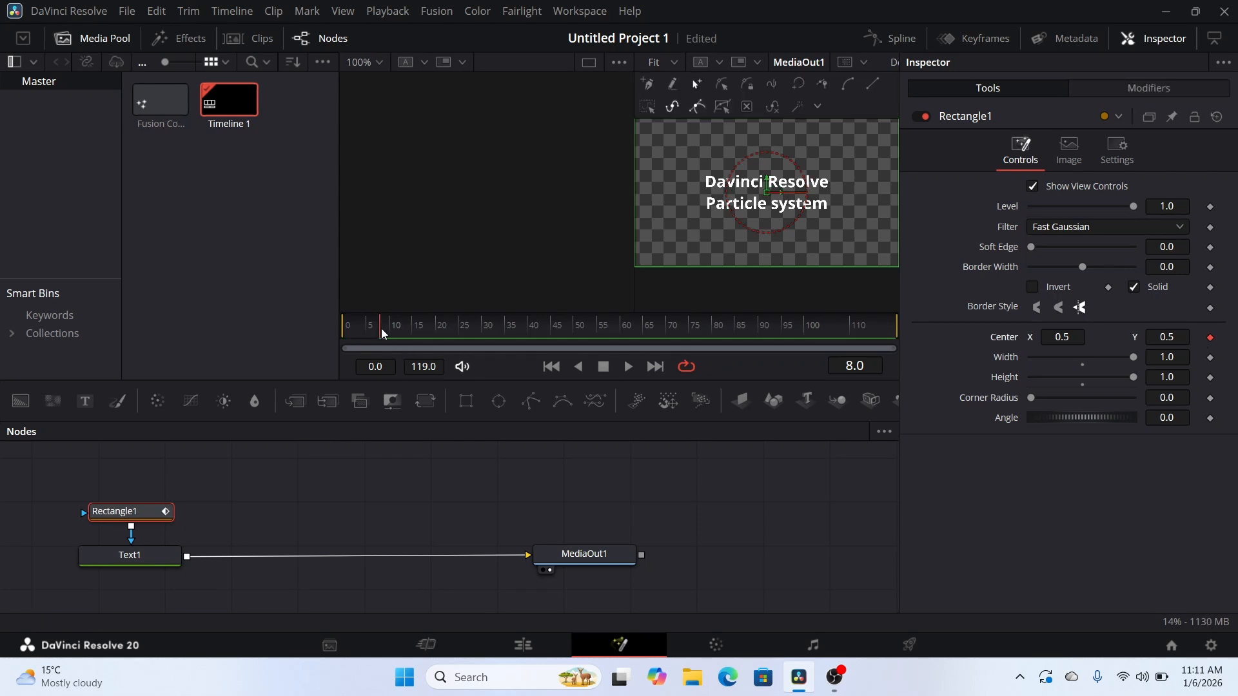
pyautogui.moveTo(381, 333); pyautogui.dragTo(531, 348)
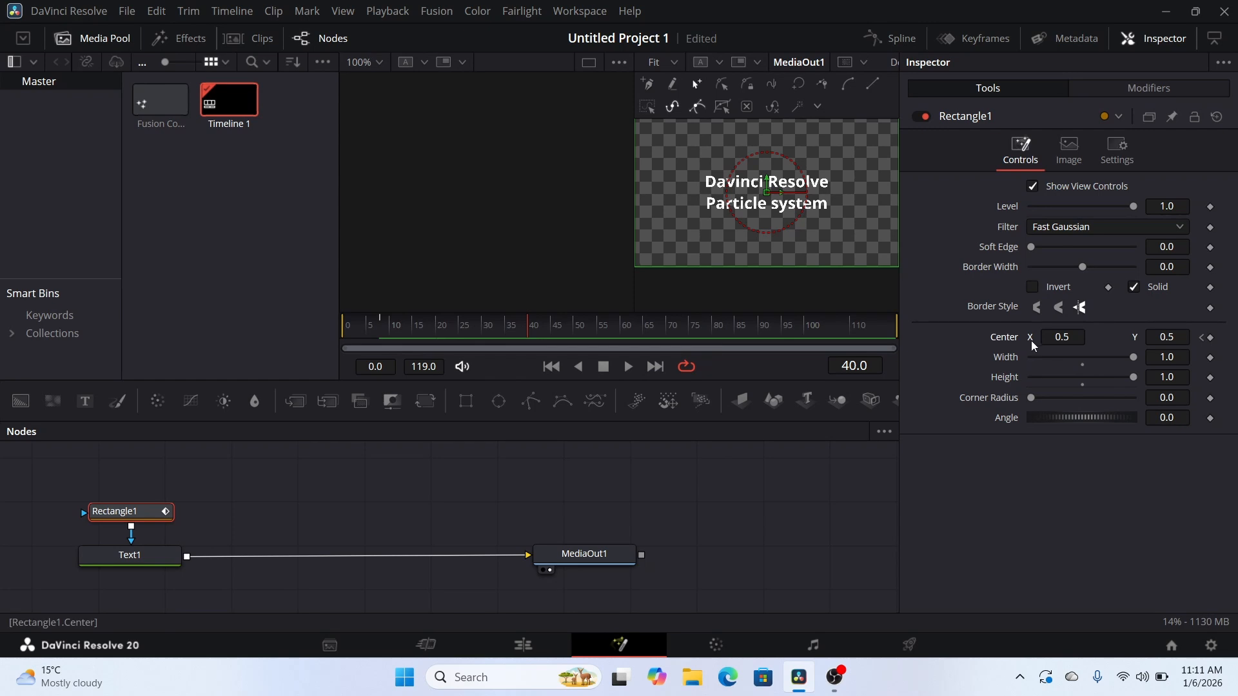
pyautogui.moveTo(1046, 334); pyautogui.dragTo(1178, 335)
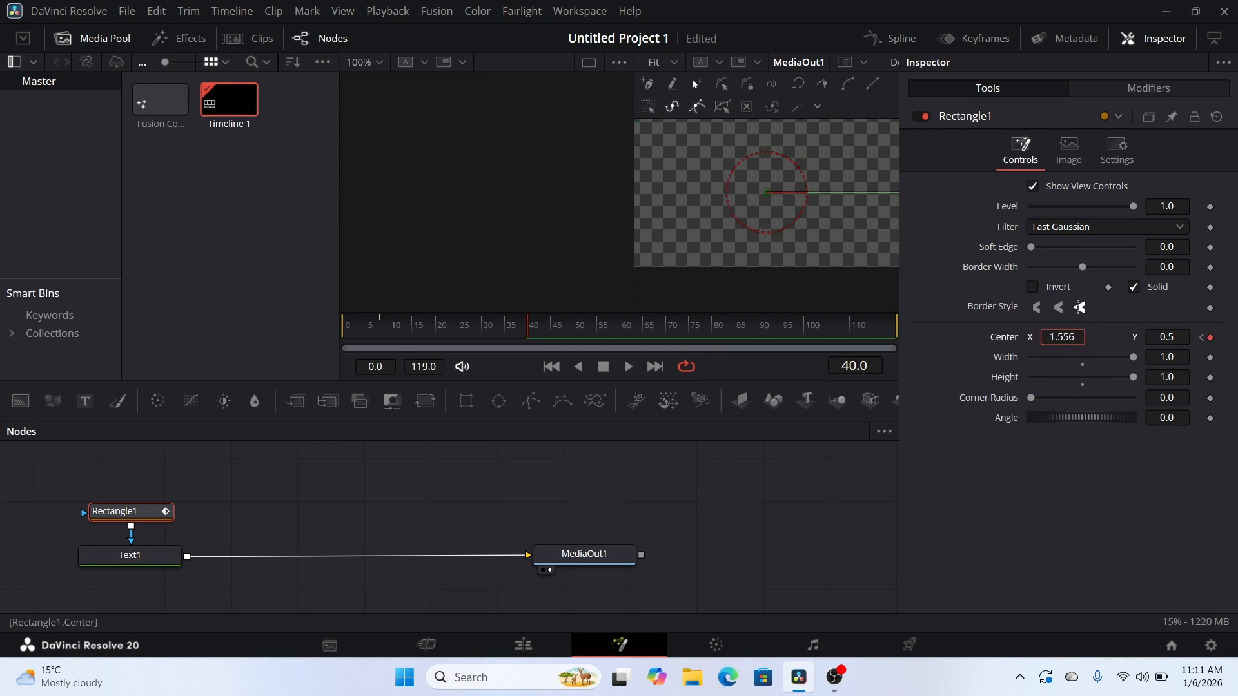
# Step: Preview the mask animation and set the rectangle's Soft Edge to 0.0724
pyautogui.click(492, 325)
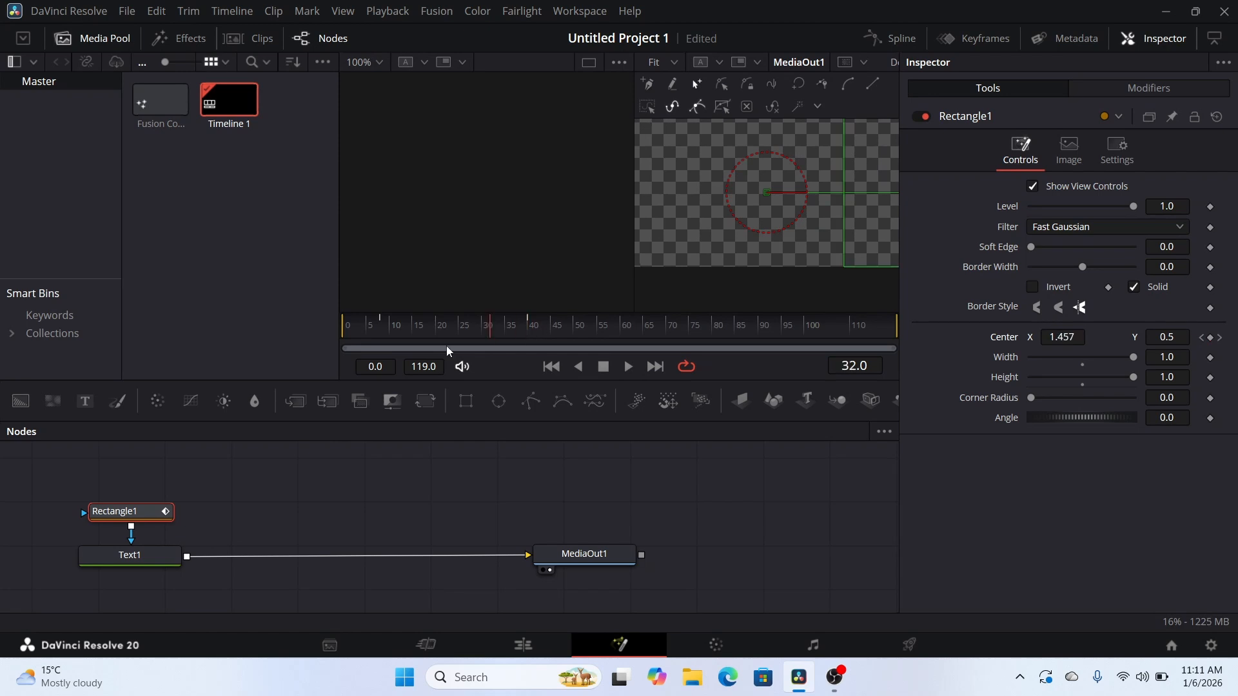
pyautogui.moveTo(450, 352); pyautogui.dragTo(327, 359)
pyautogui.press('space')
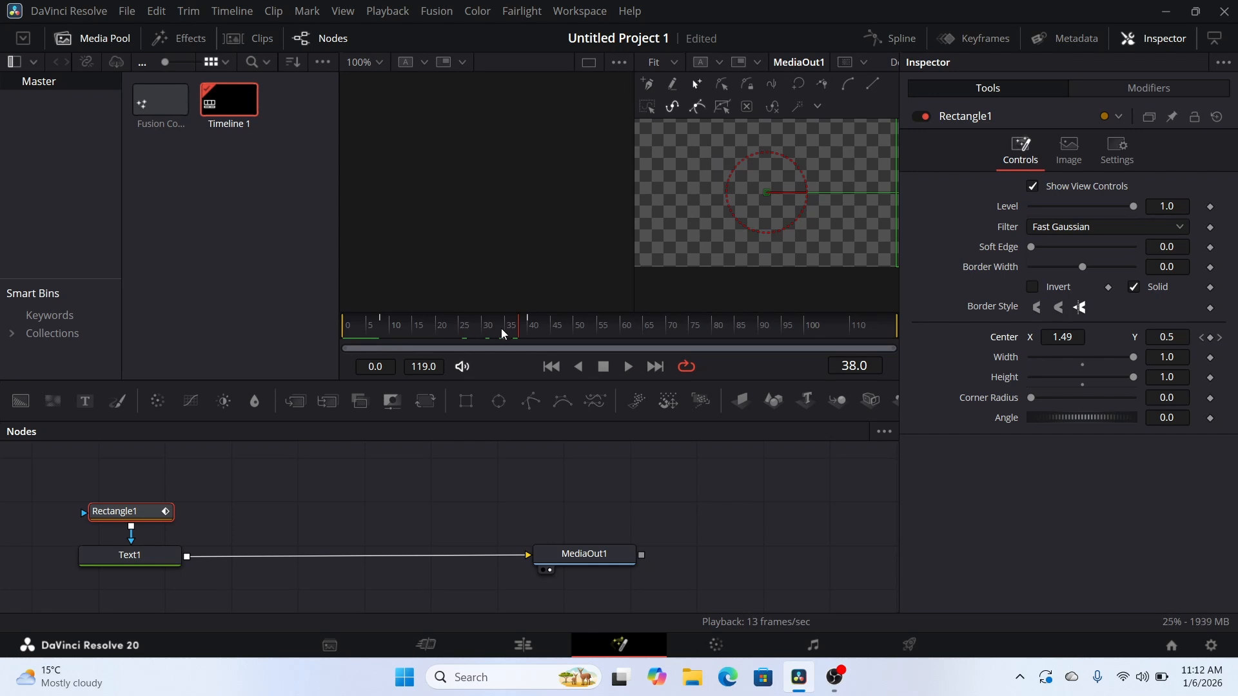
pyautogui.moveTo(514, 332); pyautogui.dragTo(450, 342)
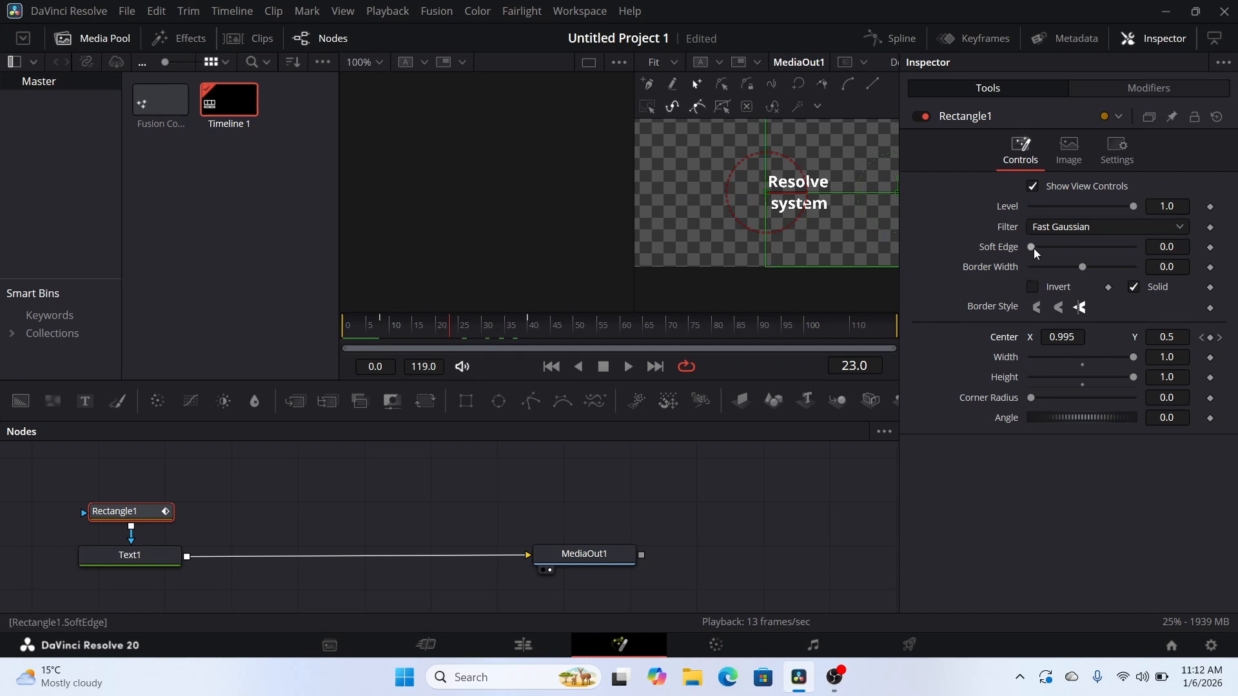
pyautogui.moveTo(1032, 250); pyautogui.dragTo(1071, 256)
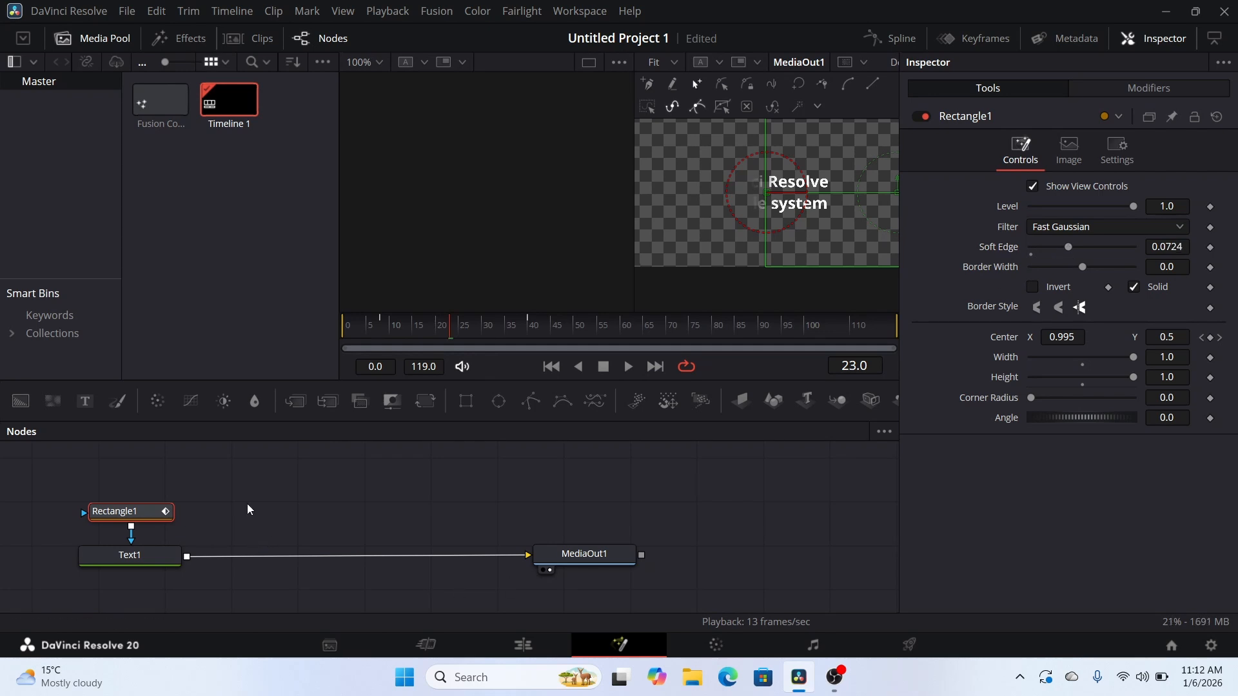
# Step: Add an unconnected pEmitter node in the empty area beside Rectangle1
pyautogui.click(283, 501)
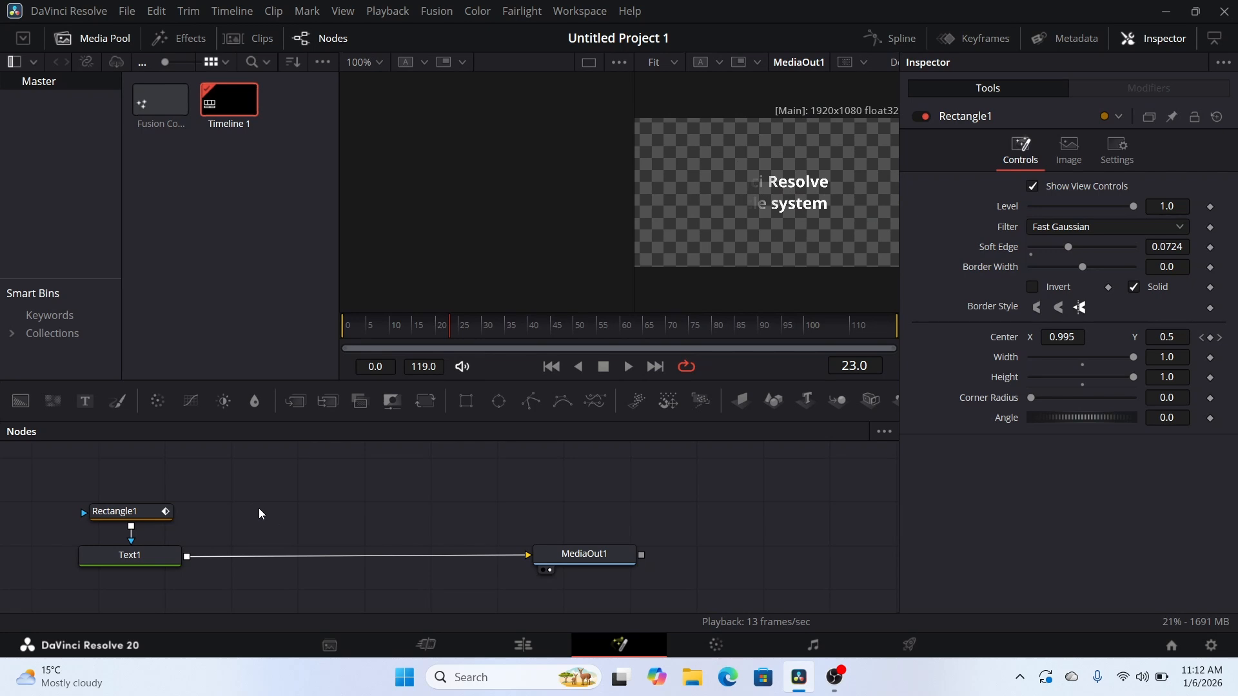
pyautogui.hotkey('shift', 'space')
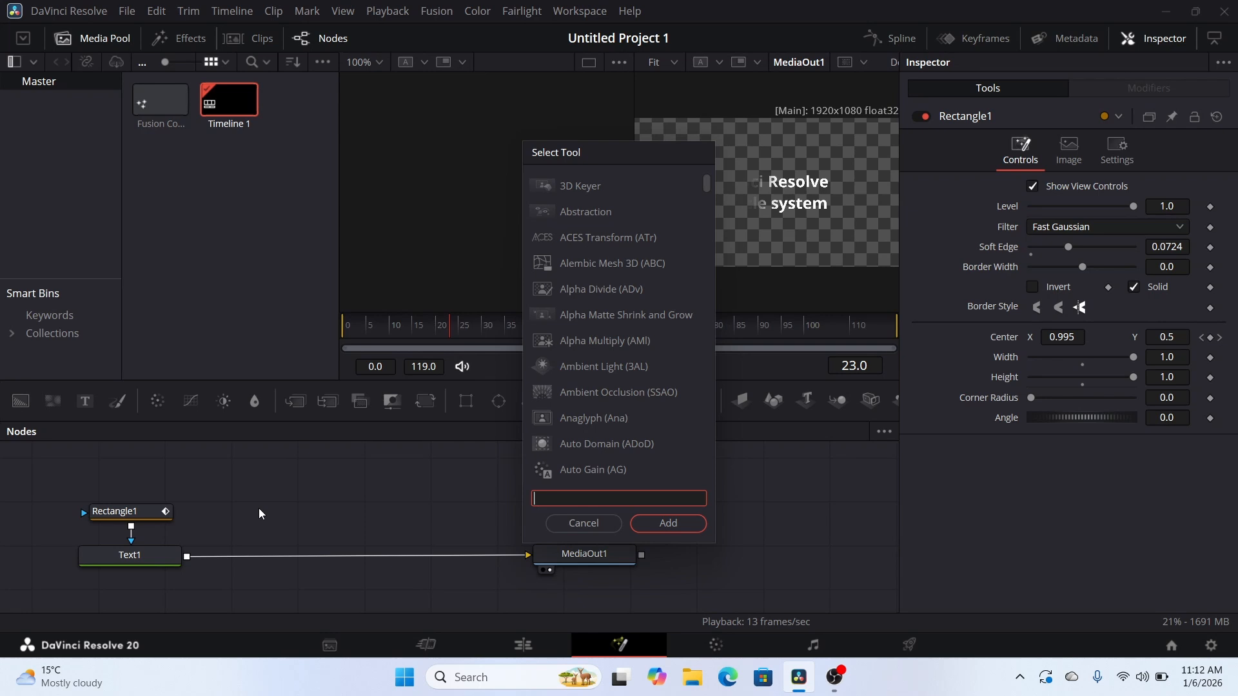
pyautogui.write('pe')
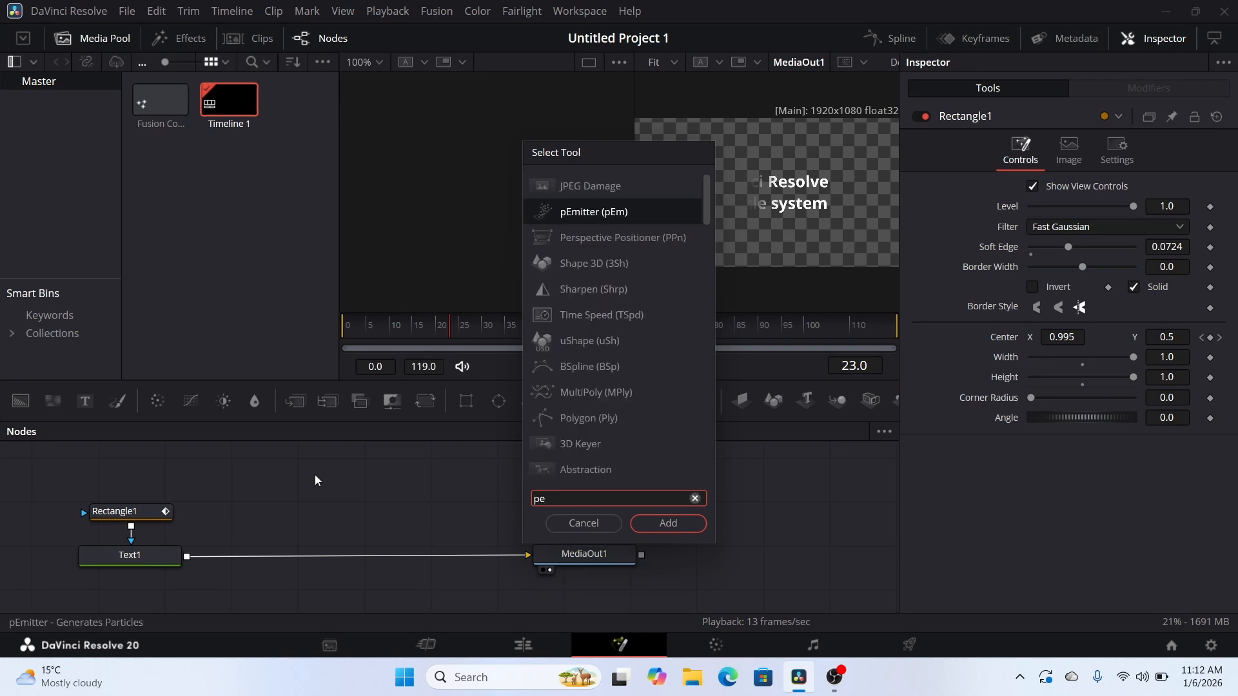
pyautogui.click(609, 210)
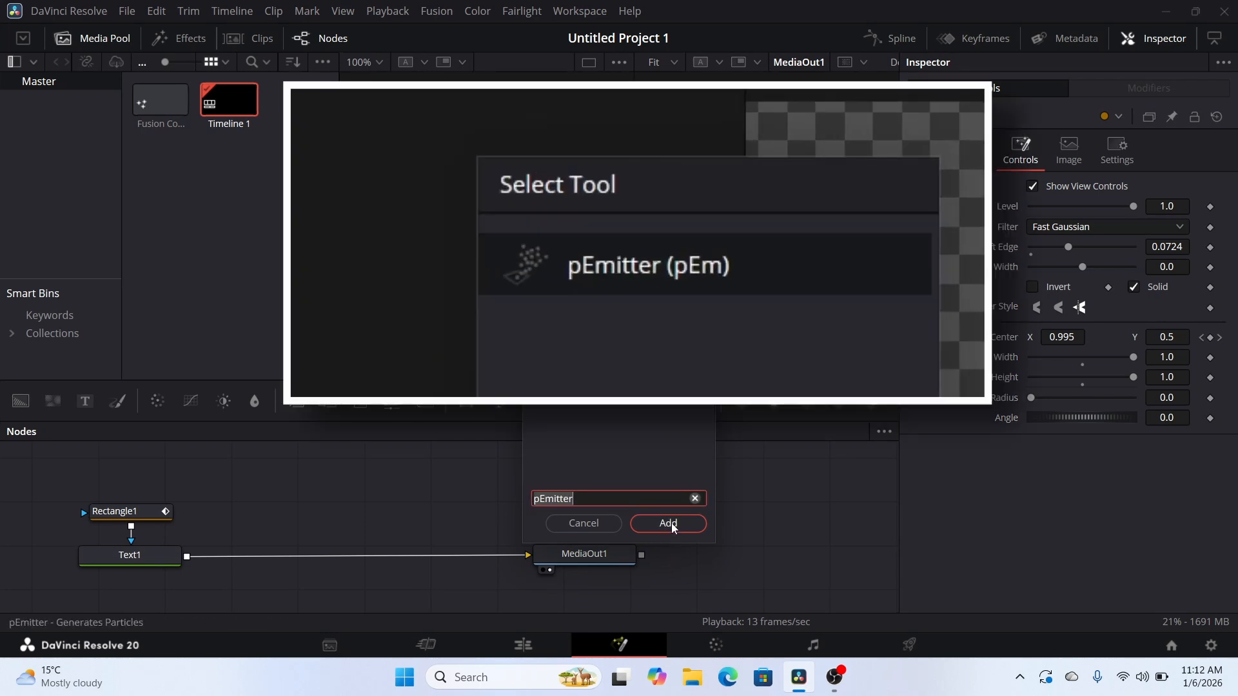
pyautogui.click(669, 524)
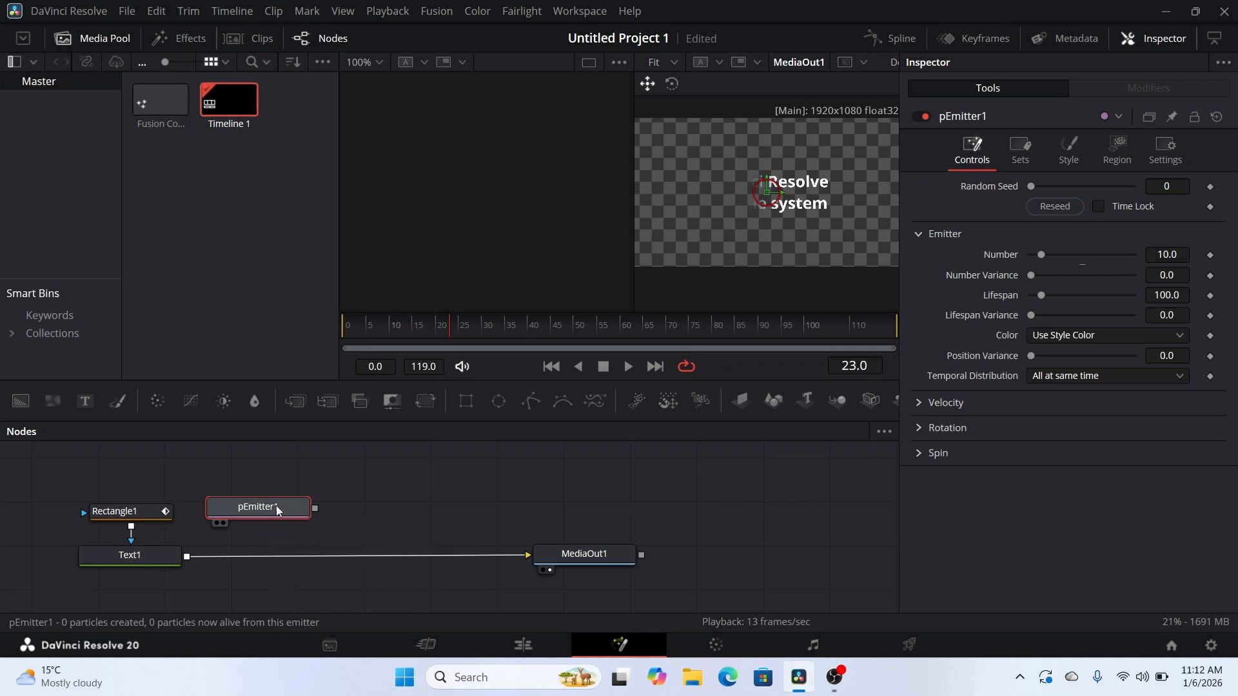
# Step: Add a pTurbulence node connected after pEmitter1
pyautogui.hotkey('shift', 'space')
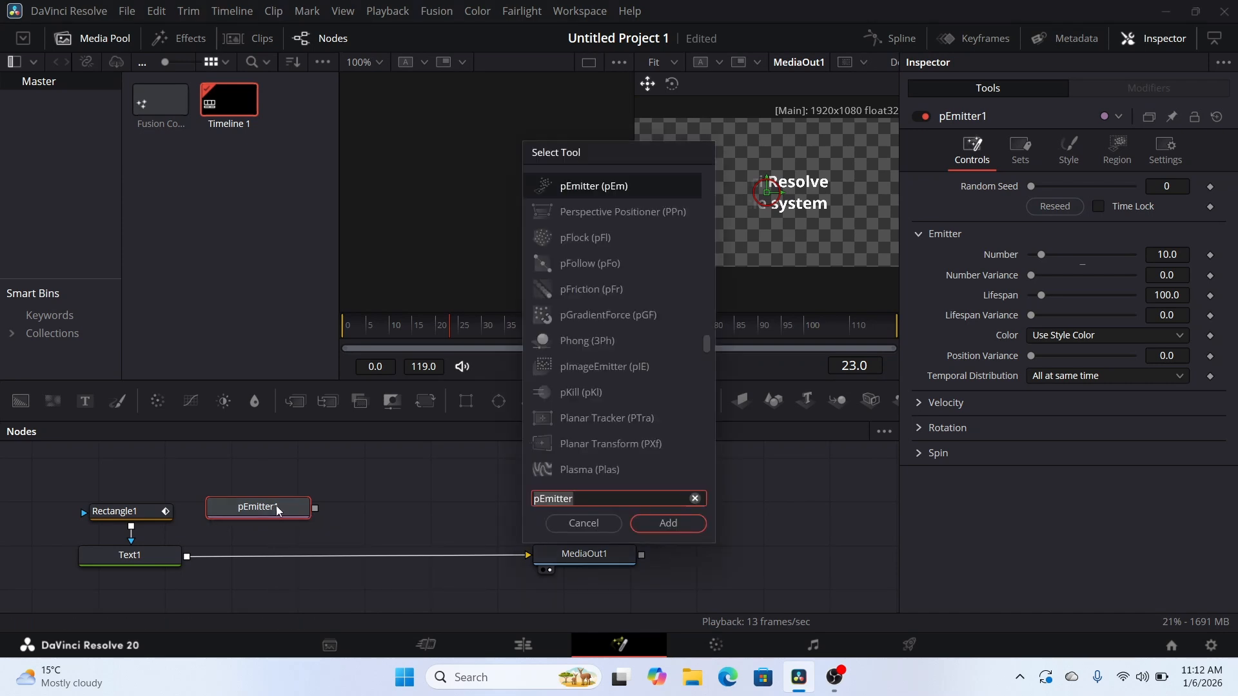
pyautogui.write('p')
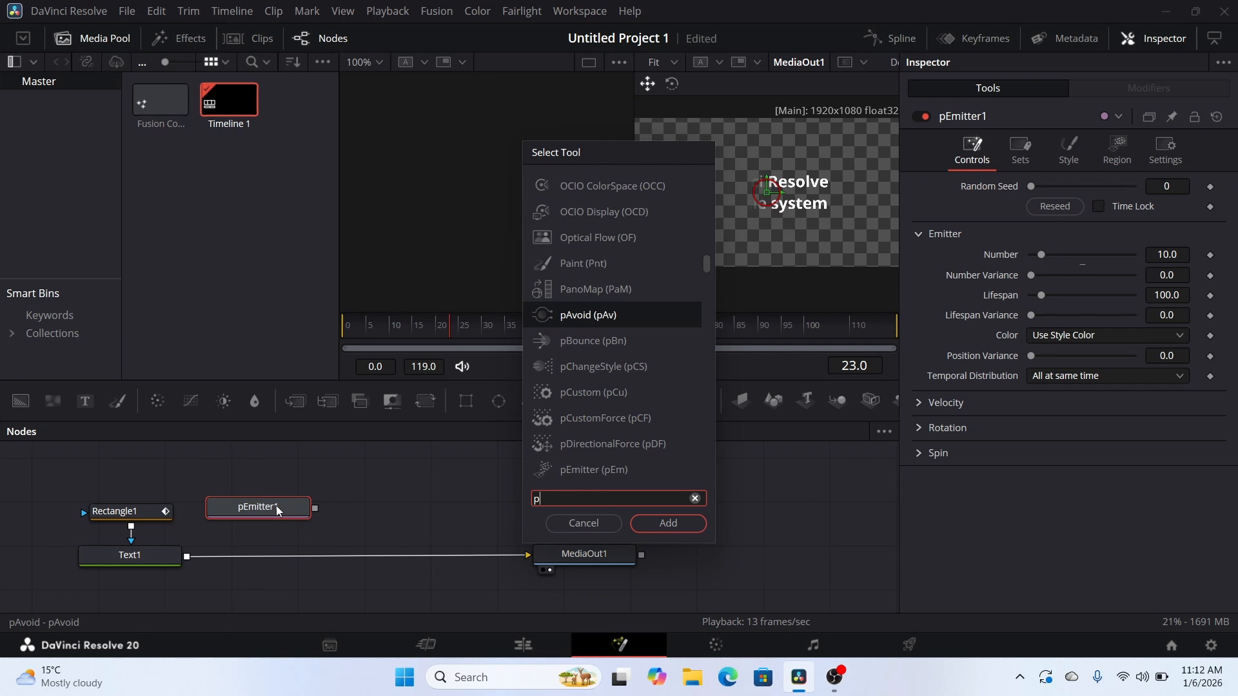
pyautogui.write('tu')
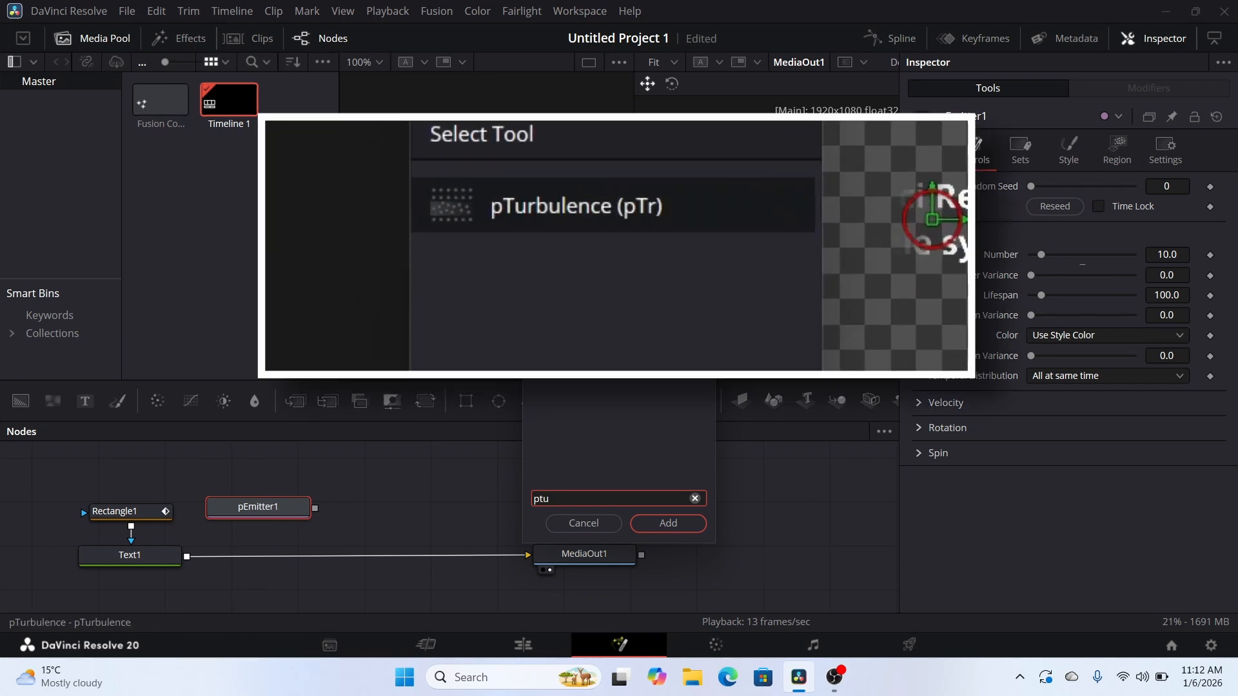
pyautogui.click(627, 194)
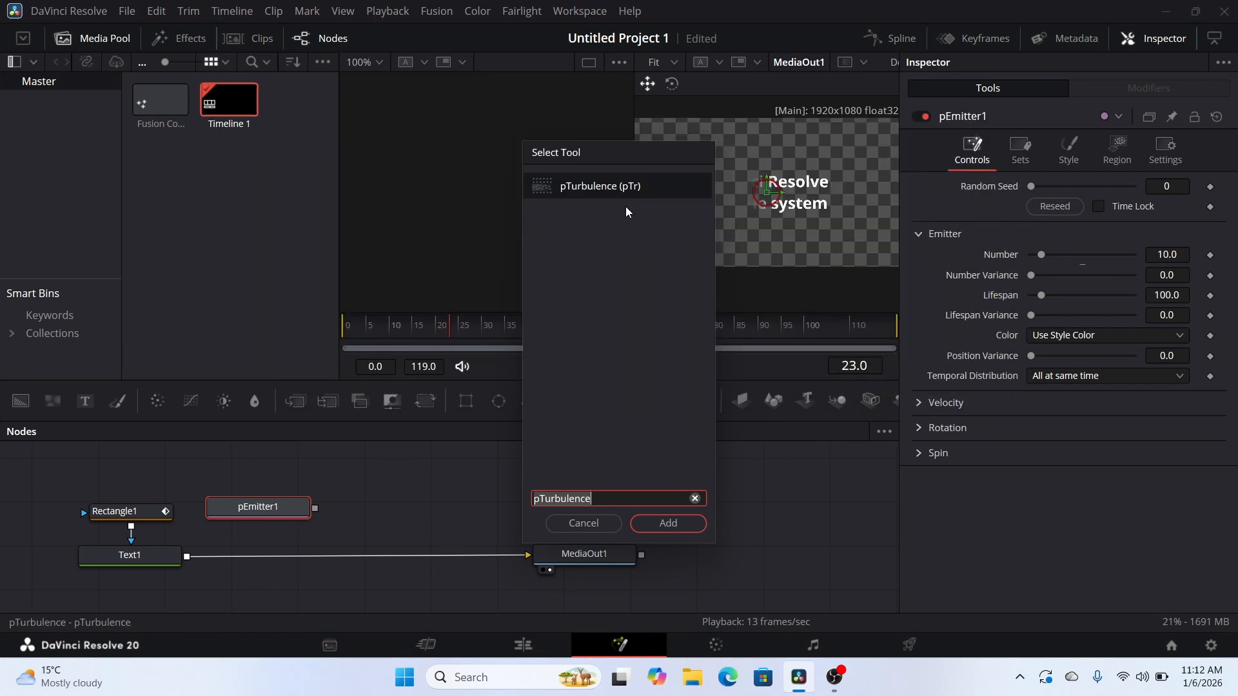
pyautogui.click(659, 517)
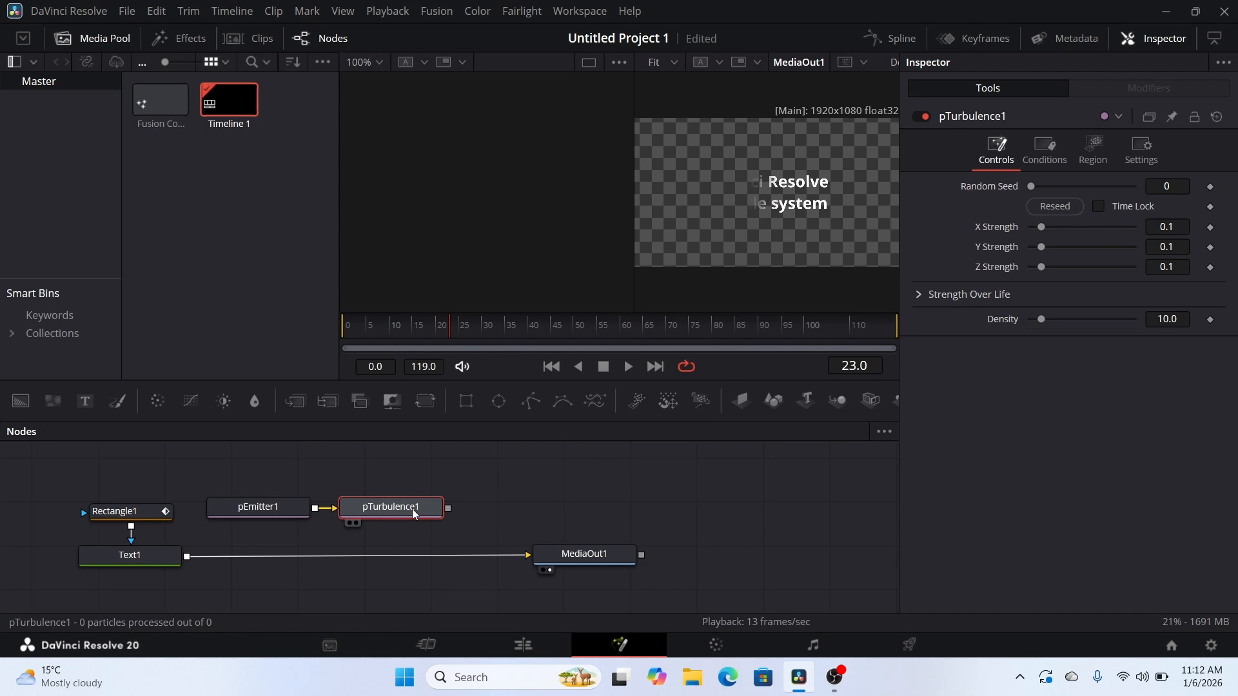
# Step: Add a pRender node connected after pTurbulence1, and shift MediaOut1 slightly farther along the node flow
pyautogui.hotkey('shift', 'space')
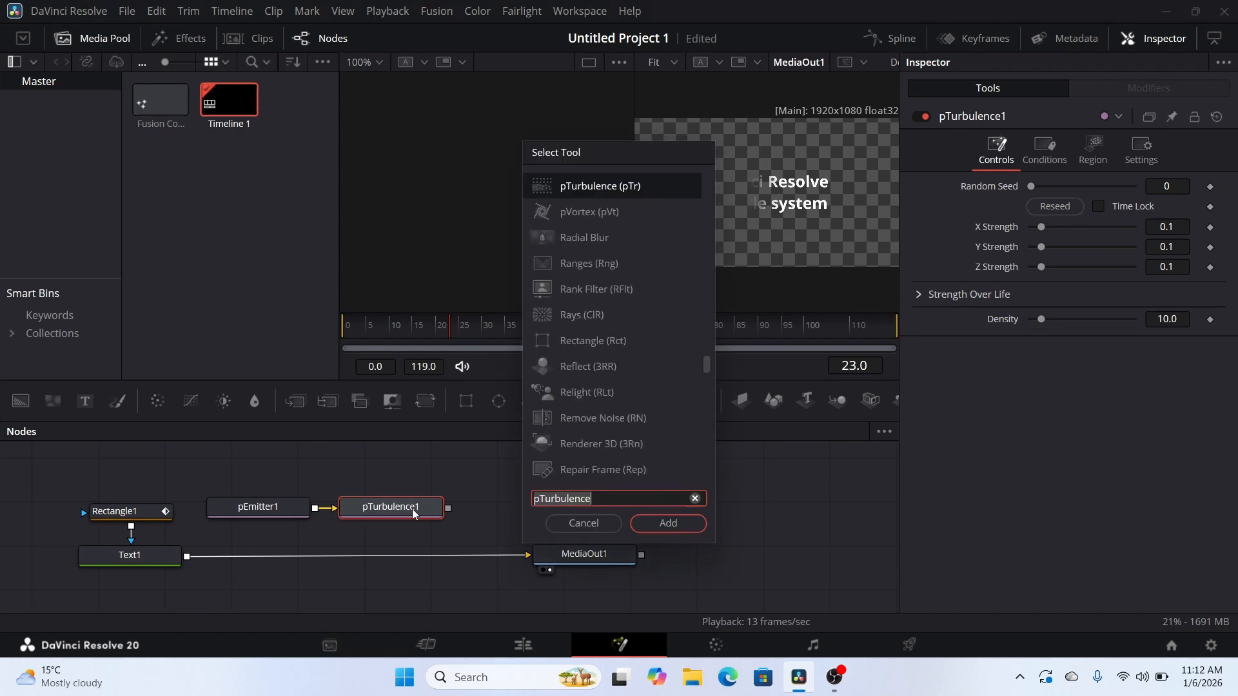
pyautogui.write('pre')
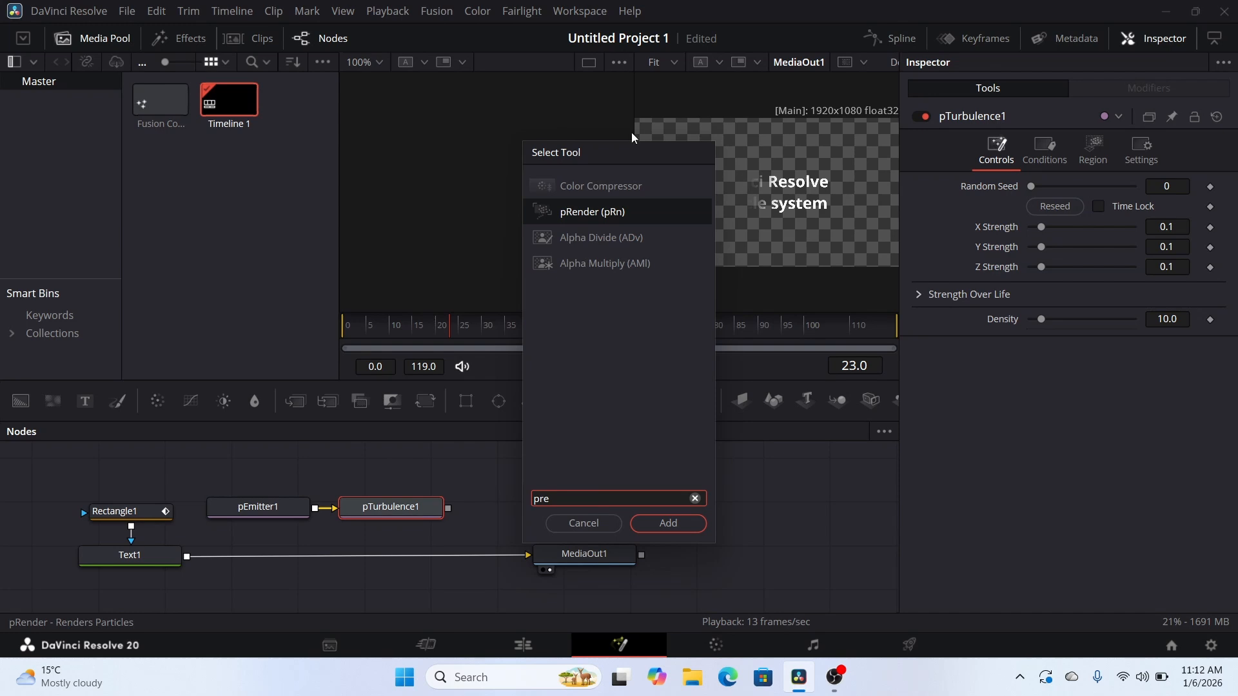
pyautogui.click(569, 213)
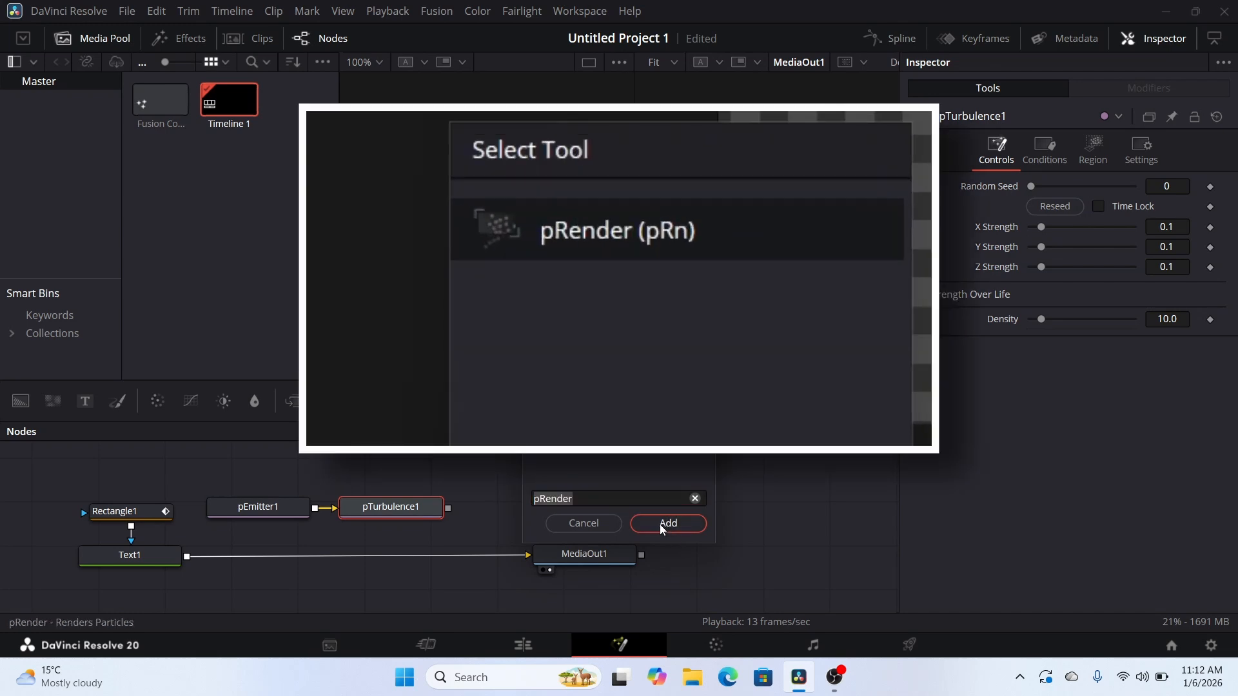
pyautogui.click(661, 526)
pyautogui.moveTo(581, 556); pyautogui.dragTo(608, 553)
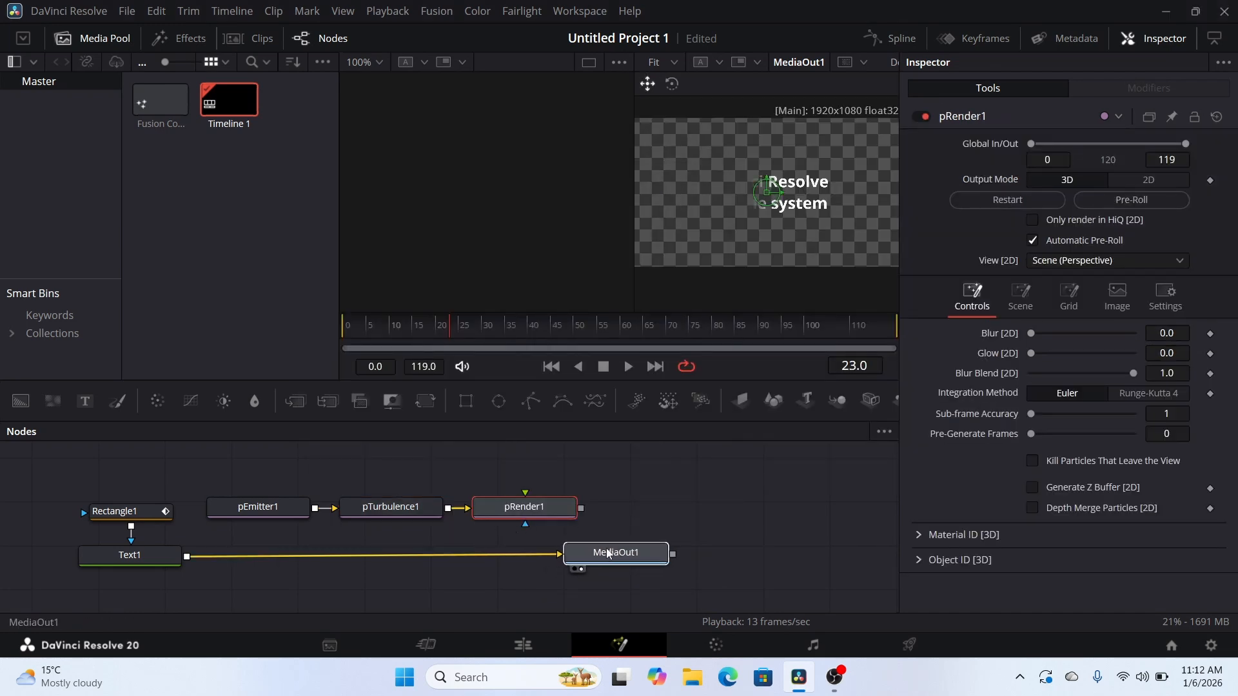
# Step: Merge pRender1's output over Text1, and set pEmitter1's Region to Bitmap with Text1 as the region bitmap
pyautogui.moveTo(581, 510); pyautogui.dragTo(191, 561)
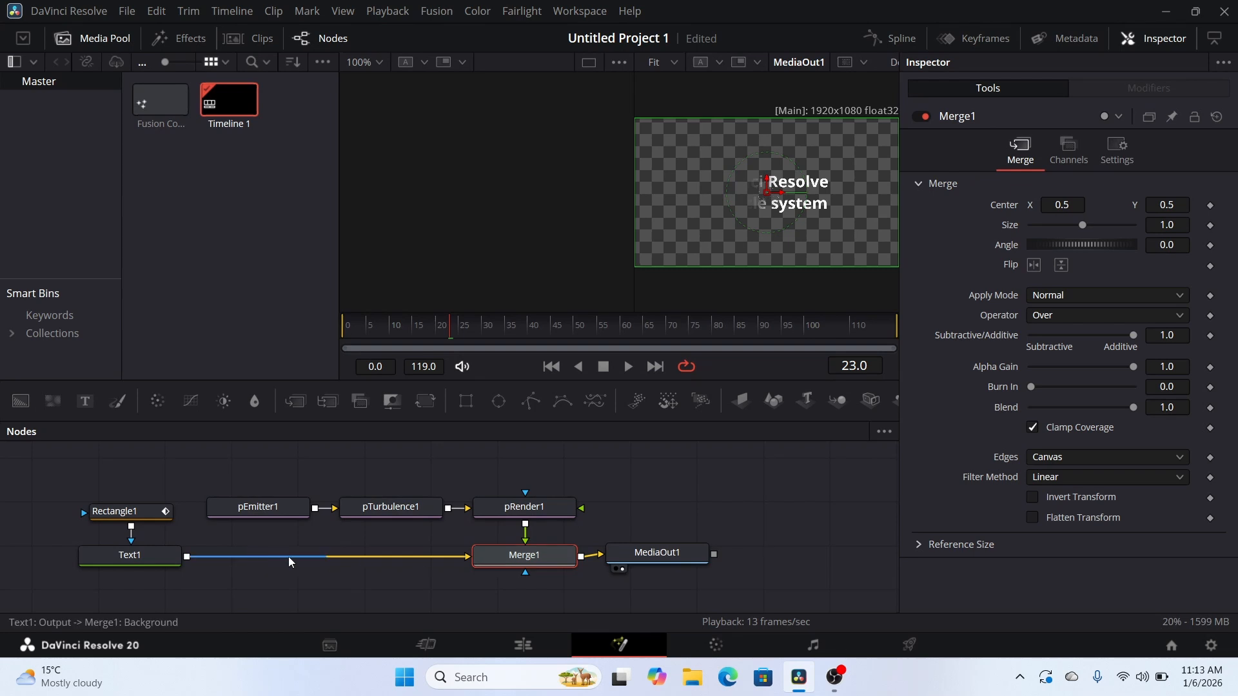
pyautogui.click(262, 510)
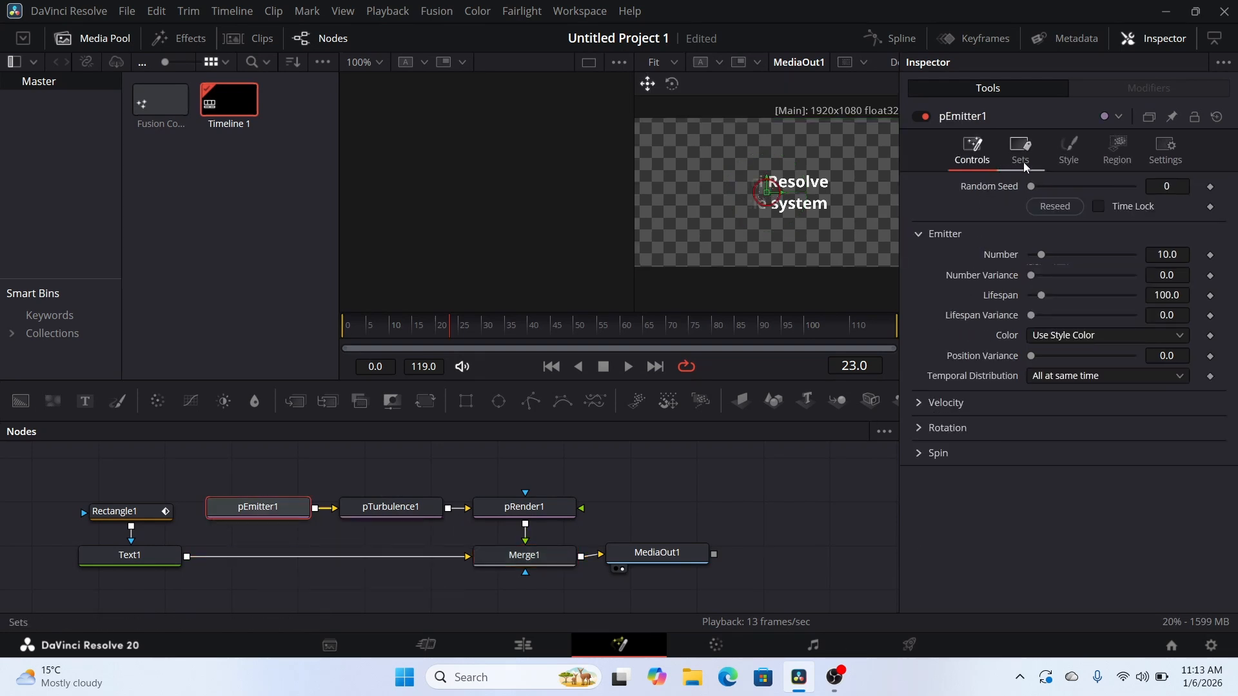
pyautogui.click(1114, 152)
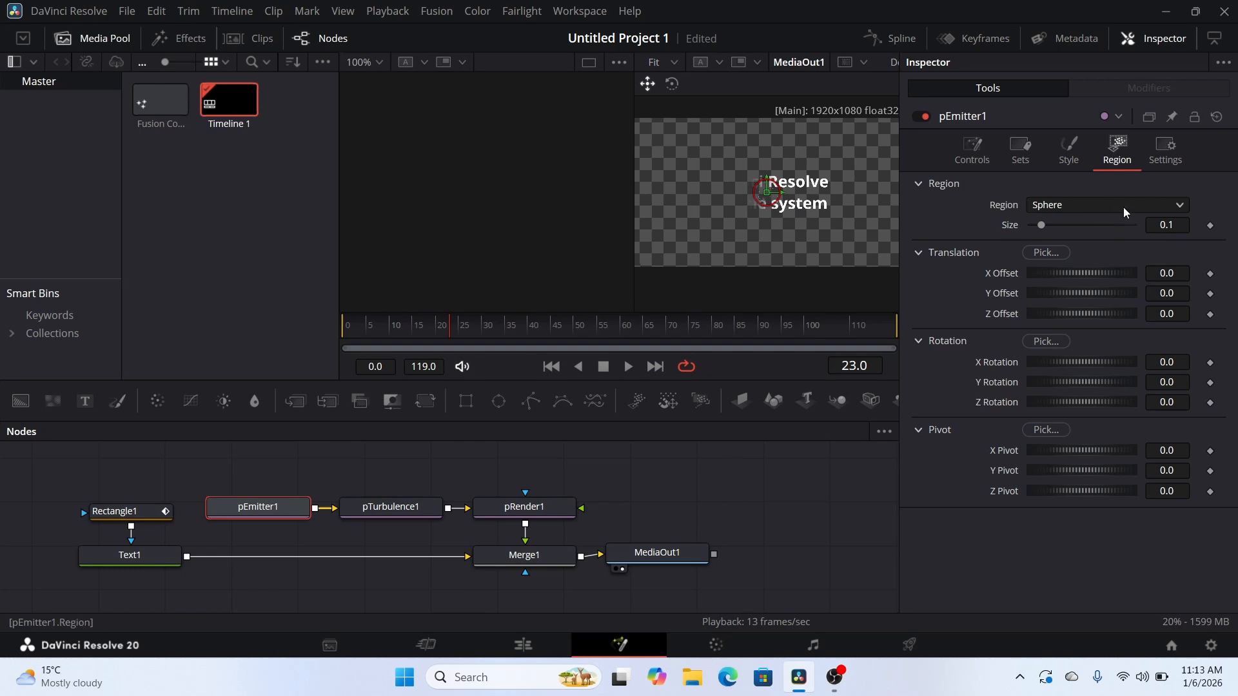
pyautogui.click(1159, 203)
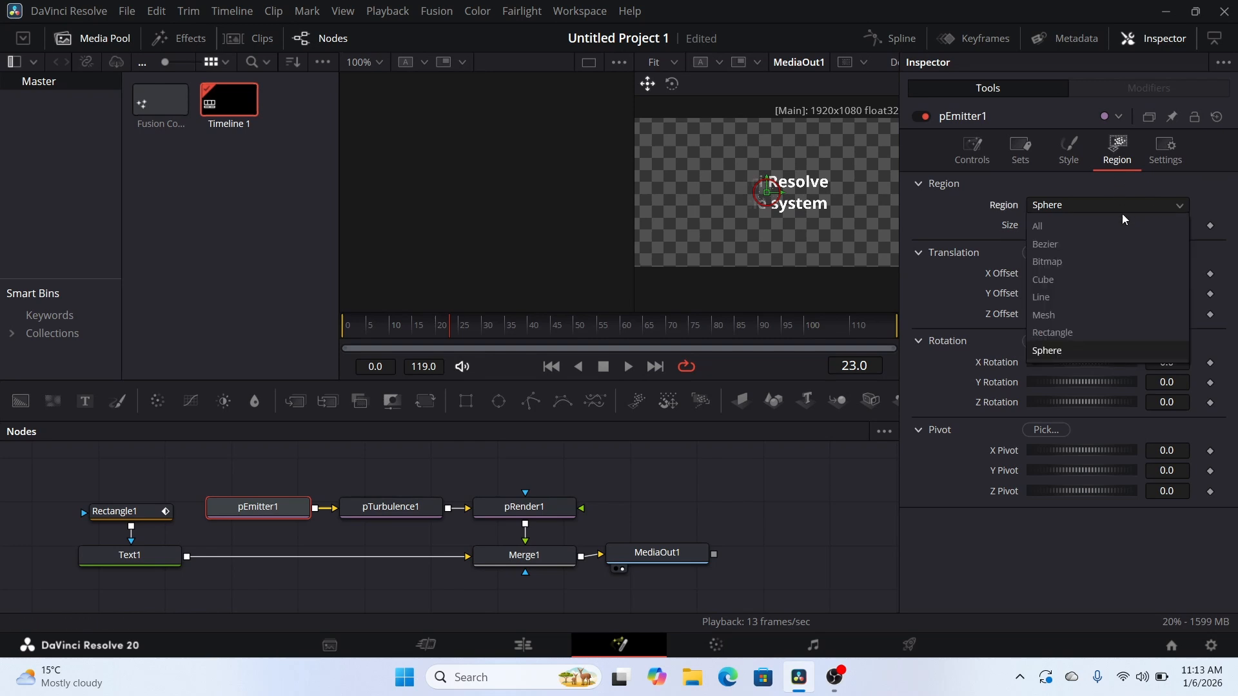
pyautogui.press('Escape')
pyautogui.click(1090, 252)
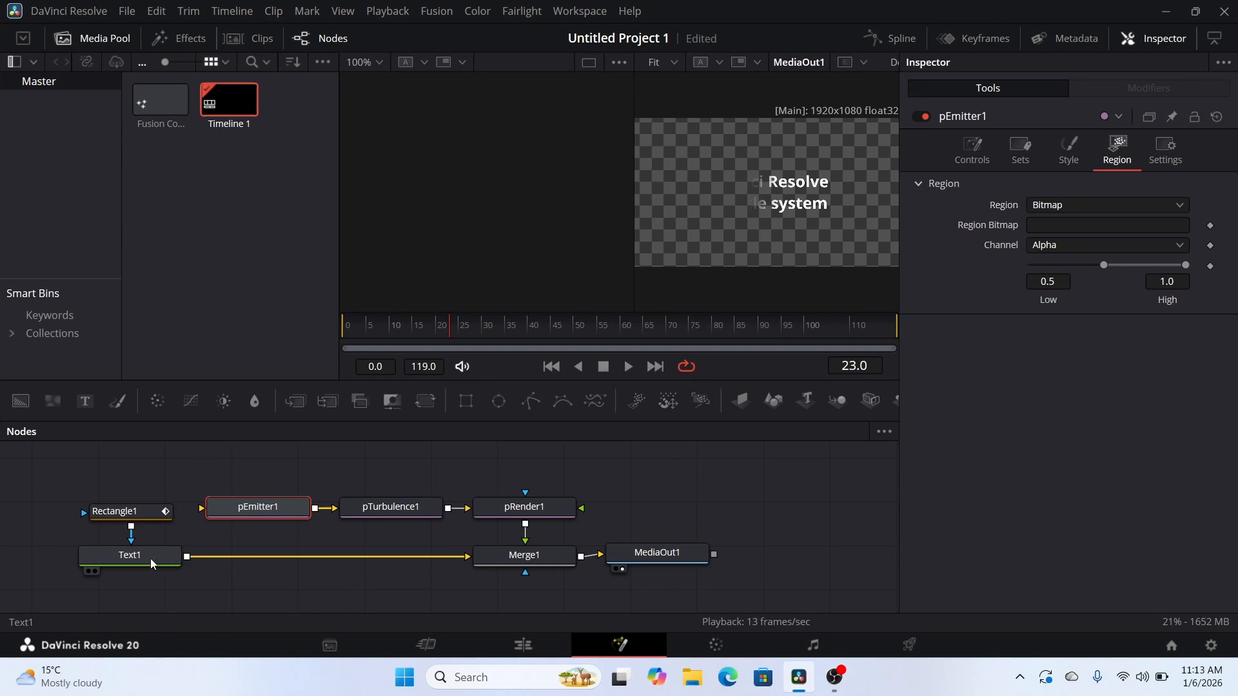
pyautogui.moveTo(150, 559); pyautogui.dragTo(1046, 227)
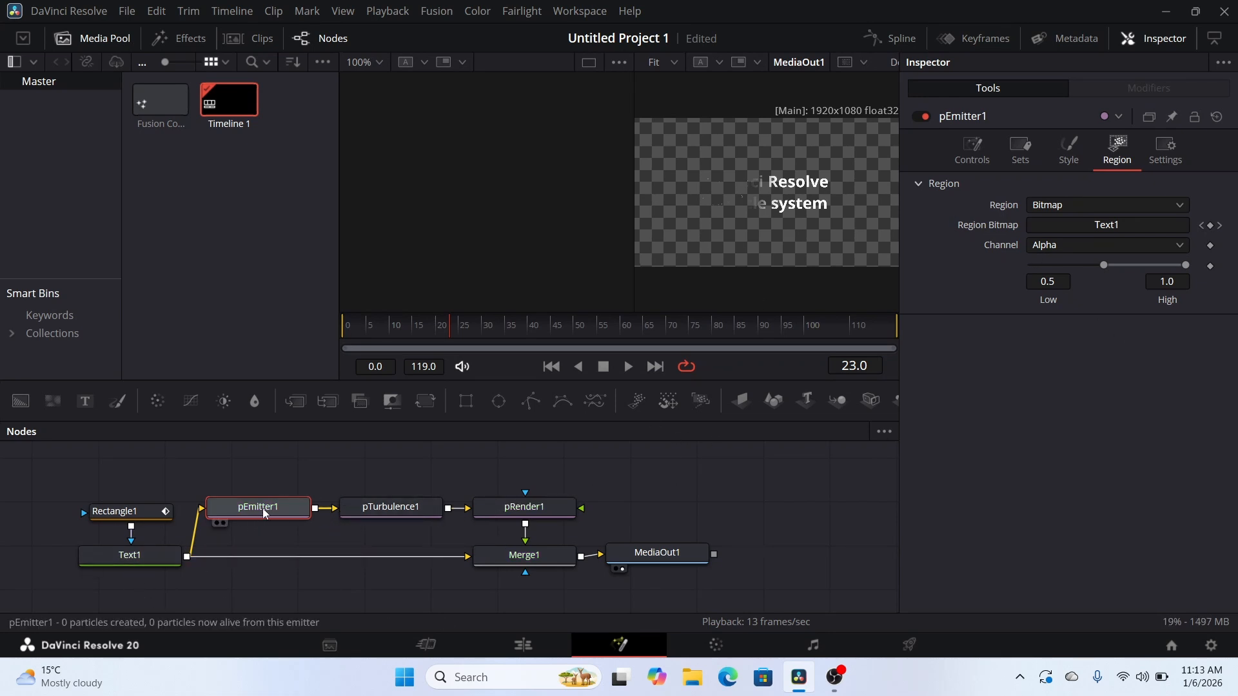
# Step: Set pEmitter1's particle Number to 1000
pyautogui.click(963, 159)
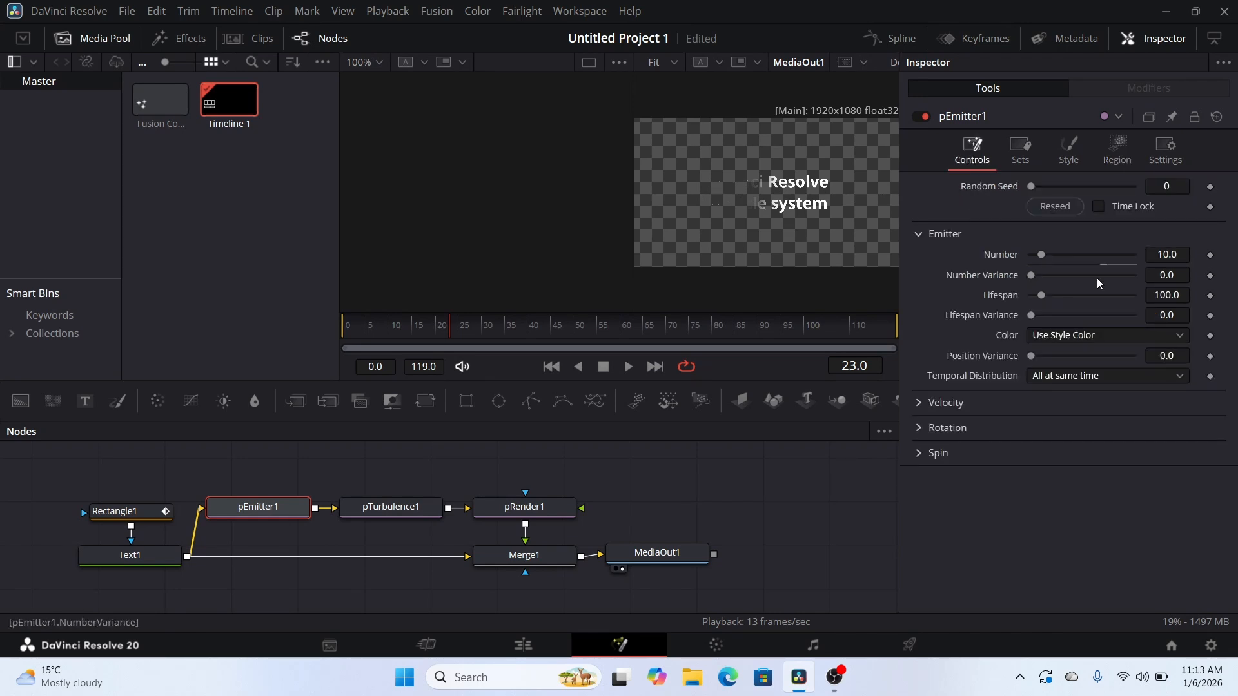
pyautogui.click(1161, 254)
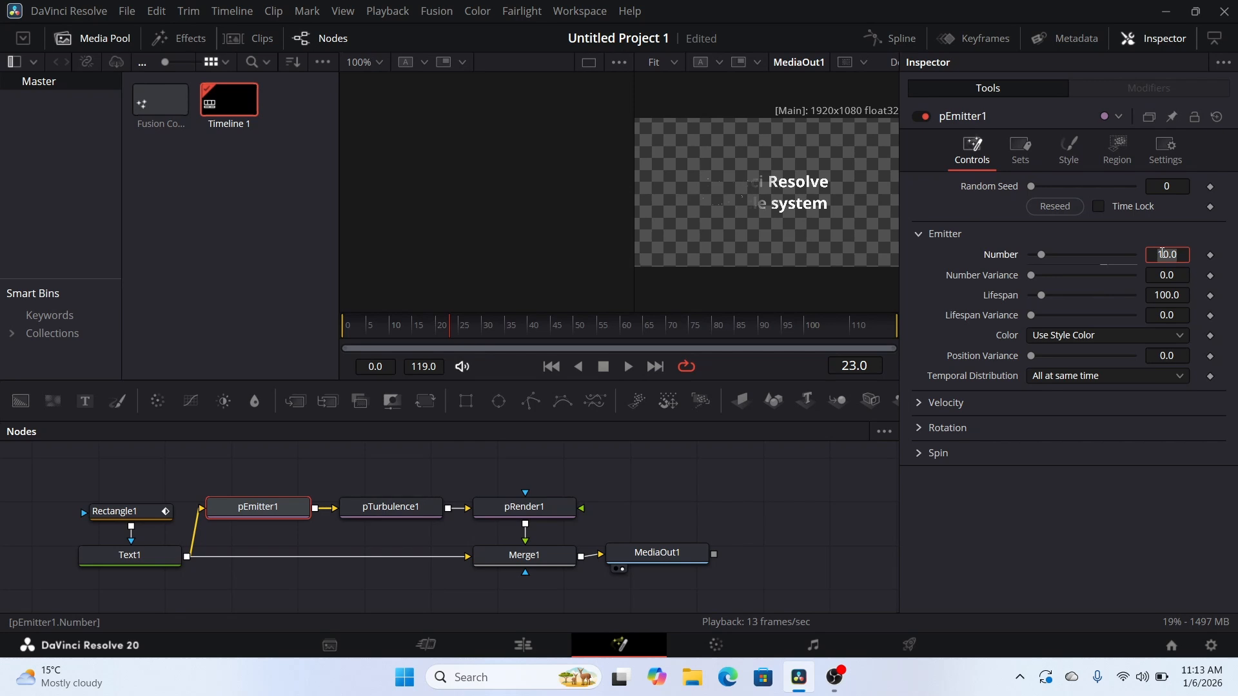
pyautogui.write('1000')
pyautogui.press('Return')
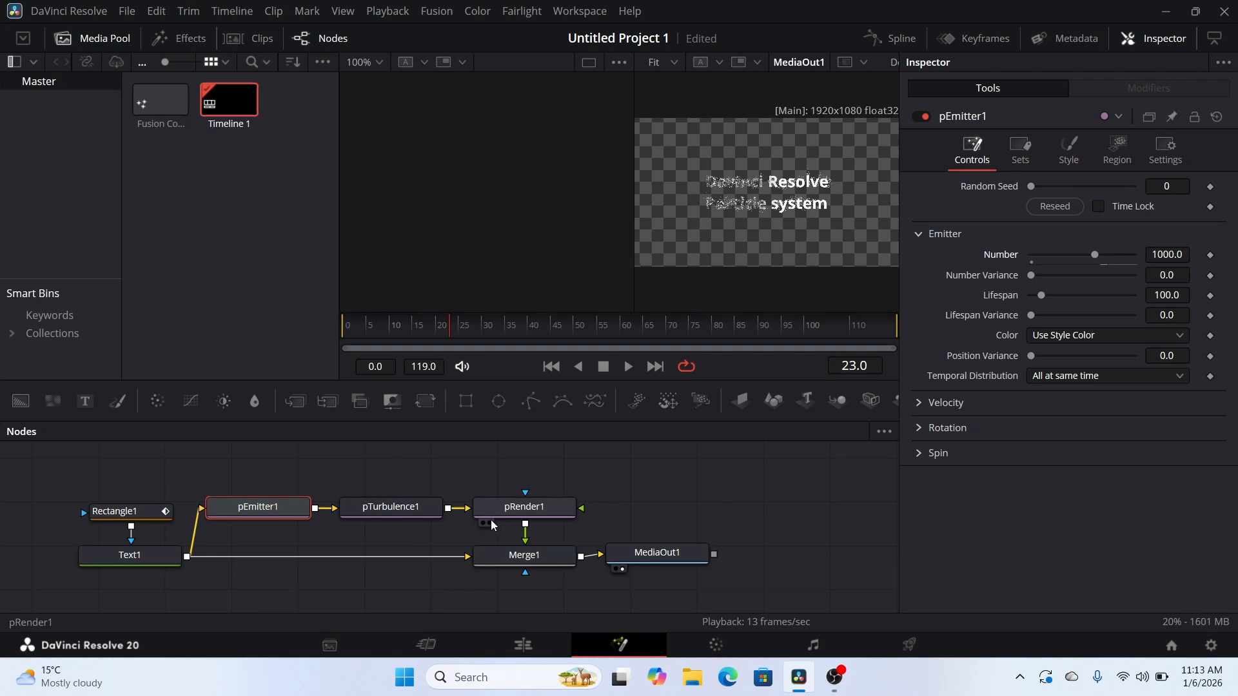
# Step: Set pTurbulence1's strength to 0.157 in X, 0.165 in Y and 0.205 in Z, and return to frame 0
pyautogui.click(376, 509)
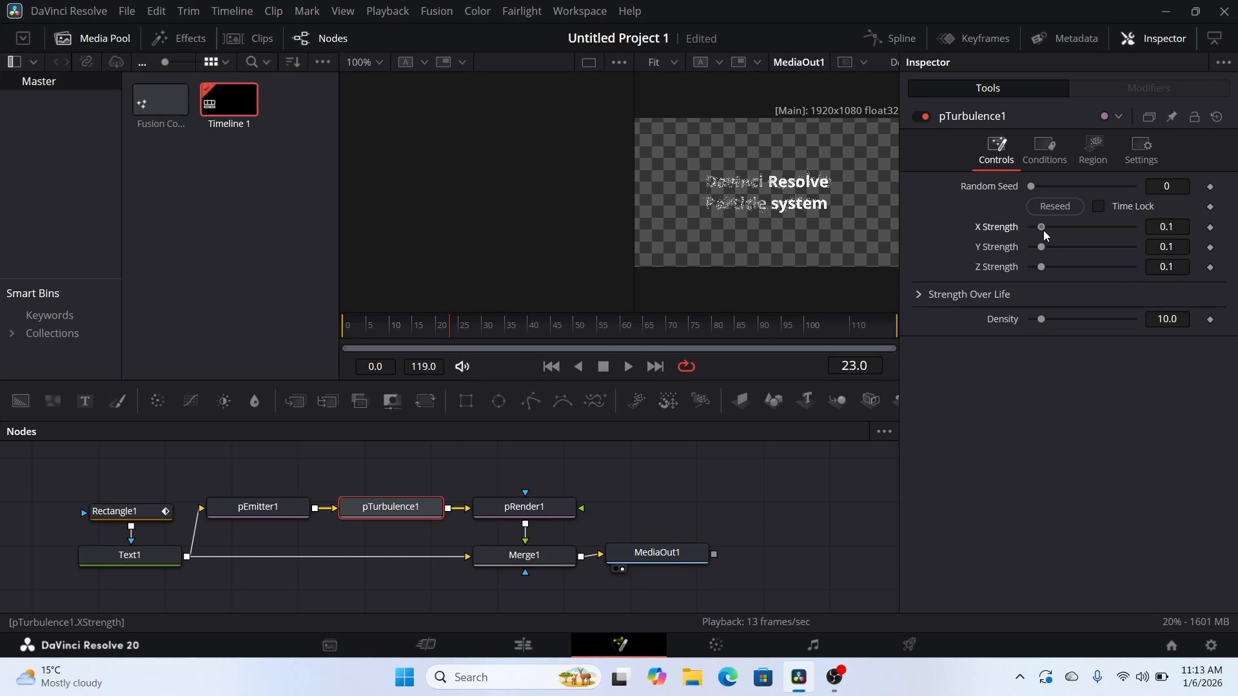
pyautogui.moveTo(1043, 229); pyautogui.dragTo(1051, 267)
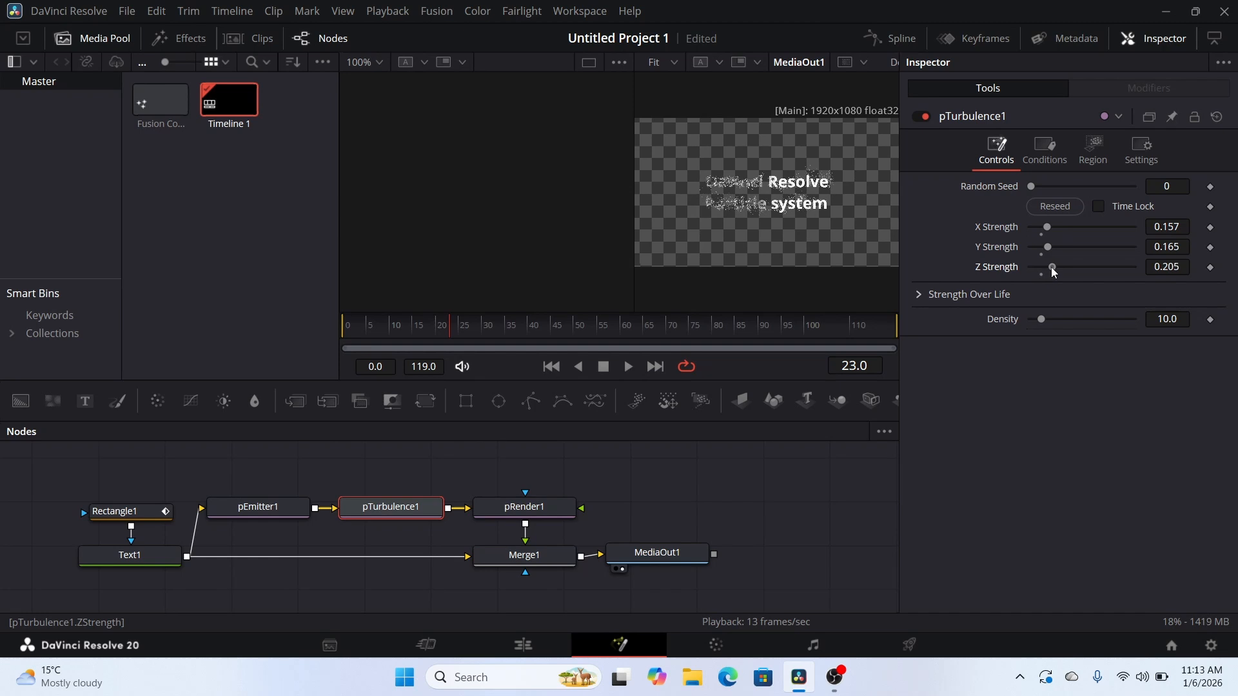
pyautogui.moveTo(451, 324); pyautogui.dragTo(343, 338)
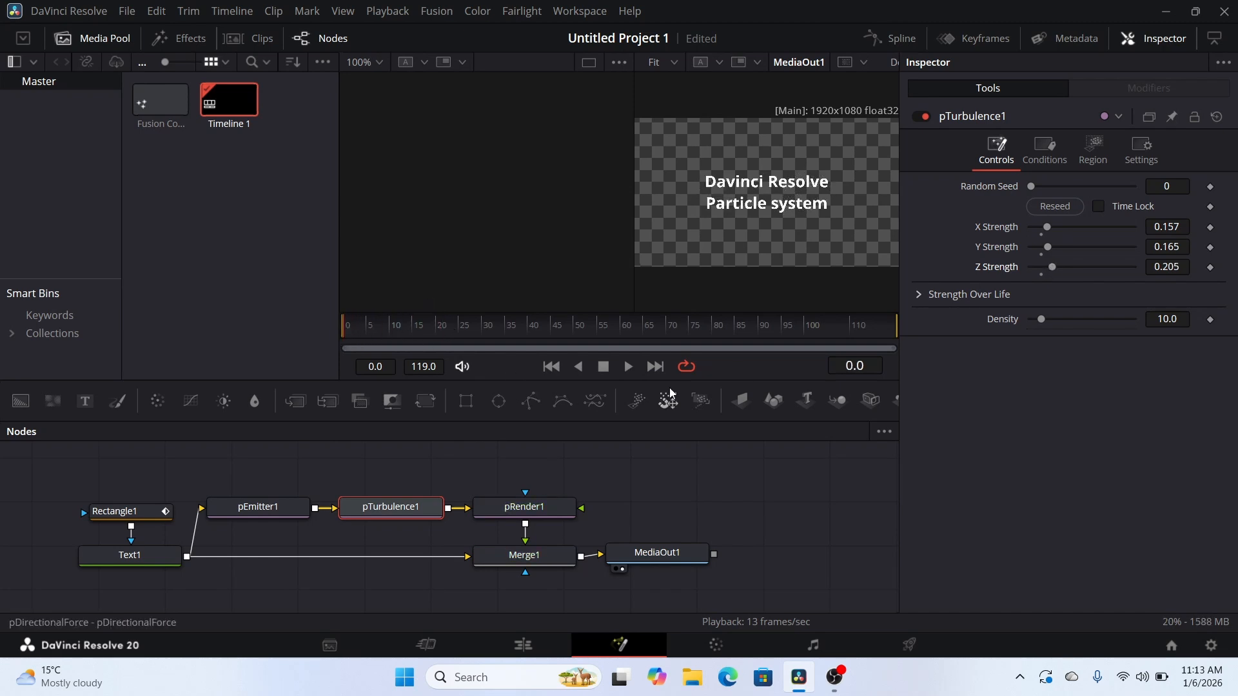
# Step: Turn off High Quality and Motion Blur for playback, and preview the particle animation before returning to frame 0
pyautogui.rightClick(714, 366)
pyautogui.click(745, 363)
pyautogui.rightClick(745, 363)
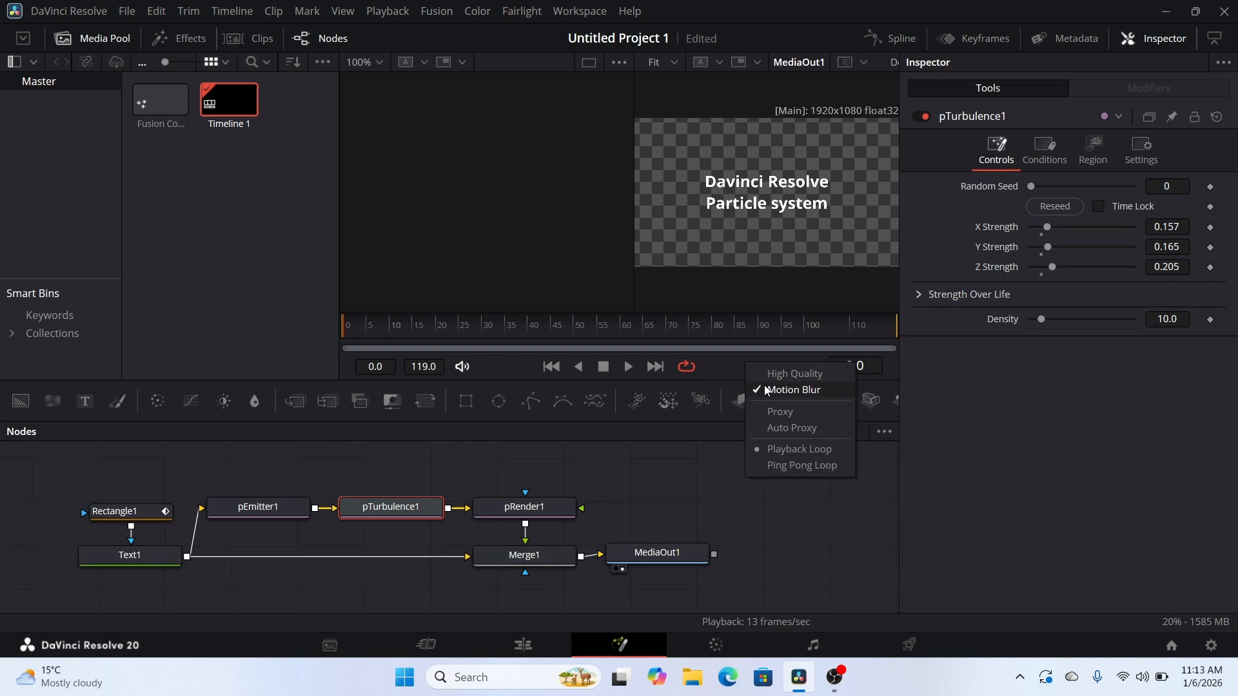
pyautogui.click(768, 390)
pyautogui.moveTo(365, 327); pyautogui.dragTo(335, 346)
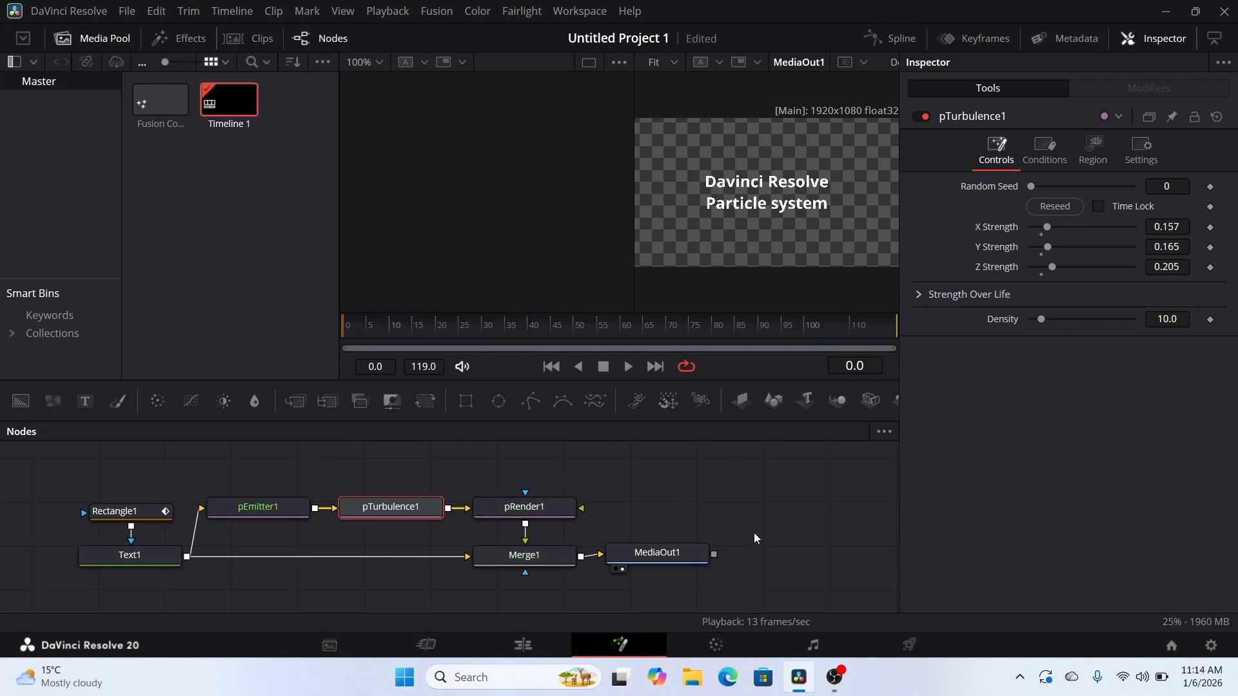
# Step: Move the whole node tree slightly down to free space above it, and deselect all nodes
pyautogui.moveTo(795, 576); pyautogui.dragTo(153, 493)
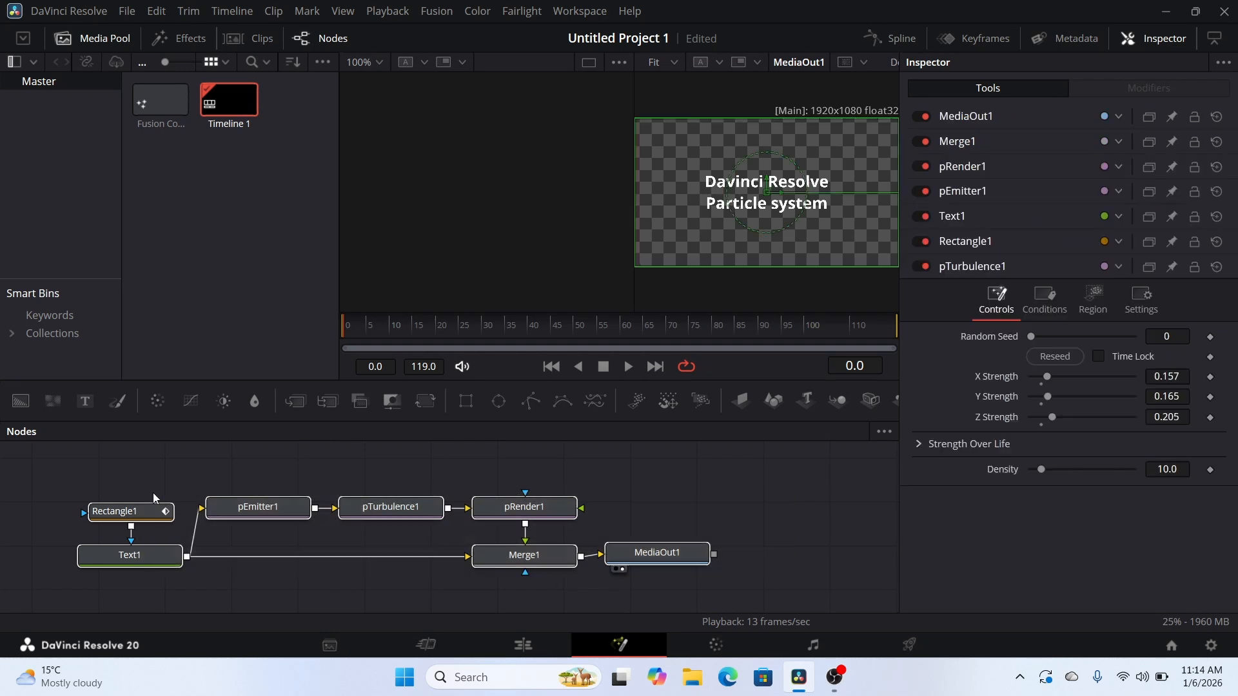
pyautogui.moveTo(392, 508); pyautogui.dragTo(388, 534)
pyautogui.click(216, 469)
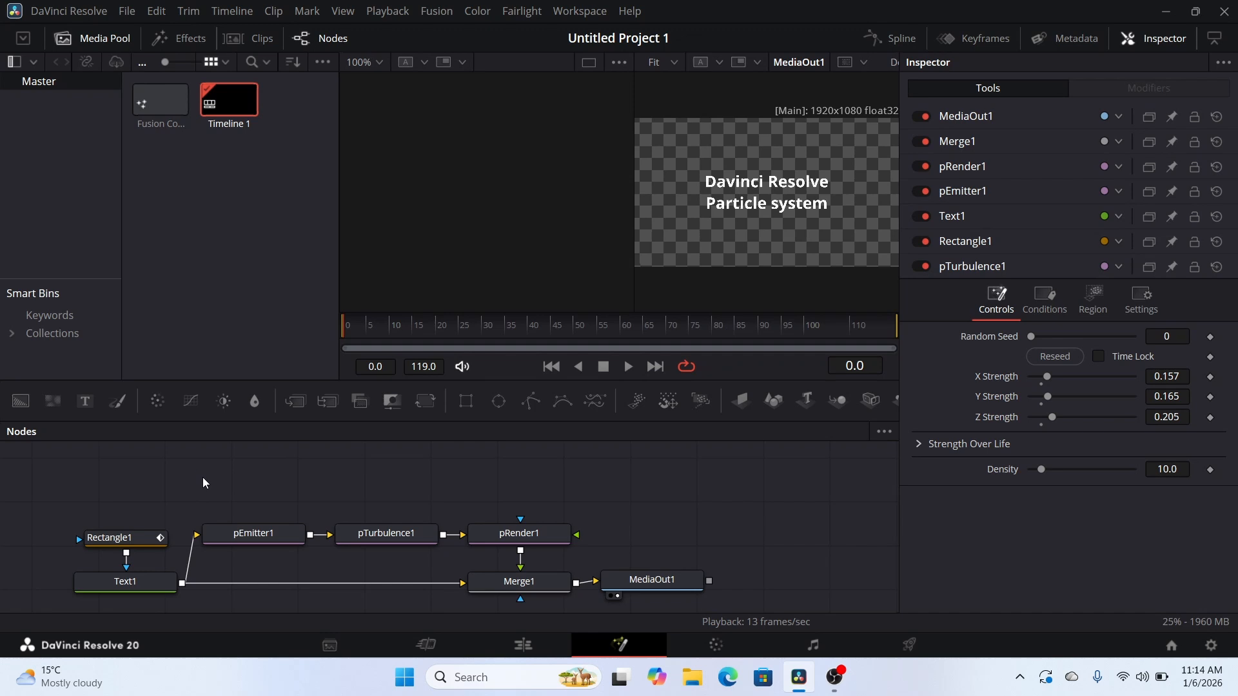
# Step: Add an unconnected Time Speed node in the empty area above pEmitter1
pyautogui.hotkey('shift', 'space')
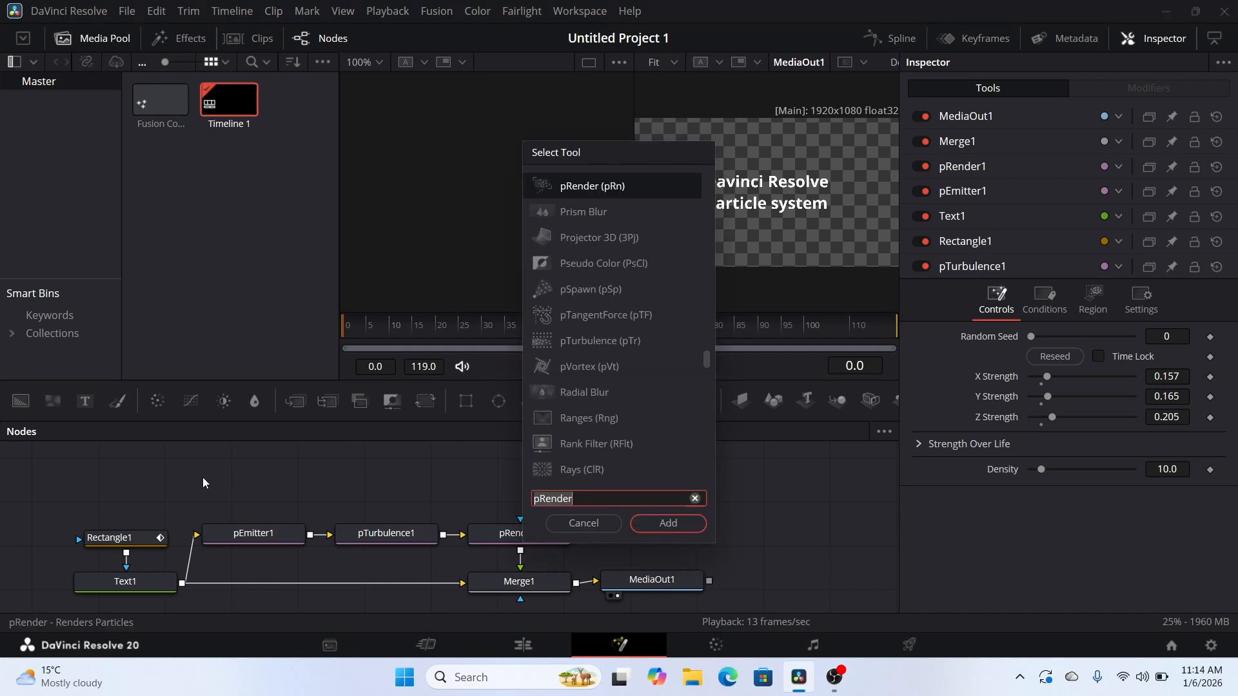
pyautogui.write('time')
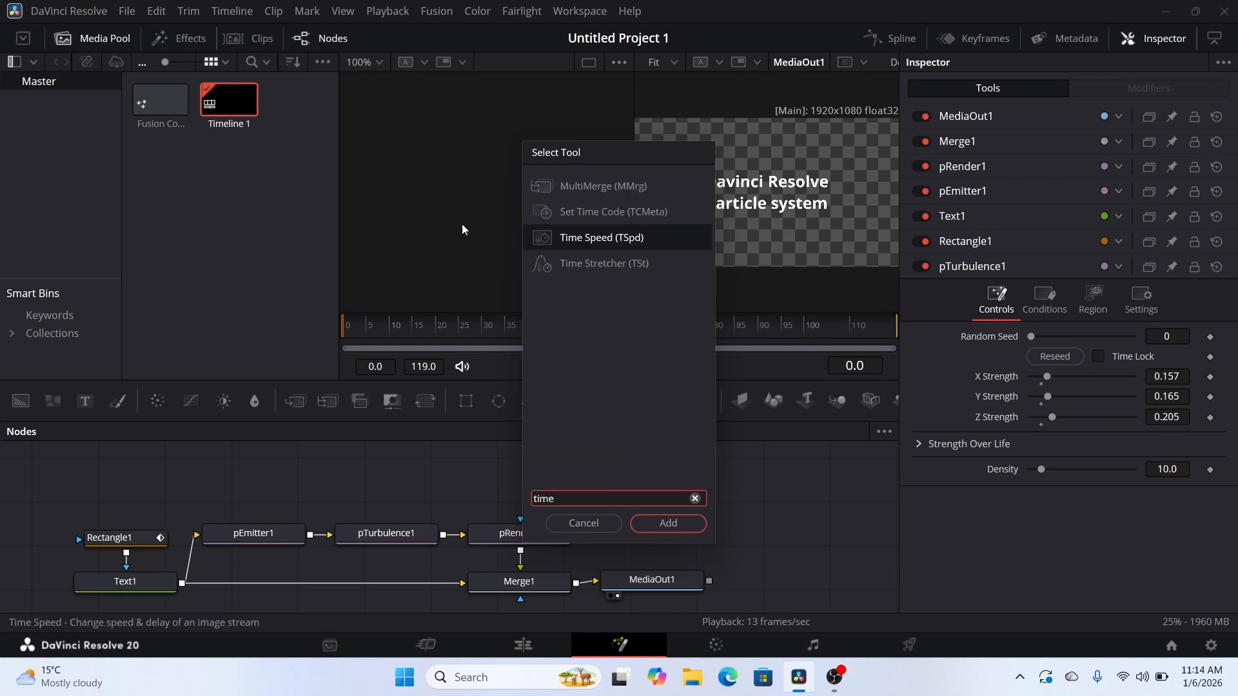
pyautogui.click(585, 240)
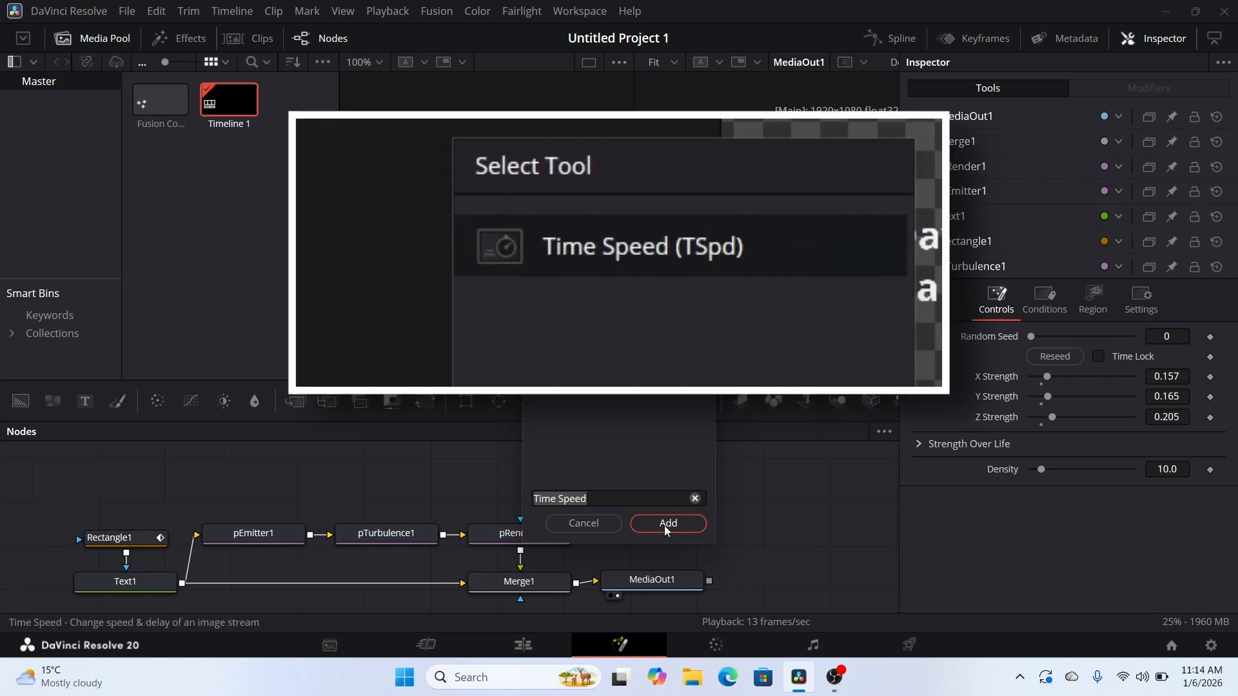
pyautogui.click(664, 524)
pyautogui.moveTo(180, 481); pyautogui.dragTo(232, 483)
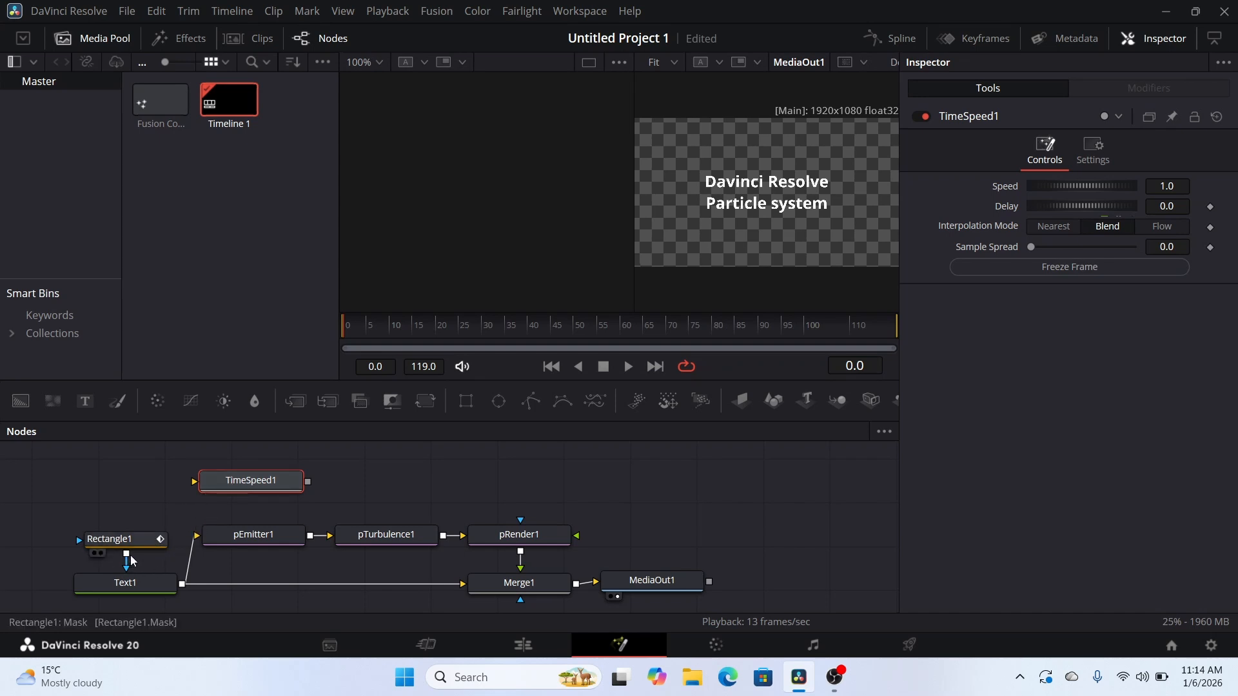
# Step: Connect Rectangle1's output to TimeSpeed1 and show TimeSpeed1 in both viewers
pyautogui.moveTo(127, 559); pyautogui.dragTo(428, 254)
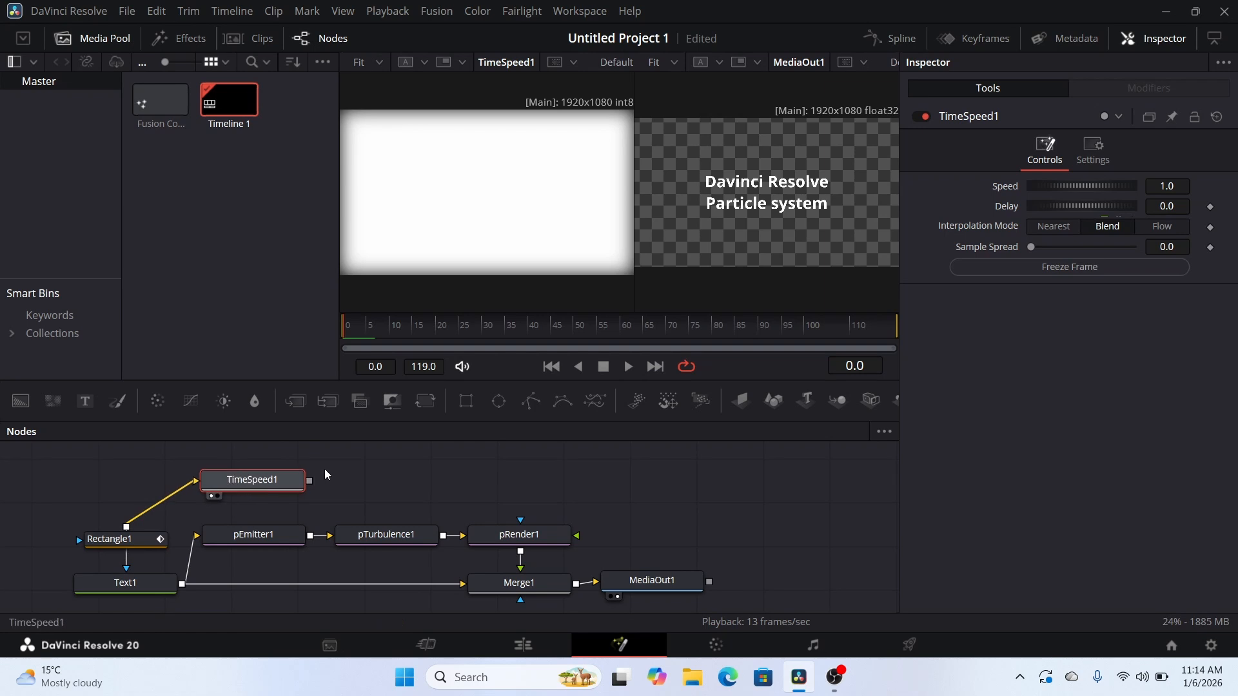
pyautogui.moveTo(764, 208); pyautogui.dragTo(764, 208)
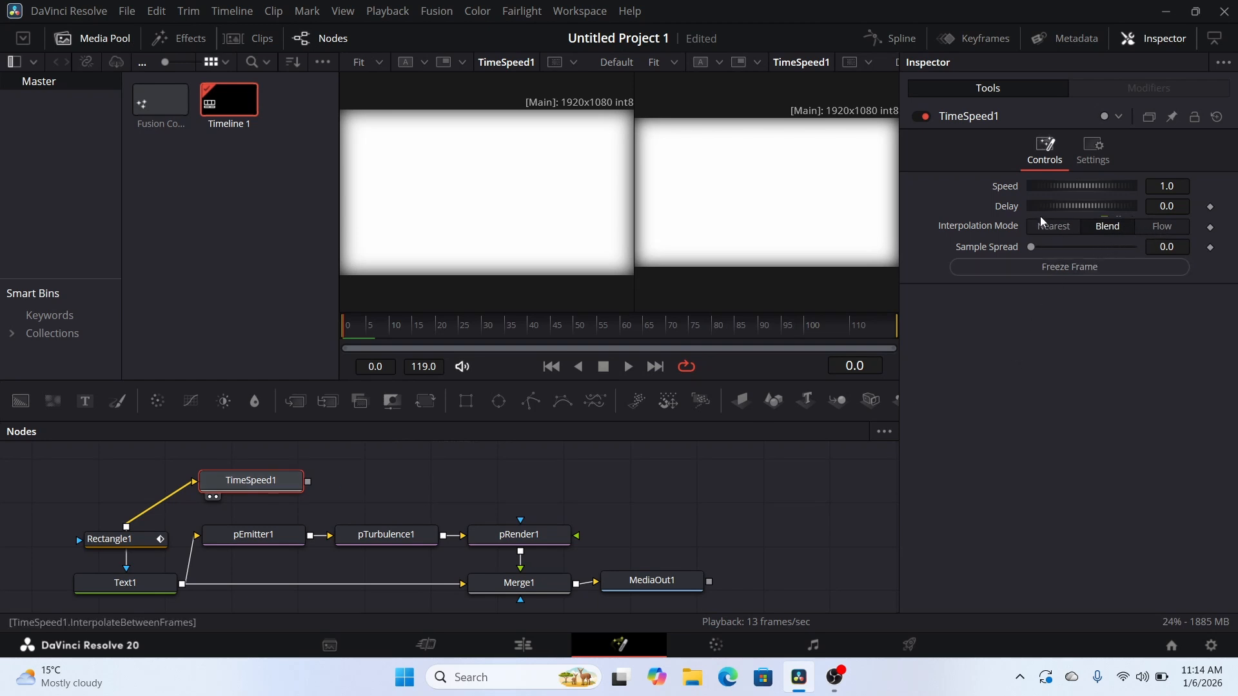
# Step: Set TimeSpeed1's Delay to 7
pyautogui.click(1168, 206)
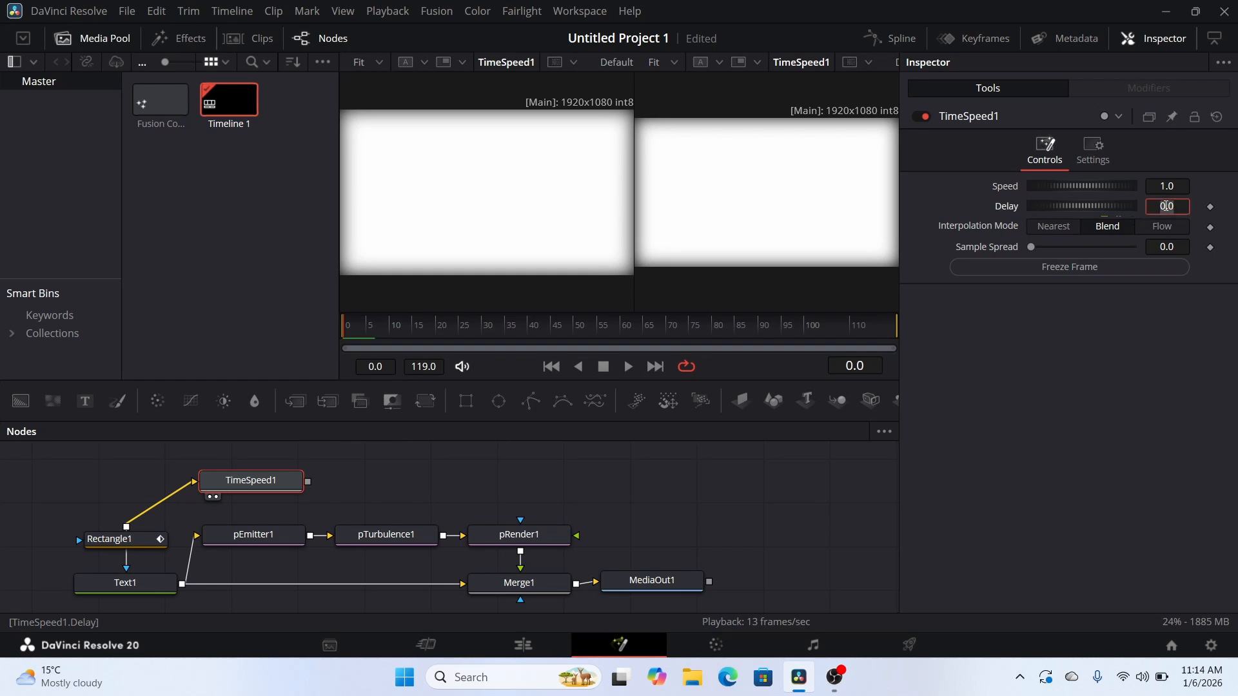
pyautogui.write('7')
pyautogui.press('Return')
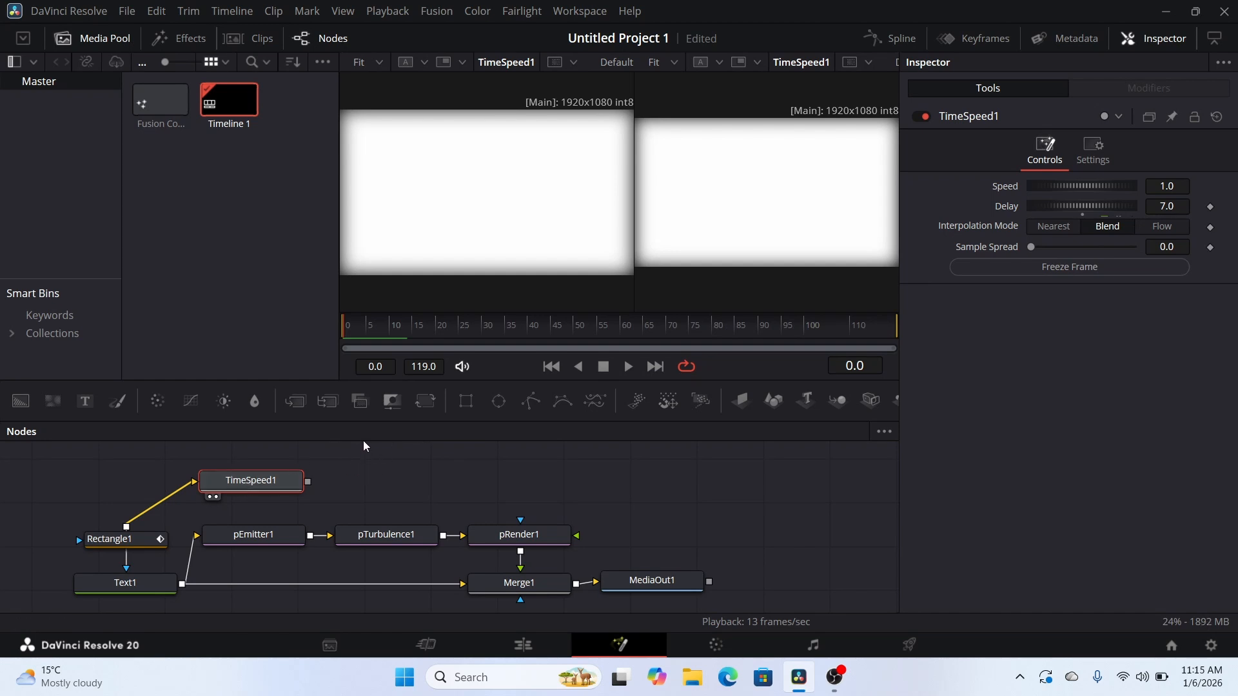
# Step: Add a Channel Booleans node after TimeSpeed1, with TimeSpeed1 as its background and Rectangle1 as its foreground
pyautogui.click(361, 401)
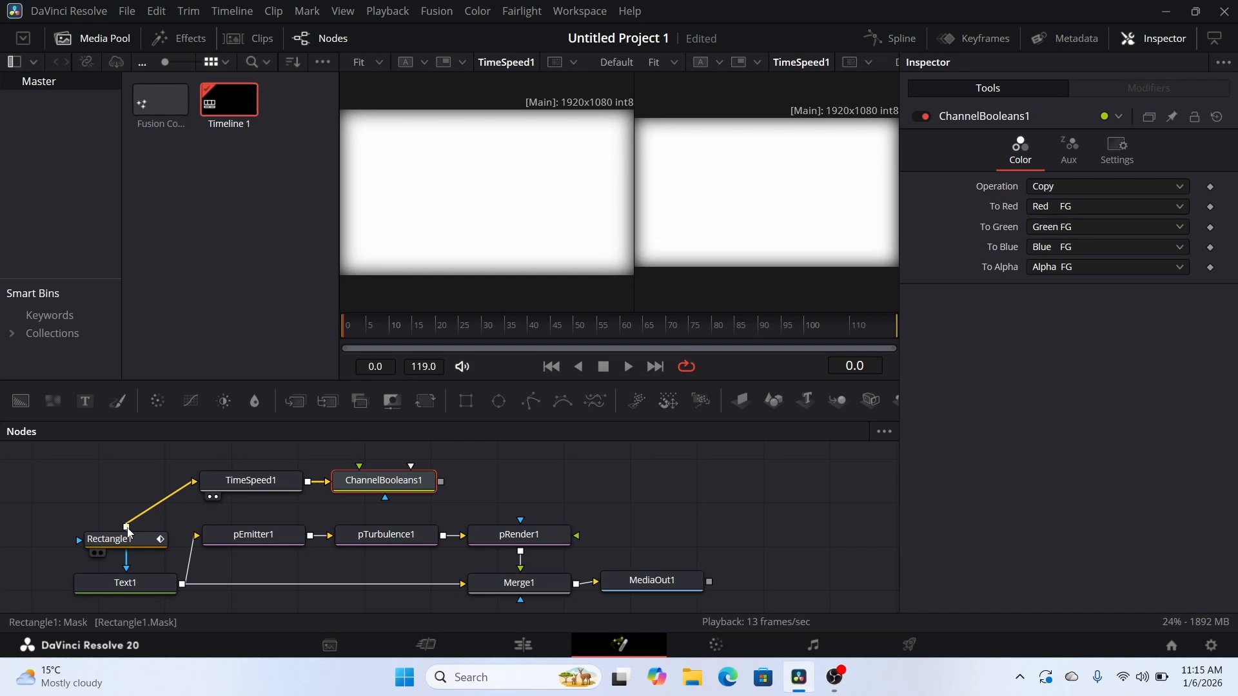
pyautogui.moveTo(128, 527); pyautogui.dragTo(399, 489)
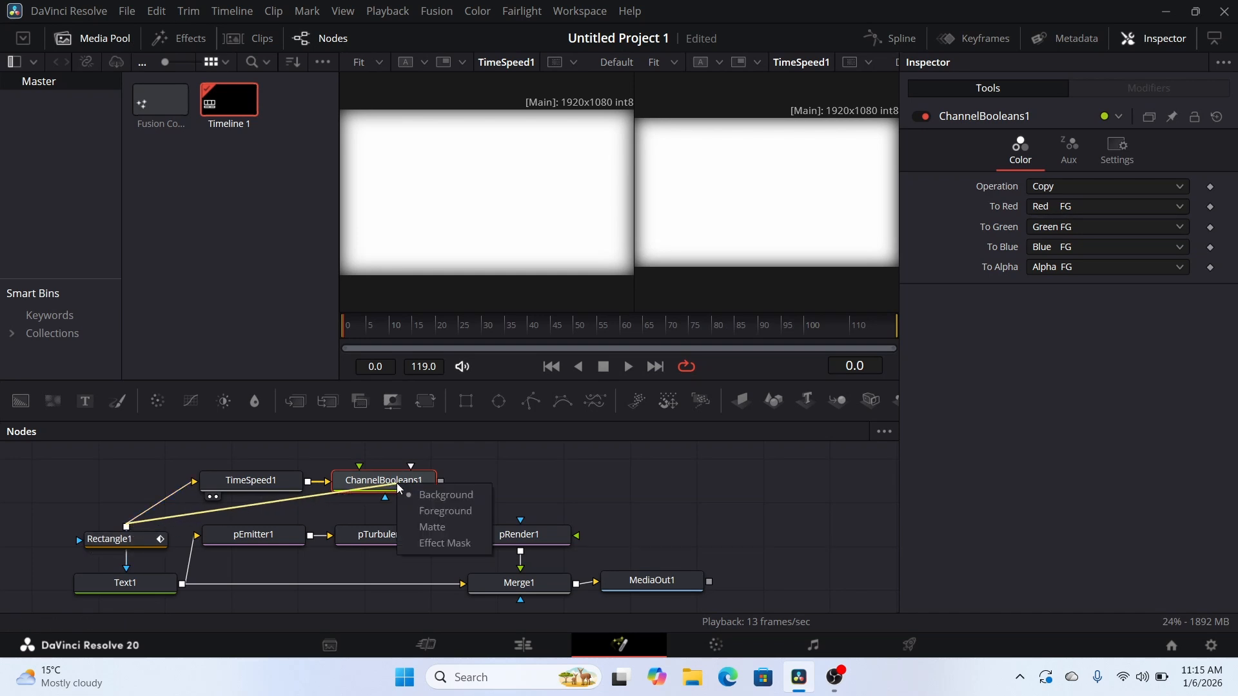
pyautogui.click(445, 511)
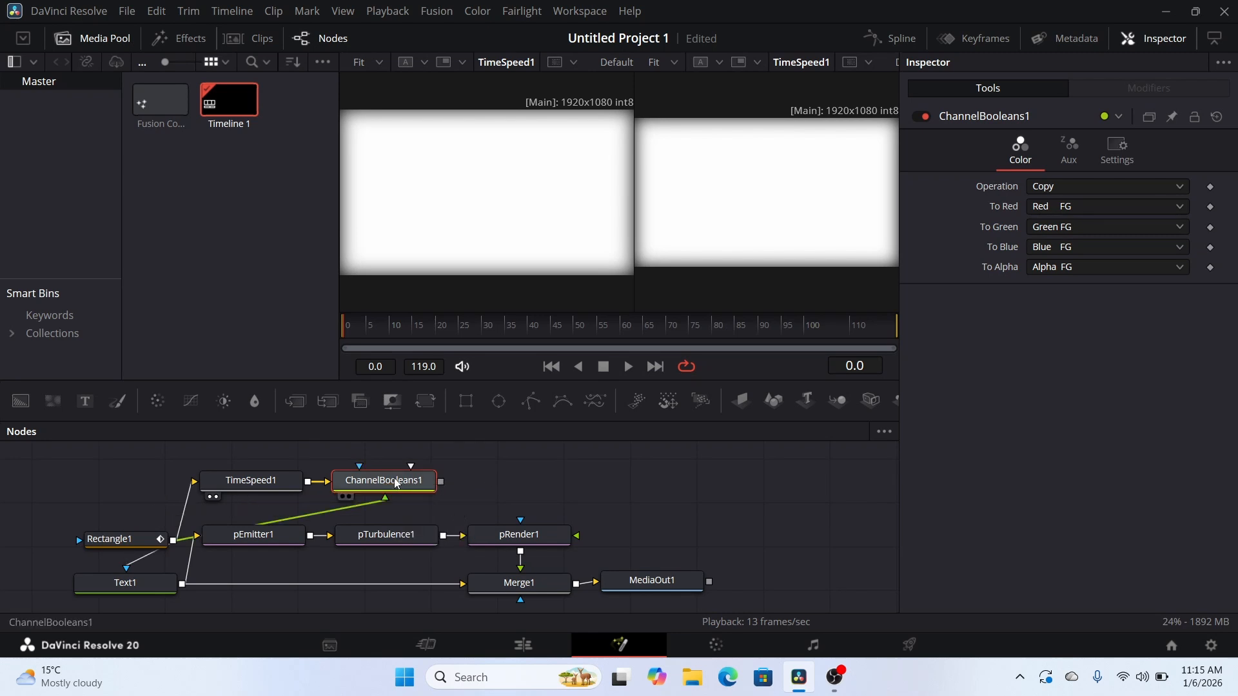
pyautogui.moveTo(407, 485); pyautogui.dragTo(456, 456)
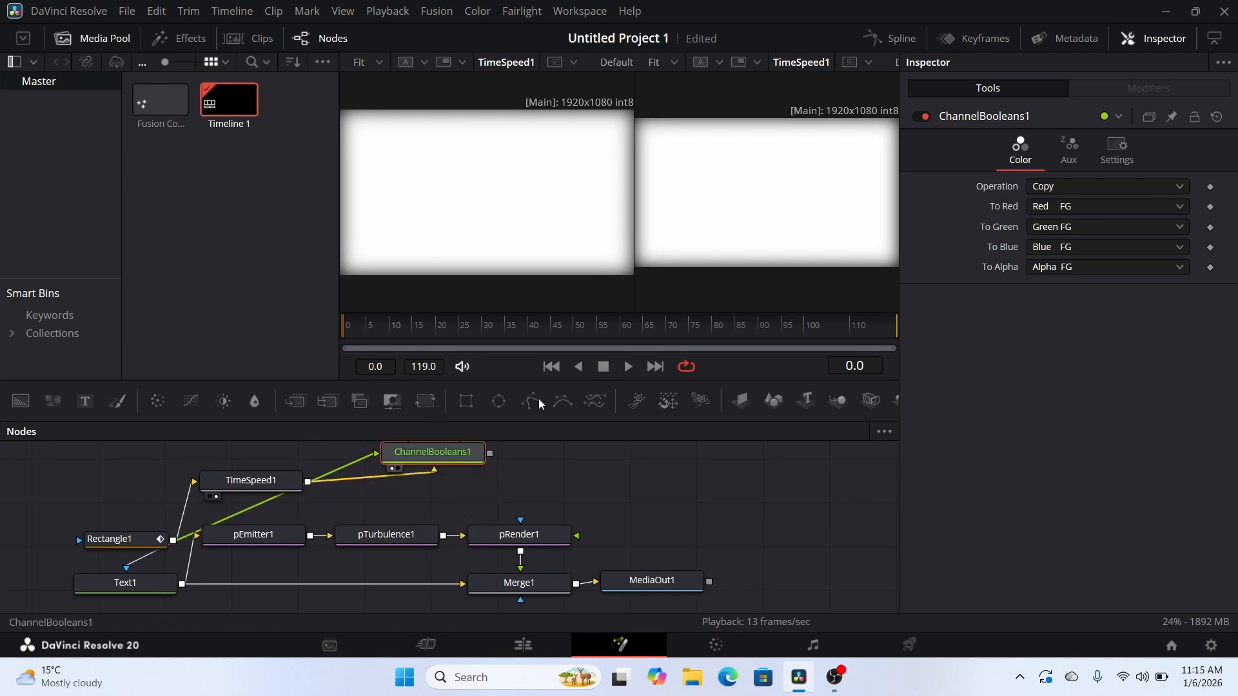
pyautogui.hotkey('ctrl', 'z')
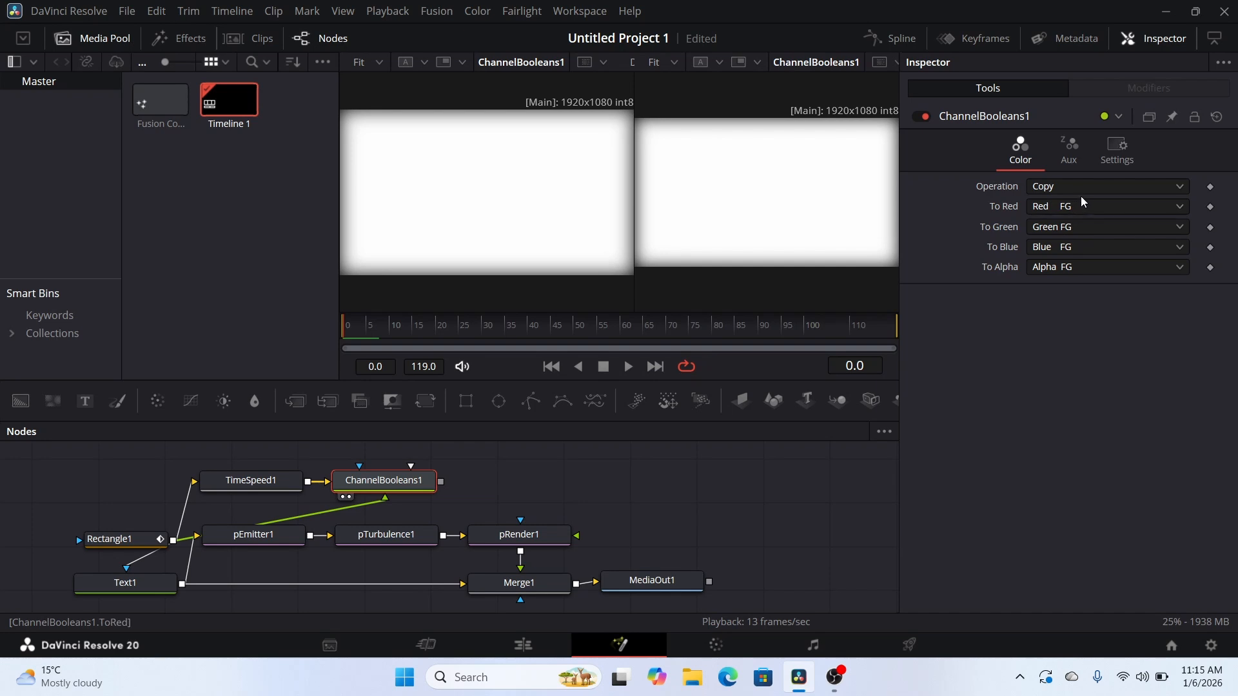
# Step: Set ChannelBooleans1's Operation to Subtract and scrub the timeline to preview the resulting mask
pyautogui.click(1152, 186)
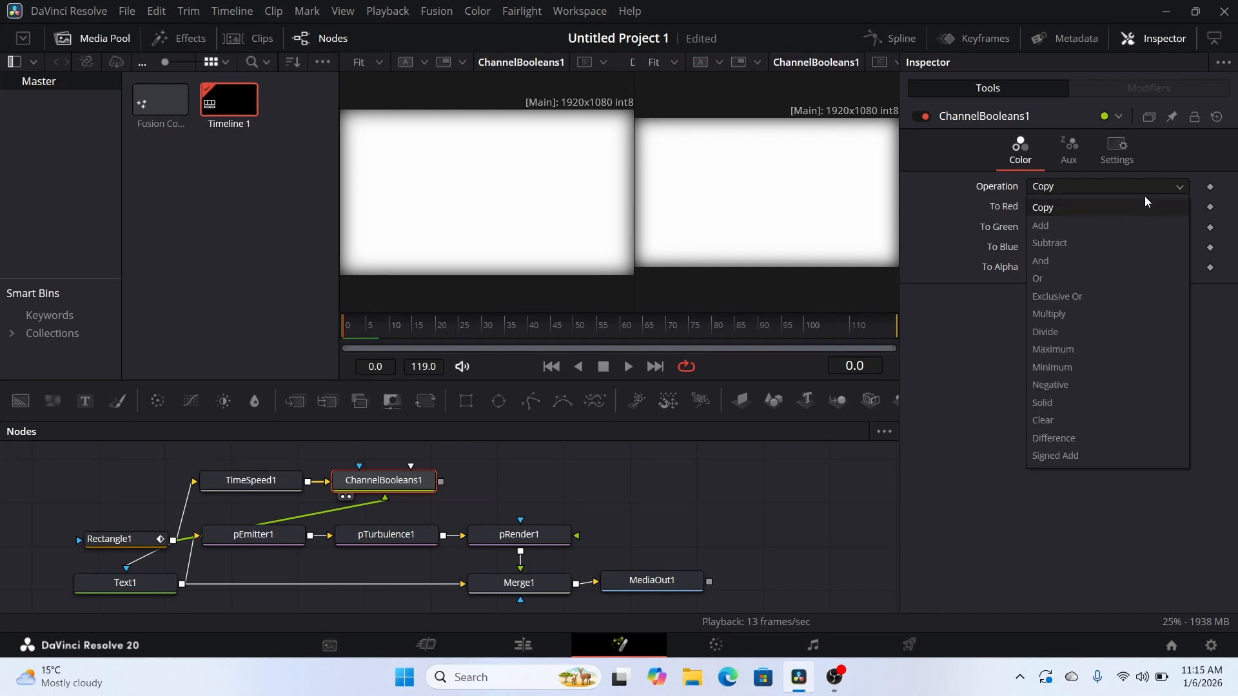
pyautogui.click(1113, 244)
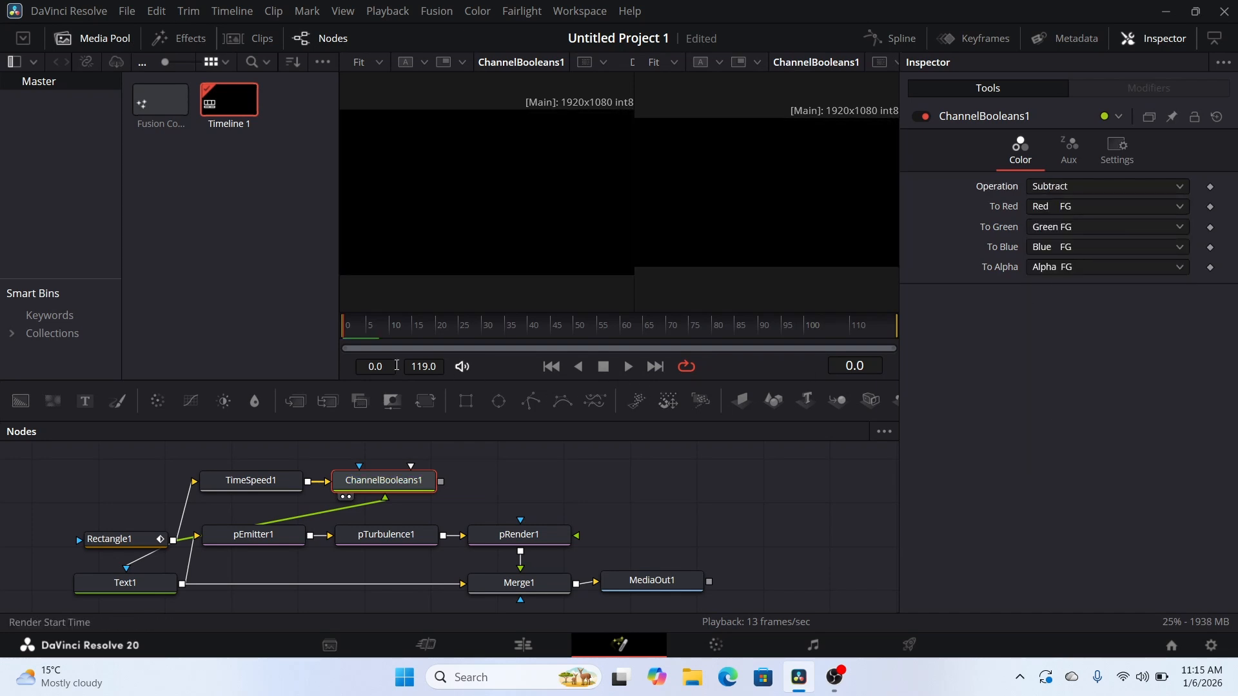
pyautogui.moveTo(400, 327); pyautogui.dragTo(351, 335)
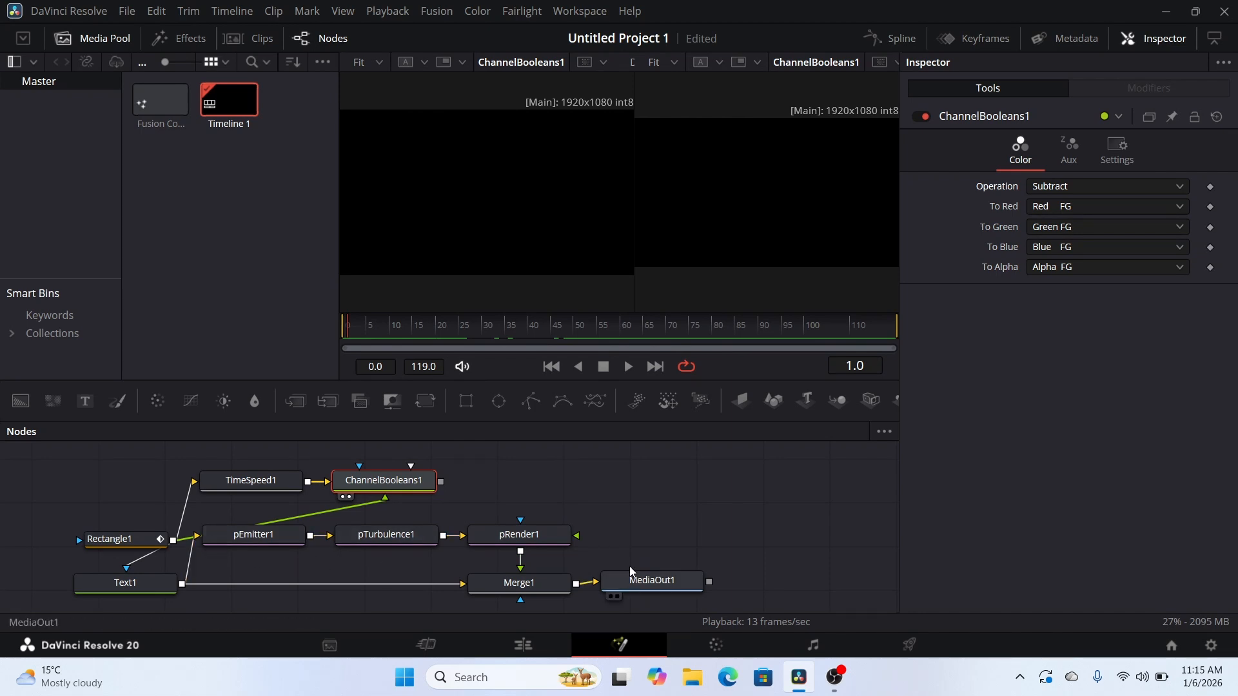
# Step: Shift pEmitter1, pTurbulence1 and pRender1 farther along the flow, and lower Text1 to widen its gap below Rectangle1
pyautogui.moveTo(625, 558); pyautogui.dragTo(446, 532)
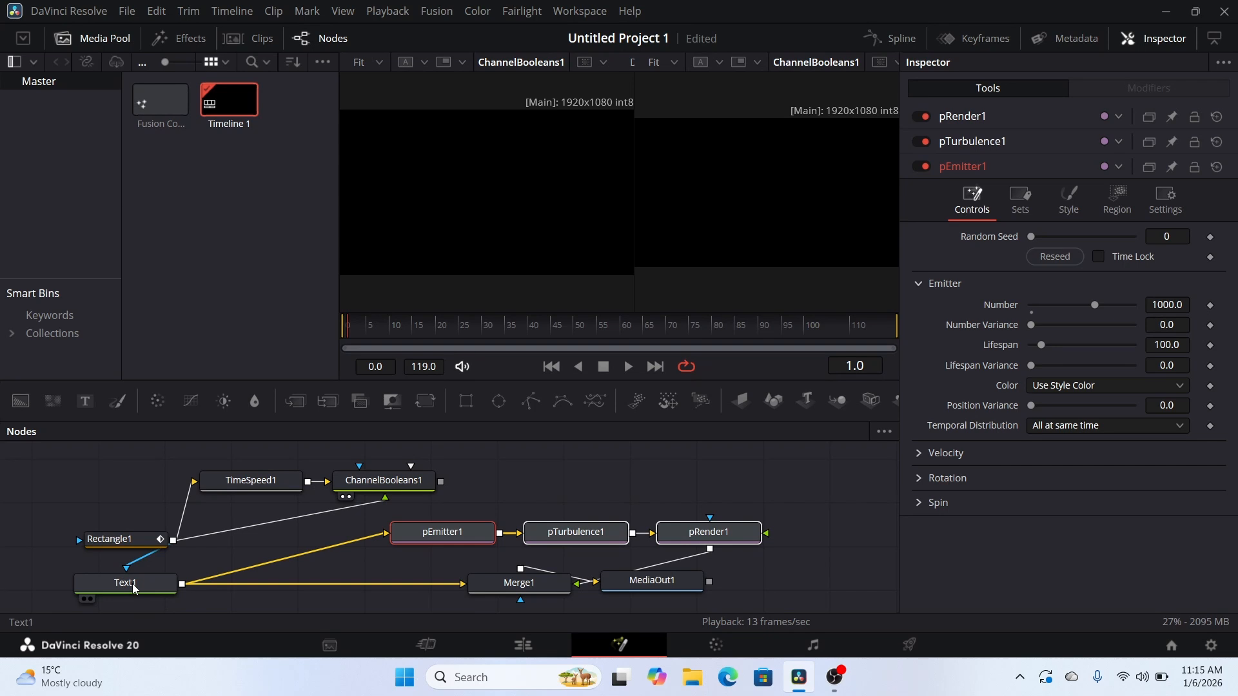
pyautogui.moveTo(132, 583); pyautogui.dragTo(129, 592)
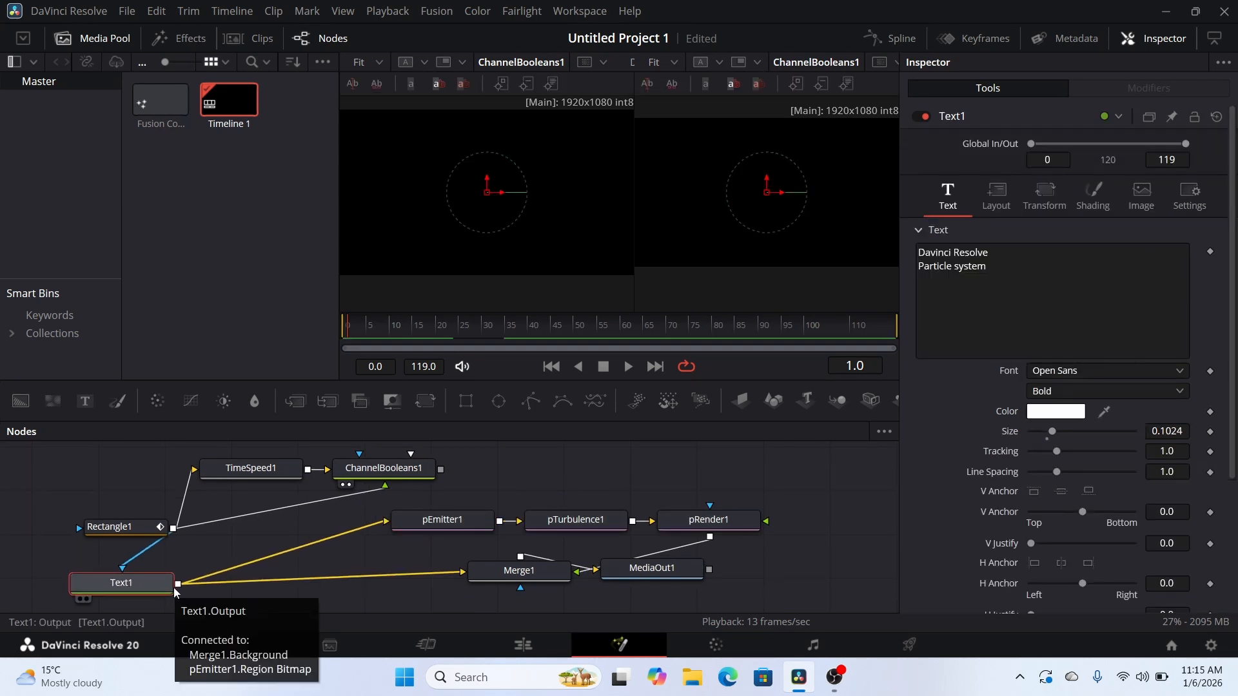
pyautogui.click(210, 545)
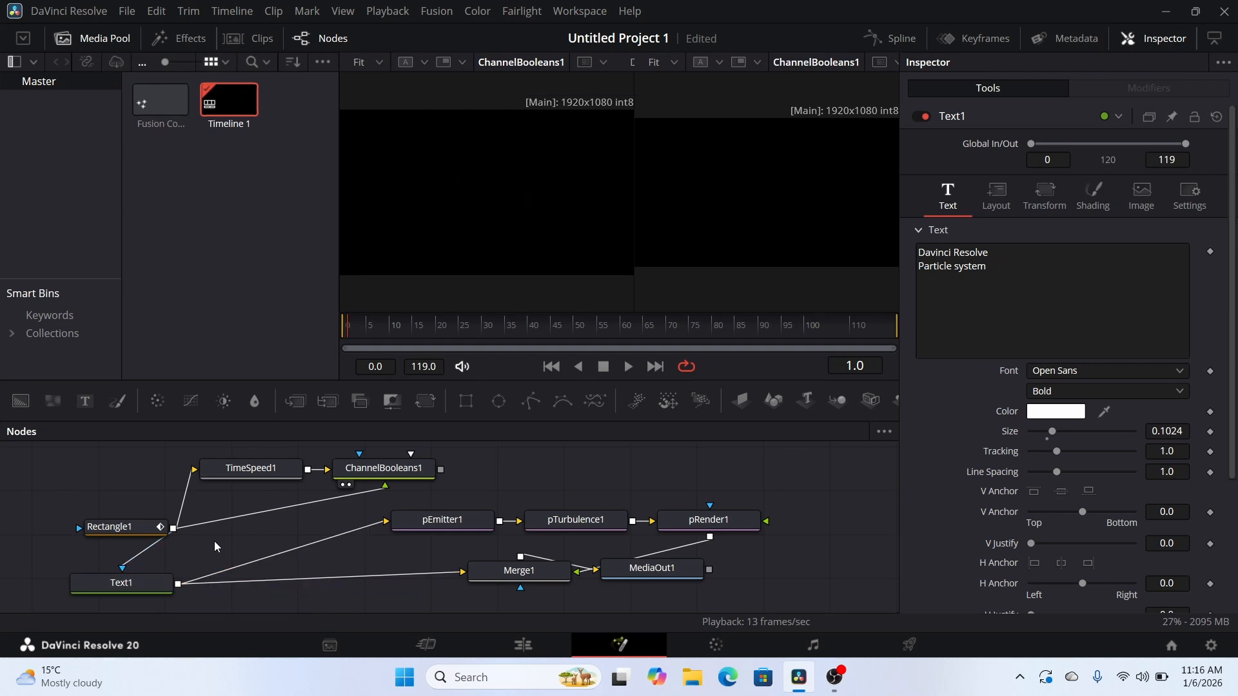
# Step: Paste an instance of Text1 beside Rectangle1 and connect ChannelBooleans1's output to it as its effect mask
pyautogui.hotkey('ctrl', 'shift', 'v')
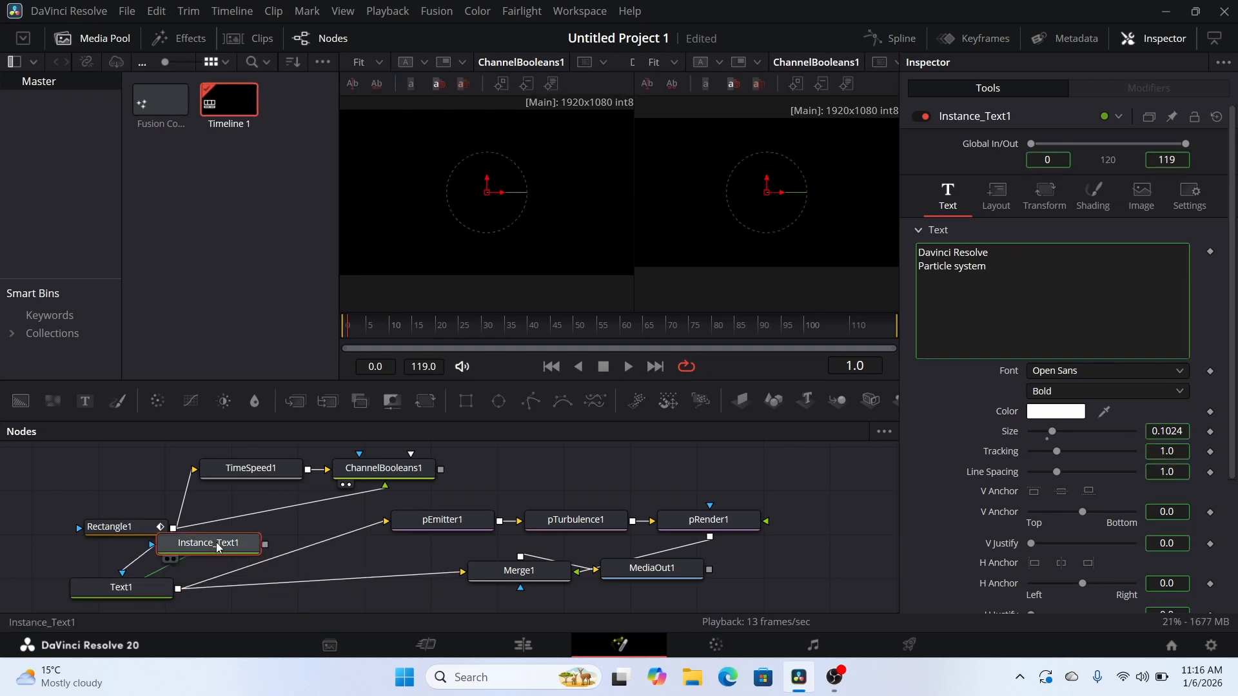
pyautogui.moveTo(224, 548); pyautogui.dragTo(234, 543)
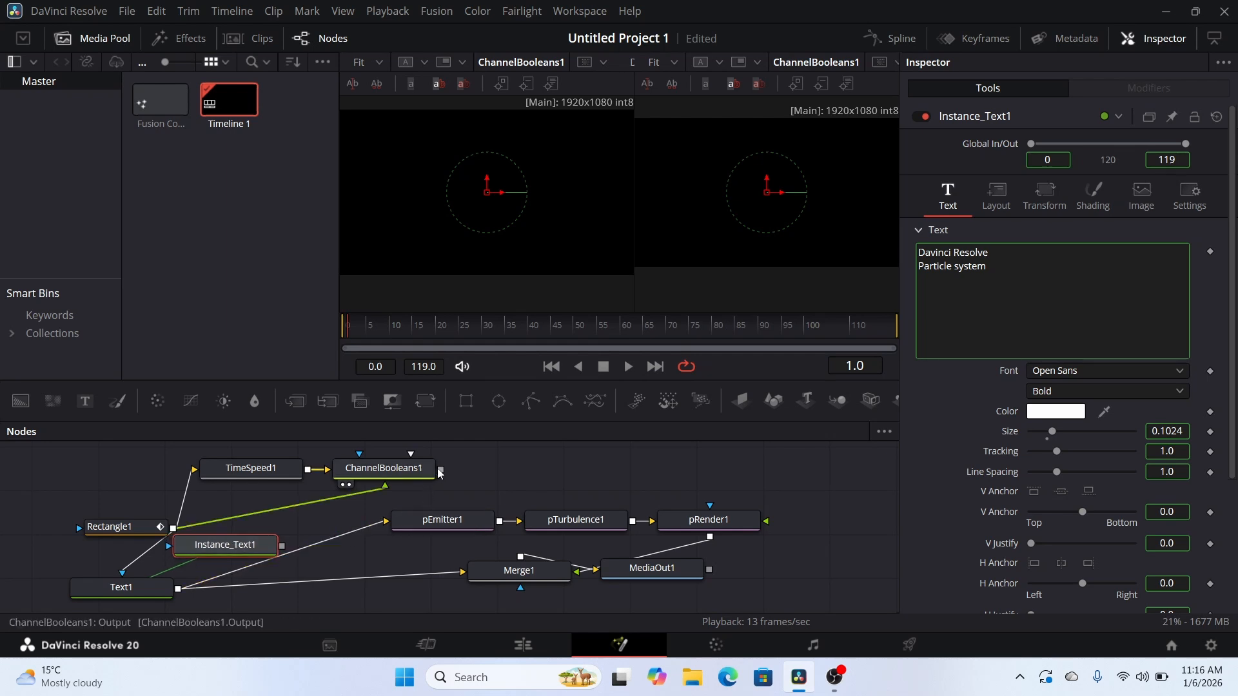
pyautogui.moveTo(408, 494); pyautogui.dragTo(225, 548)
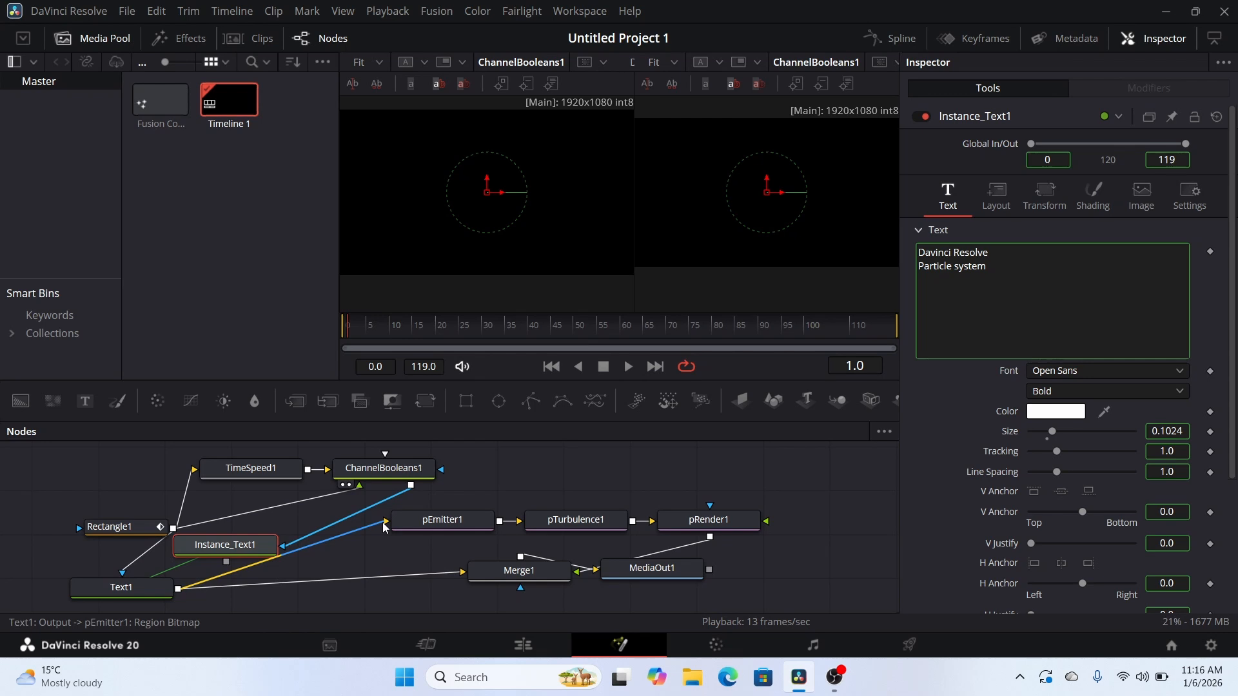
# Step: Feed pEmitter1's region bitmap from Instance_Text1 instead of Text1, then move MediaOut1 farther along the flow and show it in the second viewer
pyautogui.moveTo(383, 522); pyautogui.dragTo(370, 551)
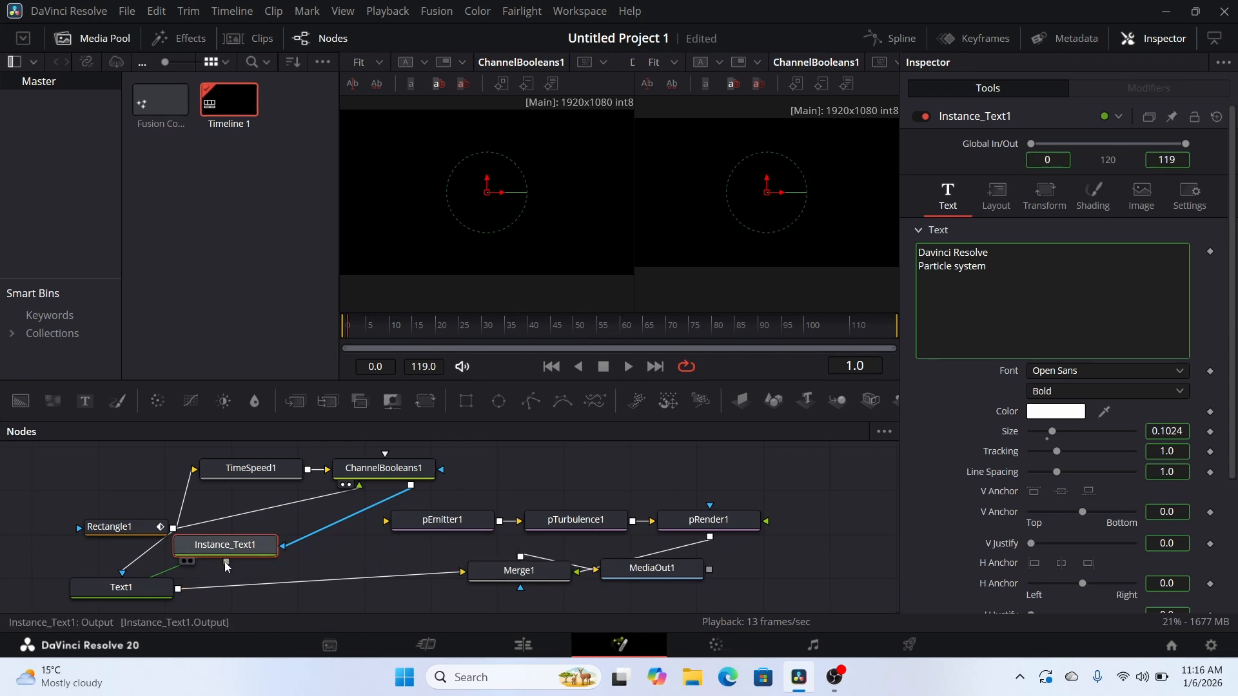
pyautogui.moveTo(226, 563); pyautogui.dragTo(407, 521)
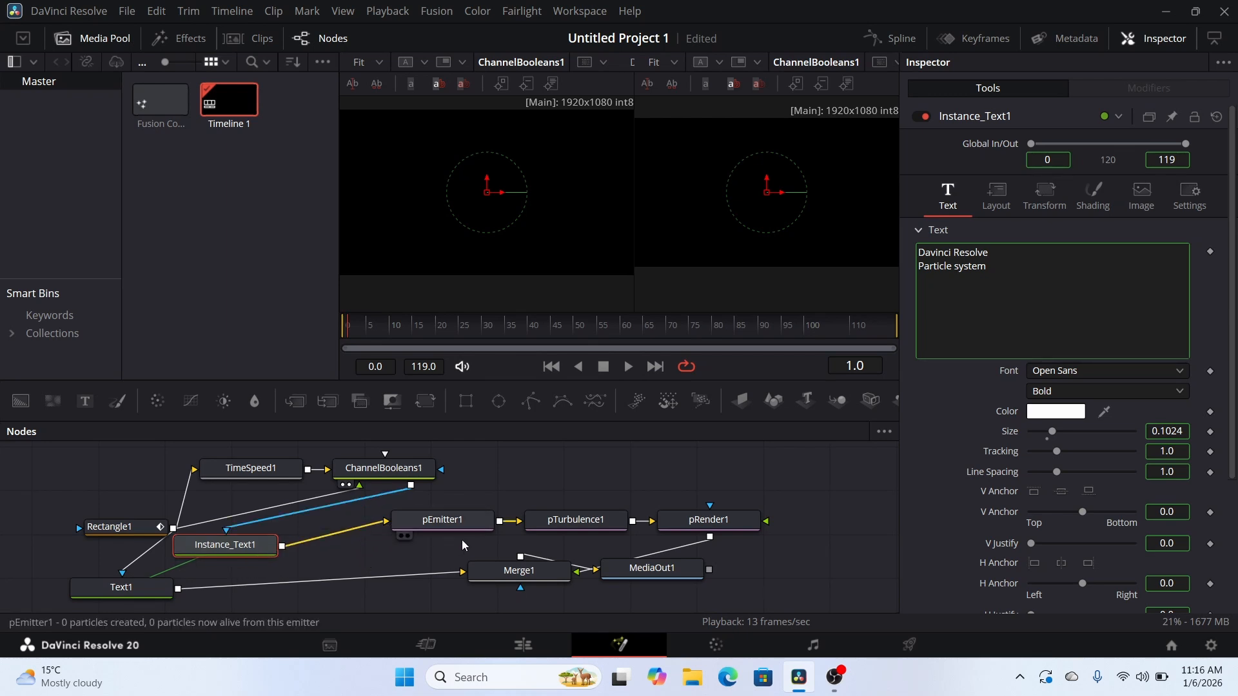
pyautogui.moveTo(671, 574); pyautogui.dragTo(815, 580)
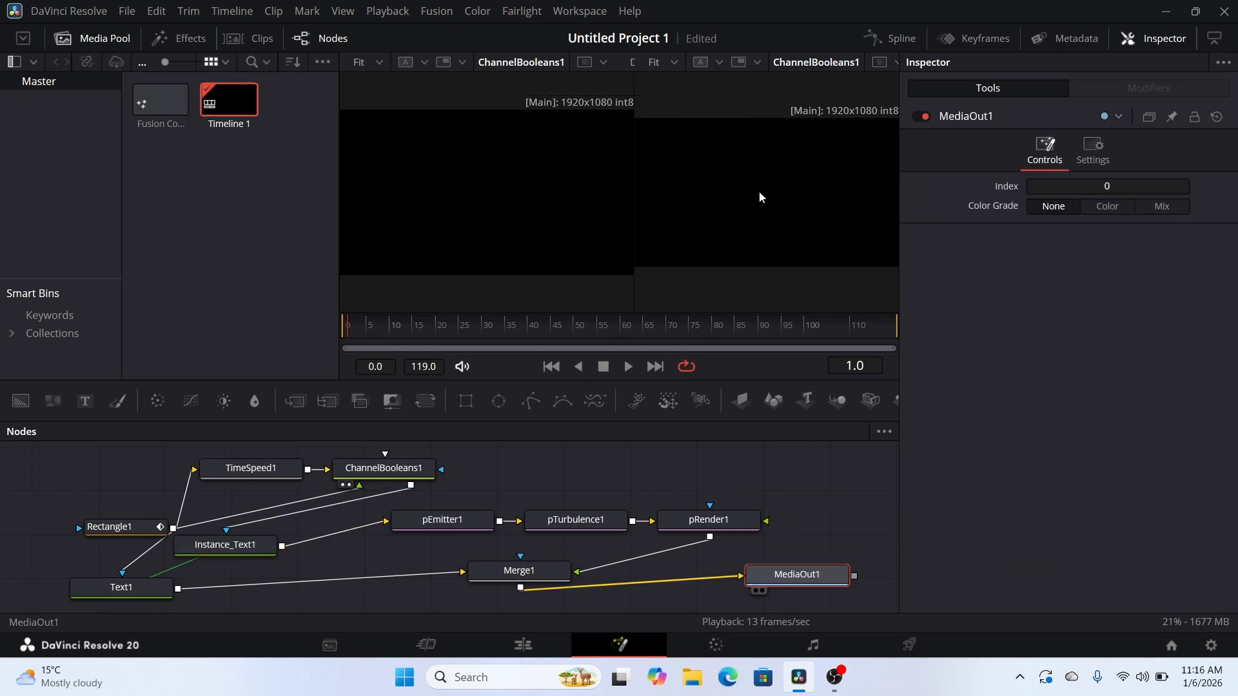
pyautogui.press('2')
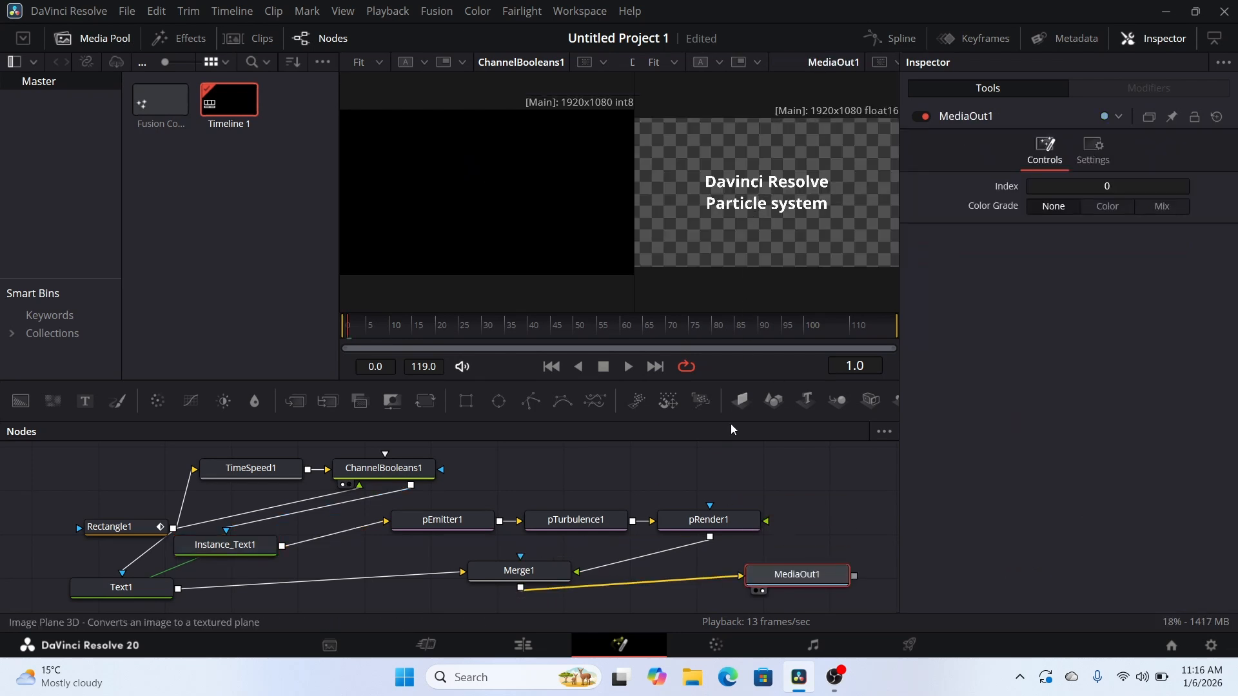
# Step: Set pEmitter1's particle style to Blob with a Size of 0.1969 and scrub the timeline to preview the particles
pyautogui.click(436, 522)
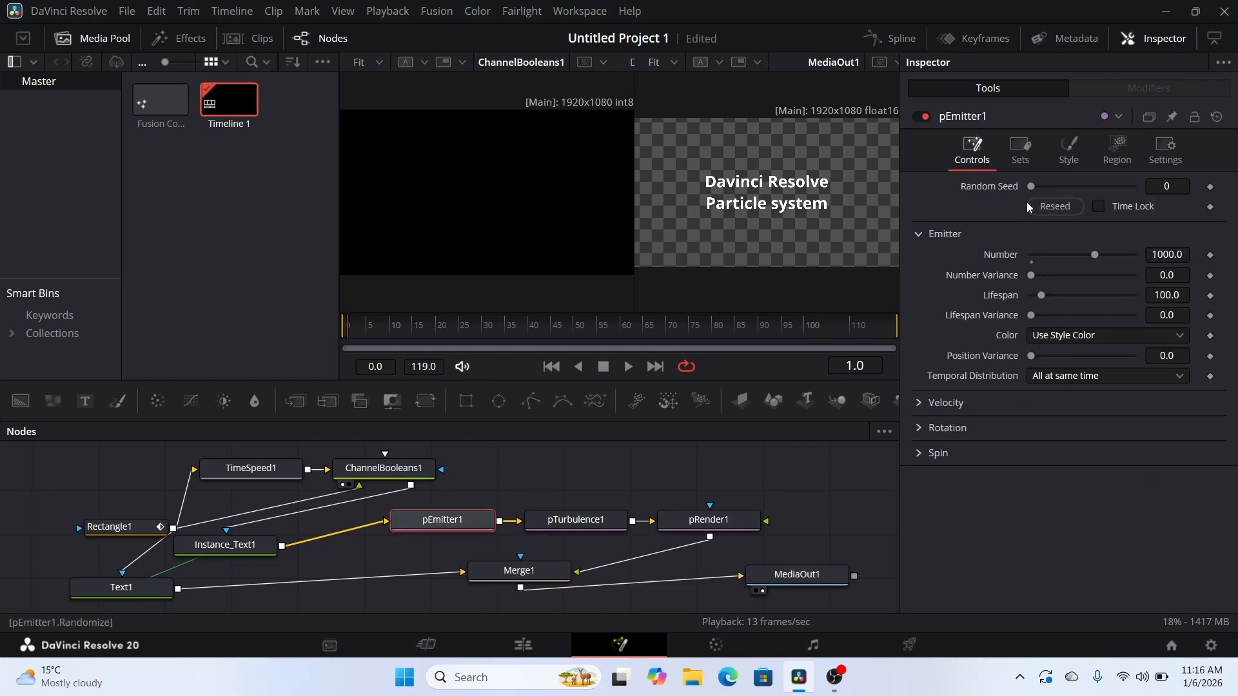
pyautogui.click(1068, 157)
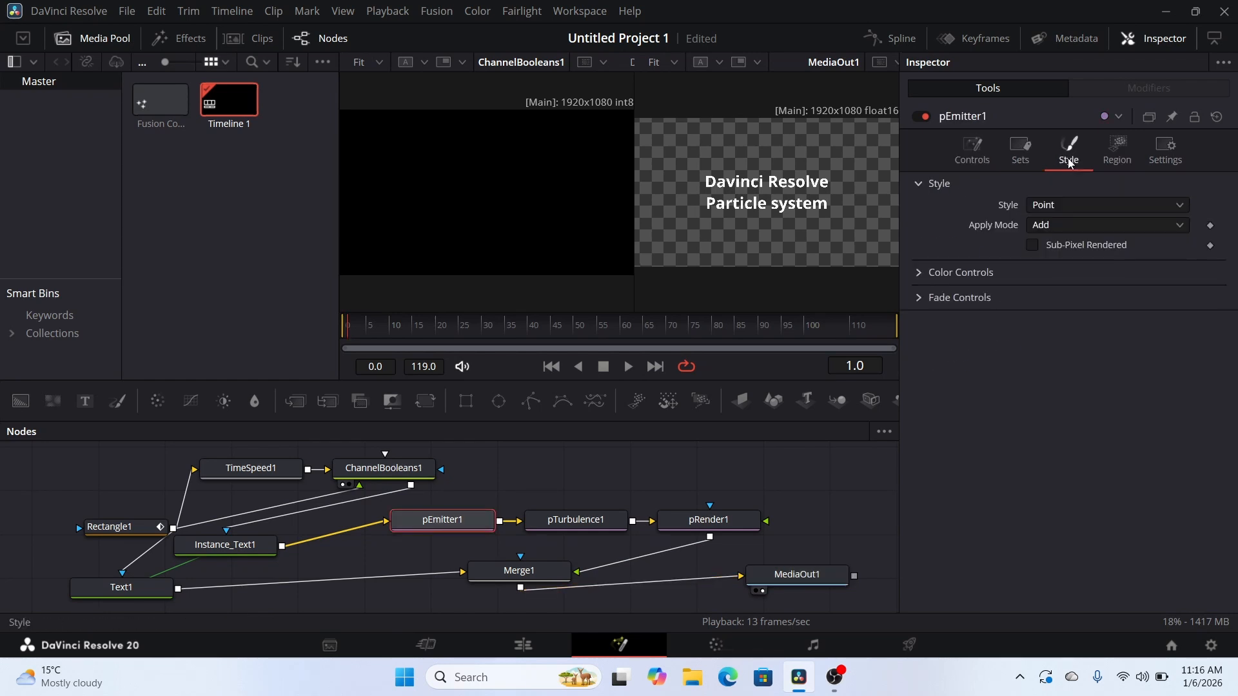
pyautogui.click(1116, 204)
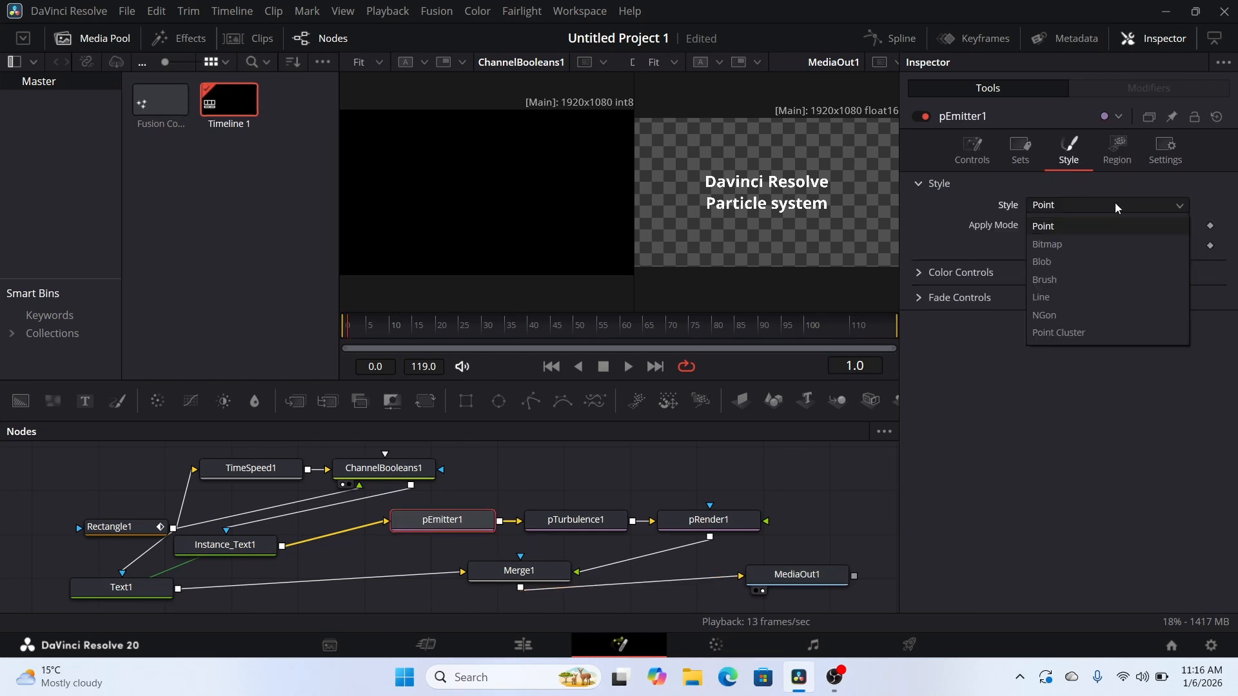
pyautogui.press('Escape')
pyautogui.click(1088, 262)
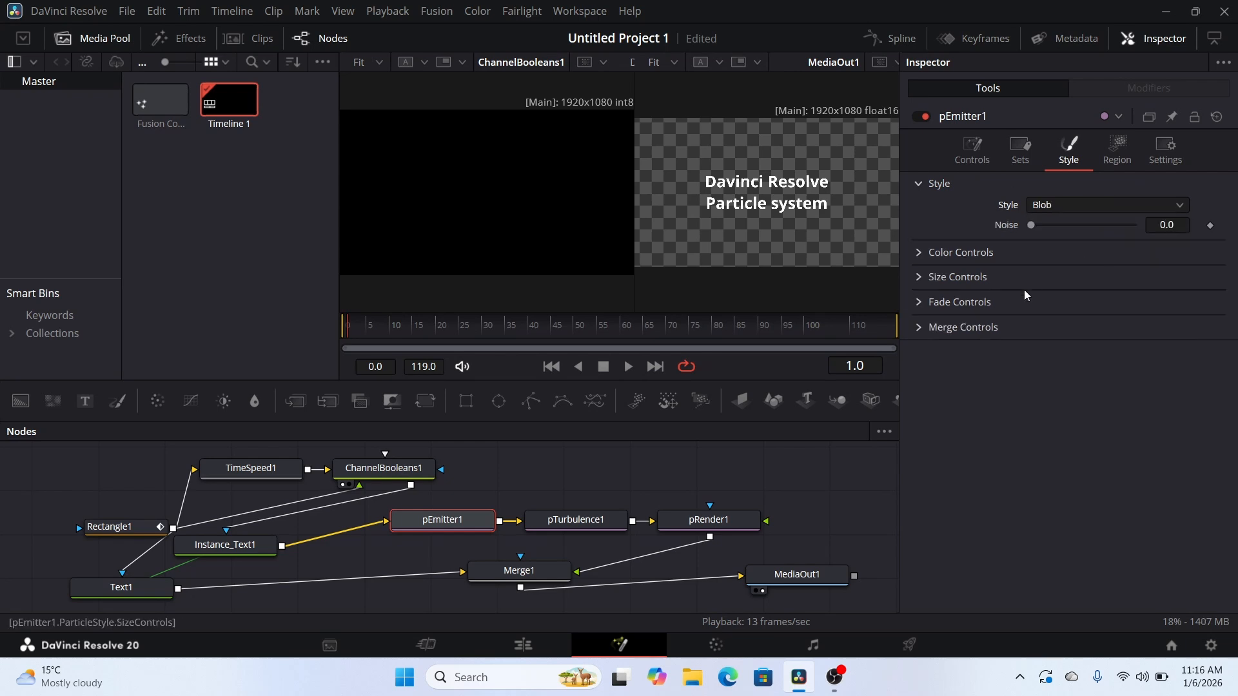
pyautogui.click(920, 278)
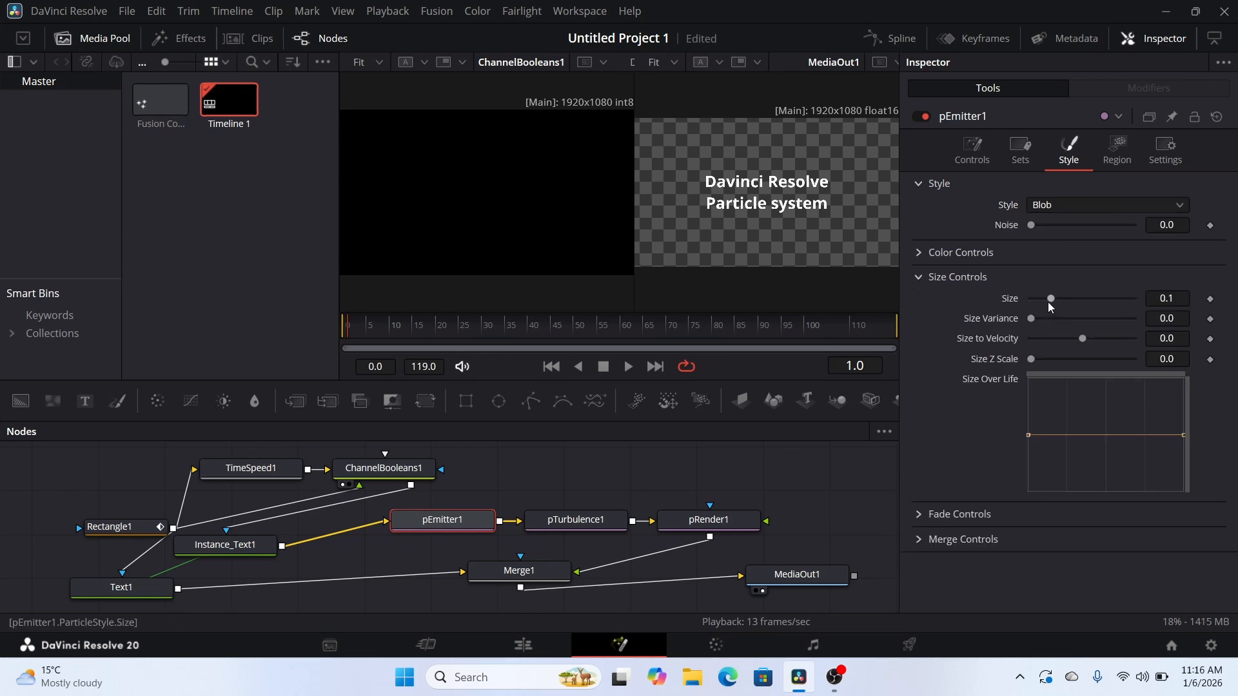
pyautogui.moveTo(1051, 300); pyautogui.dragTo(1073, 299)
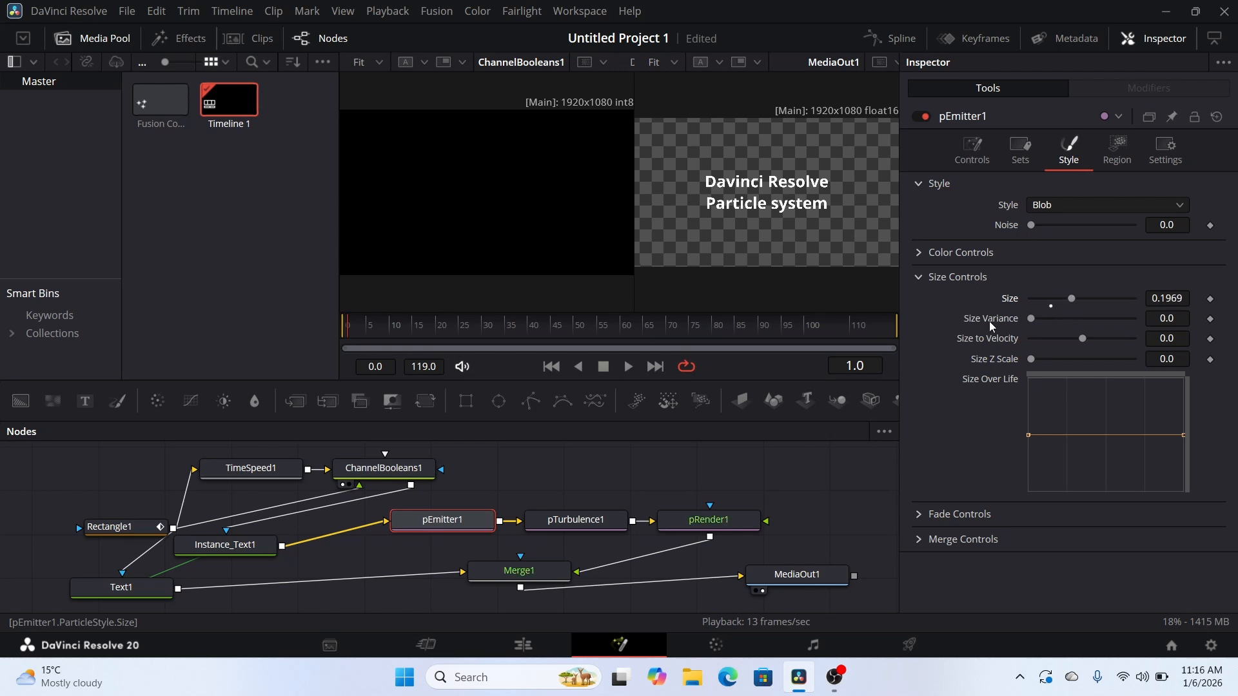
pyautogui.moveTo(354, 330); pyautogui.dragTo(618, 343)
pyautogui.click(353, 355)
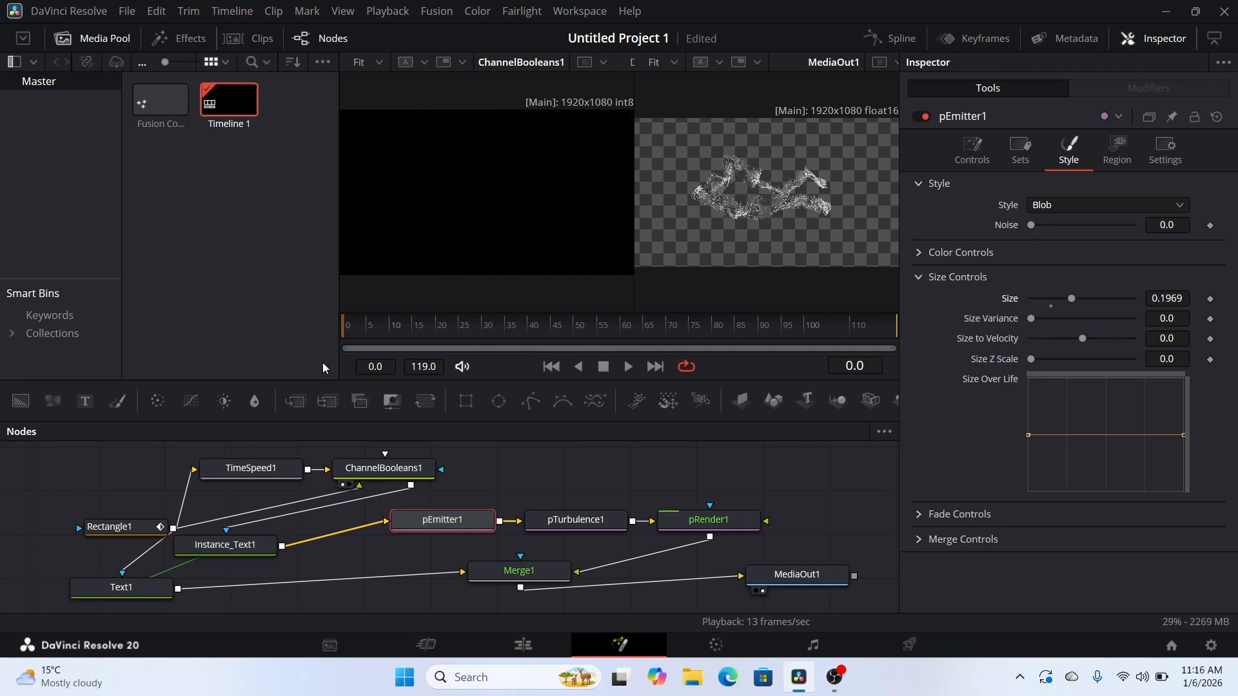
pyautogui.moveTo(599, 338); pyautogui.dragTo(338, 354)
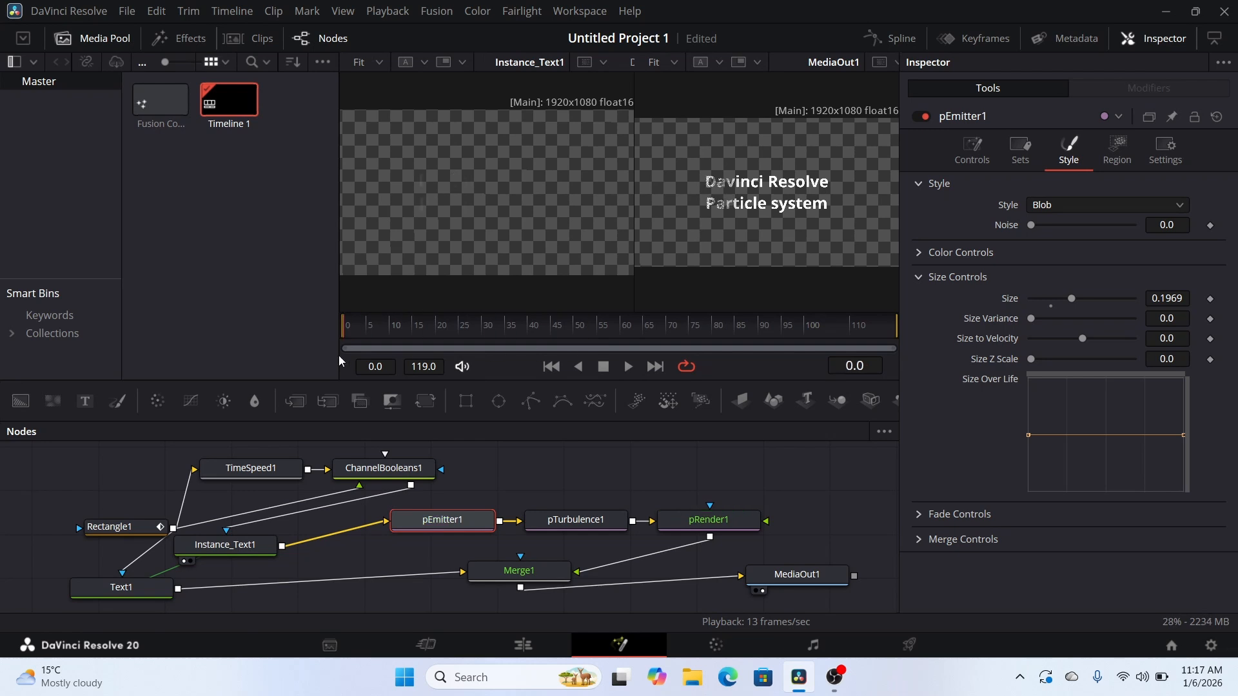
# Step: Change Text1's color from the color palette to a bright yellow-green
pyautogui.click(125, 590)
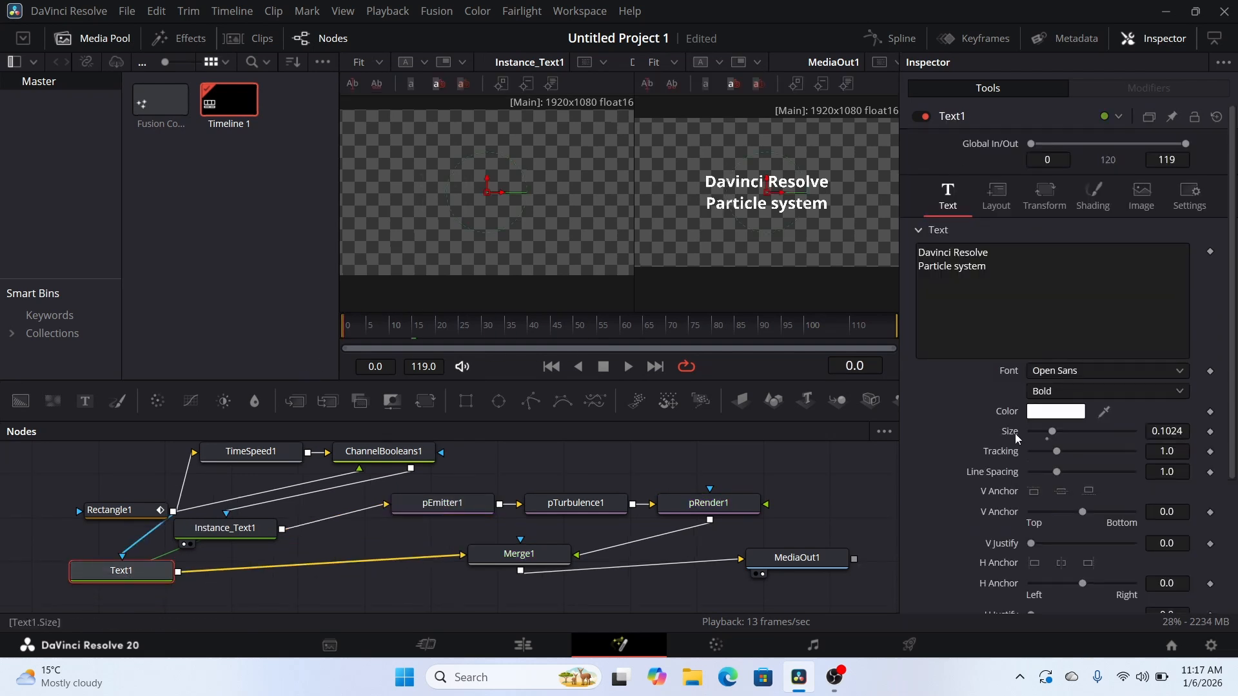
pyautogui.click(1057, 412)
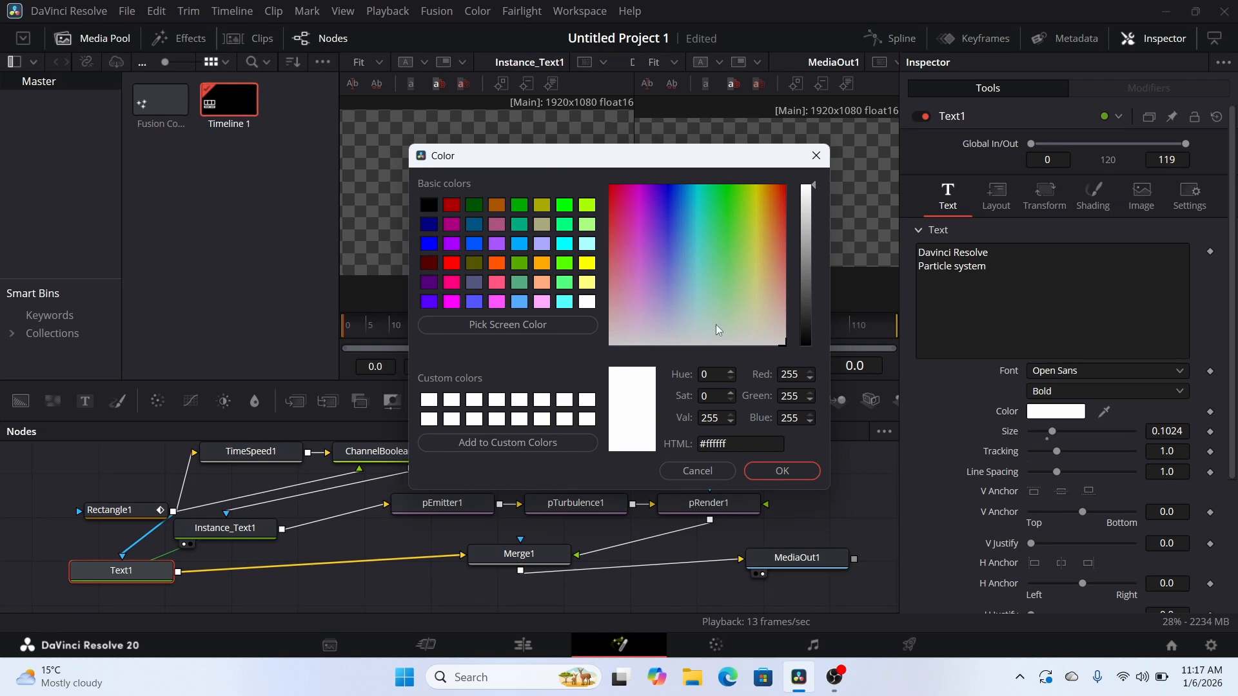
pyautogui.moveTo(670, 270); pyautogui.dragTo(751, 225)
pyautogui.click(785, 471)
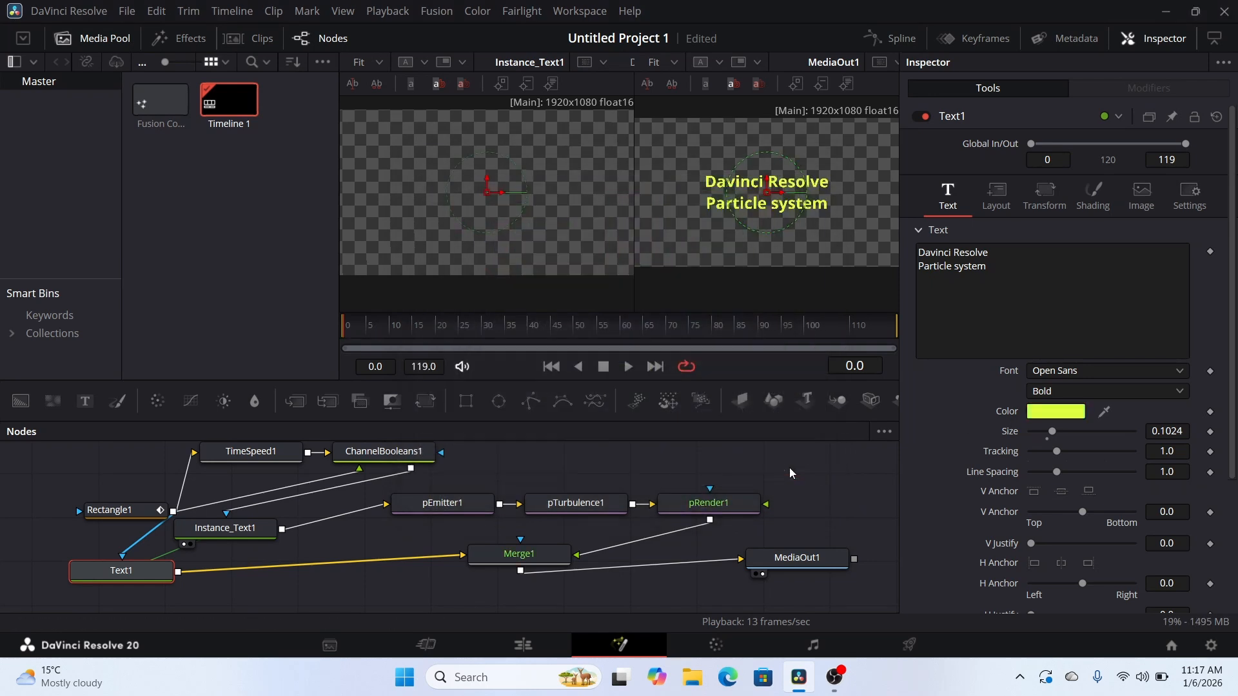
# Step: Set pEmitter1's Velocity to 0.087, play back the result, and park the playhead at frame 23
pyautogui.click(447, 505)
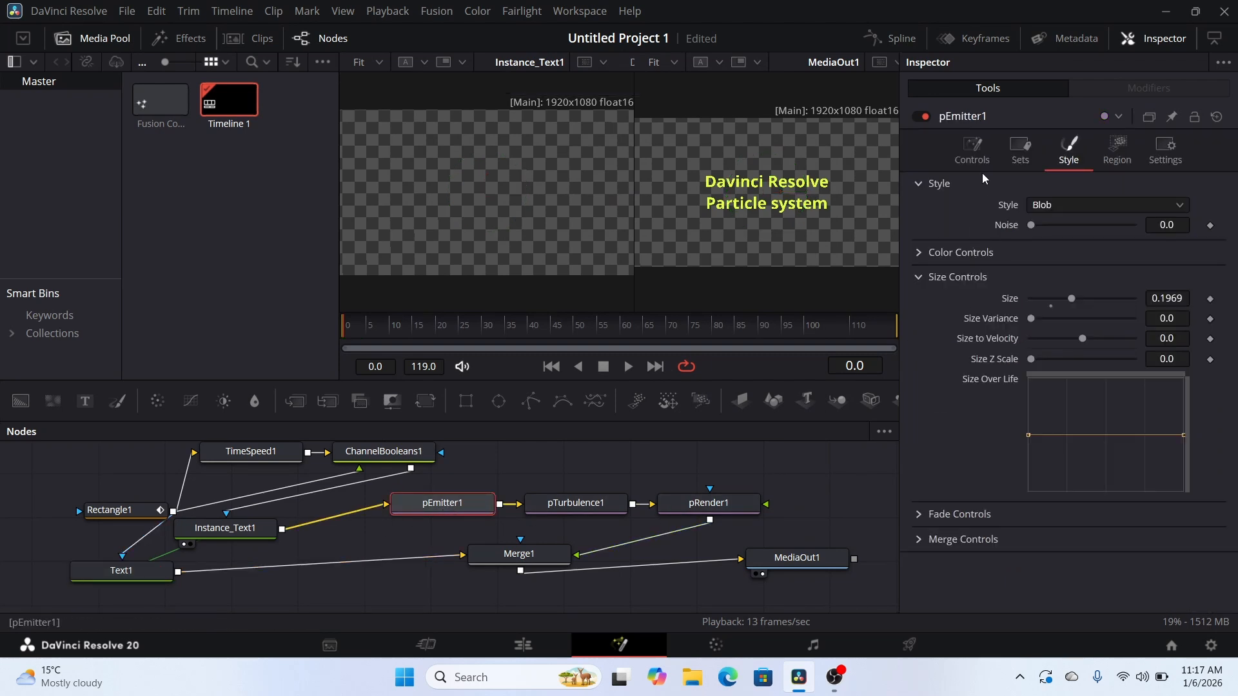
pyautogui.click(971, 155)
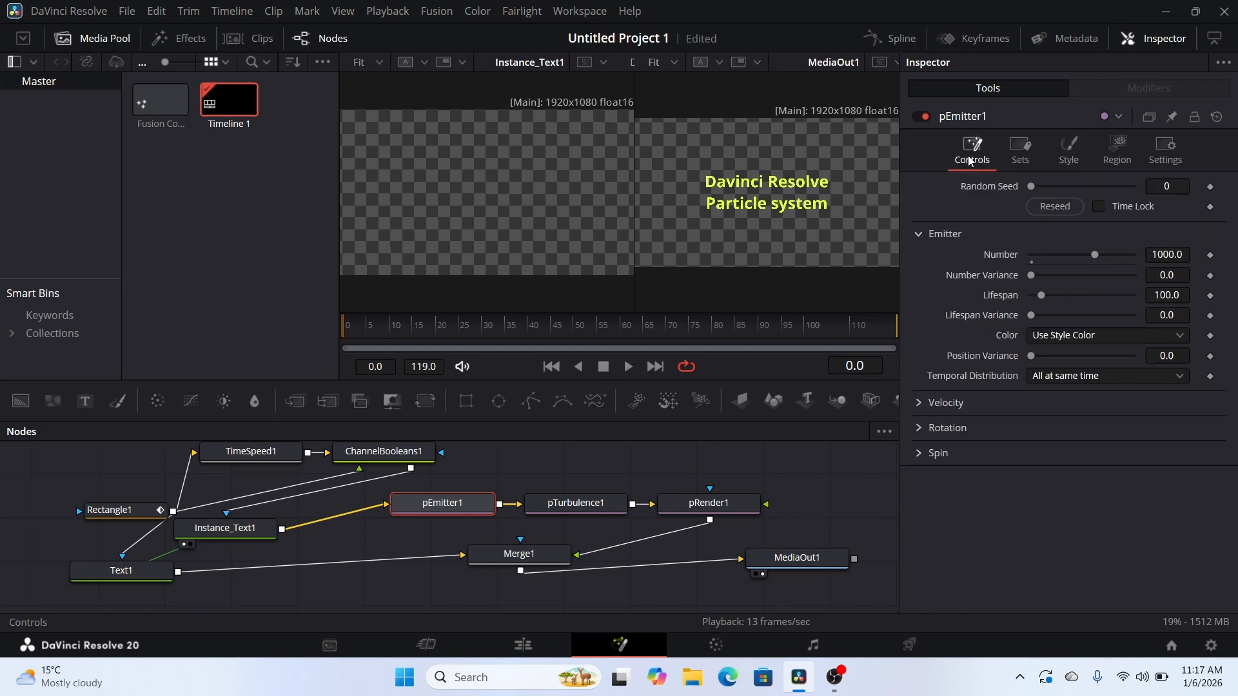
pyautogui.click(921, 404)
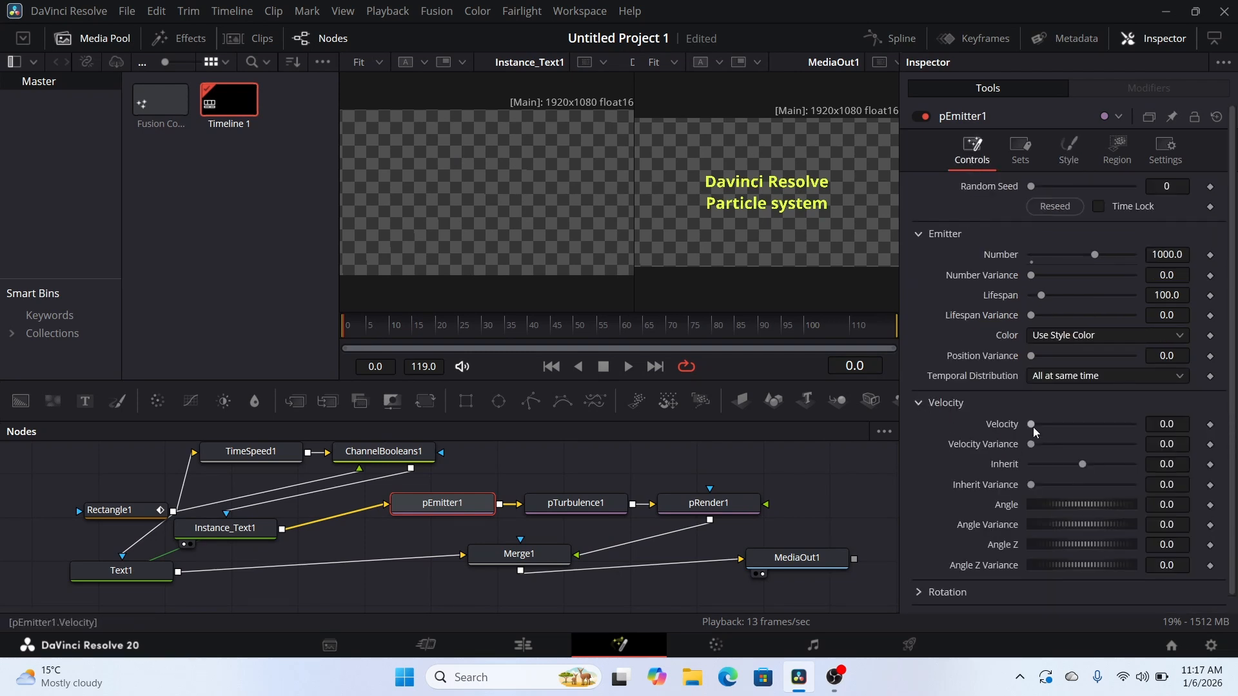
pyautogui.moveTo(1033, 427); pyautogui.dragTo(1038, 427)
pyautogui.click(628, 367)
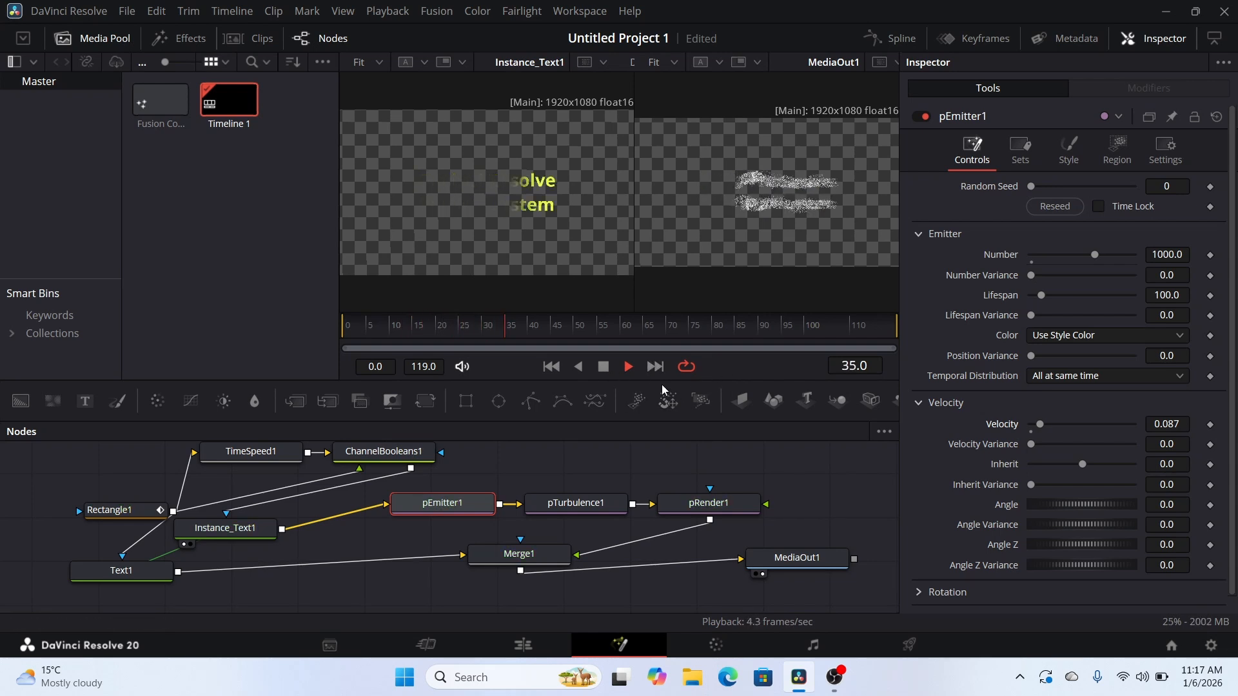
pyautogui.click(603, 367)
pyautogui.moveTo(540, 333); pyautogui.dragTo(453, 367)
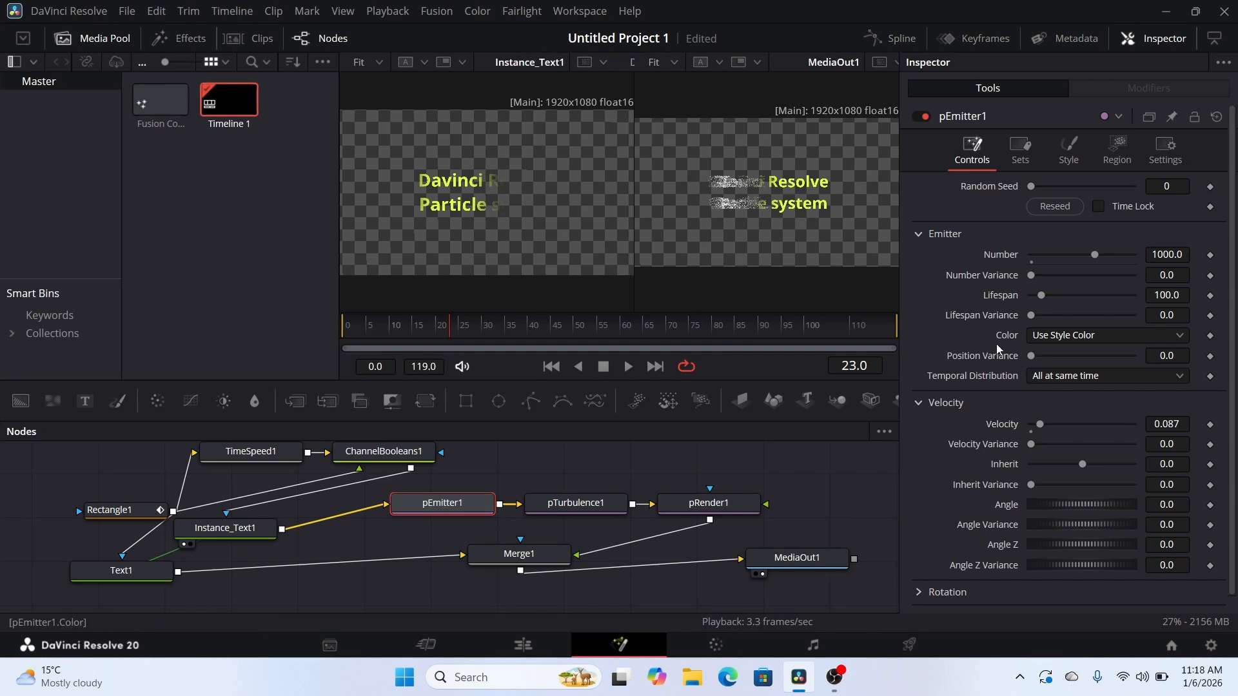
# Step: Set pEmitter1's Color to Use Color from Region and increase the blob Size to 0.2441 at frame 20
pyautogui.click(1167, 331)
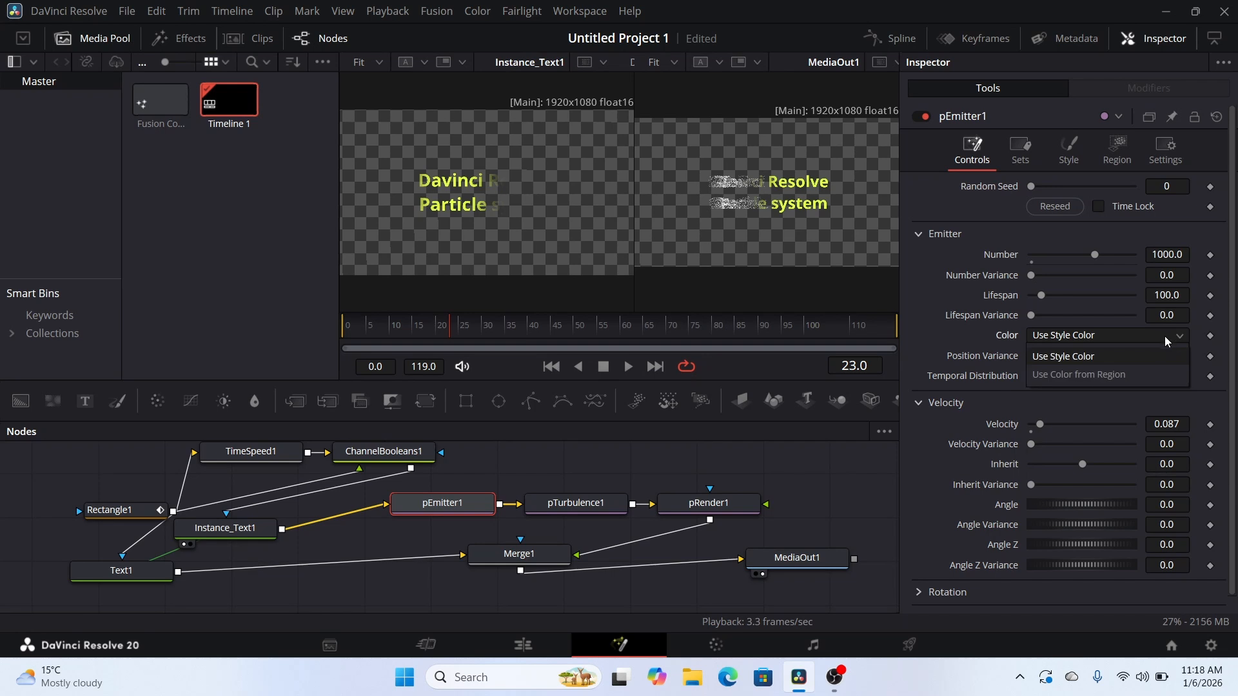
pyautogui.click(1103, 376)
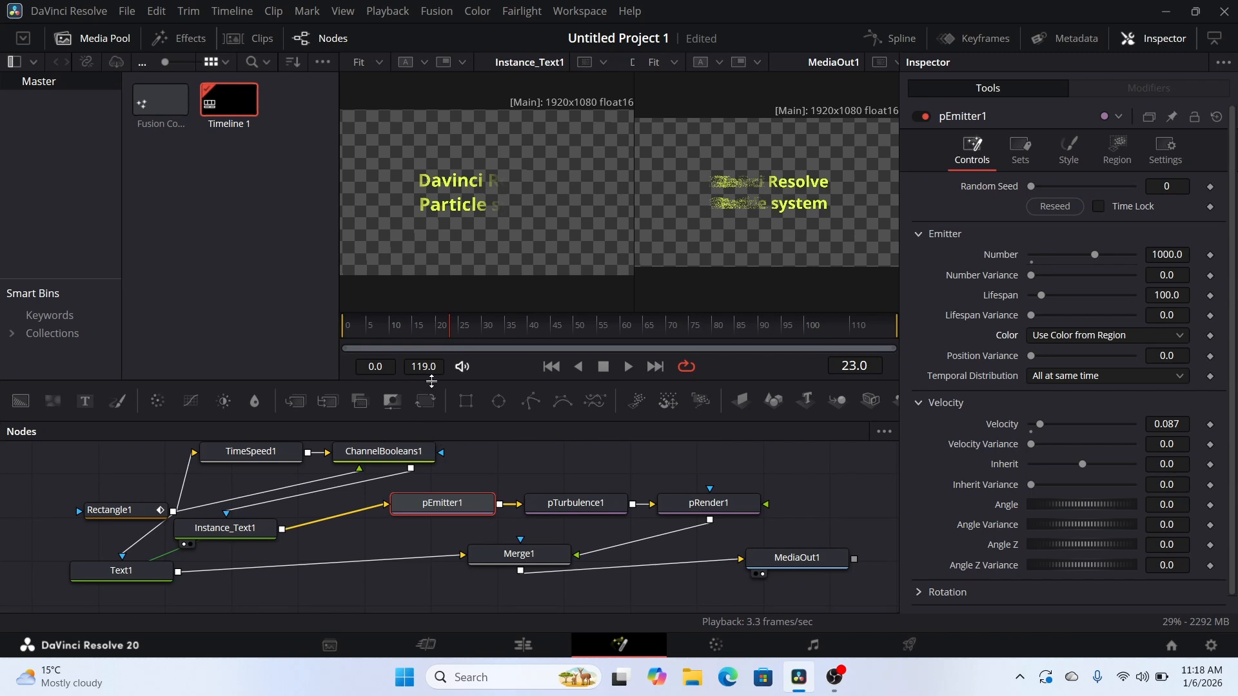
pyautogui.moveTo(443, 331); pyautogui.dragTo(440, 365)
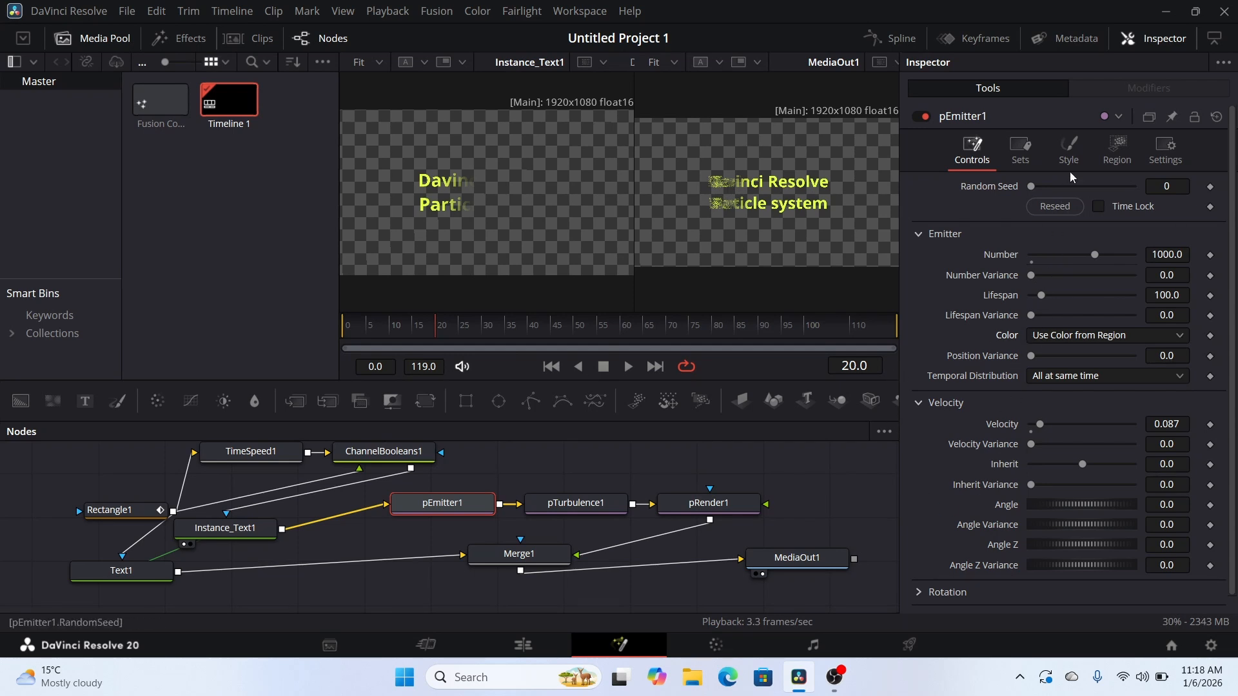
pyautogui.click(1069, 149)
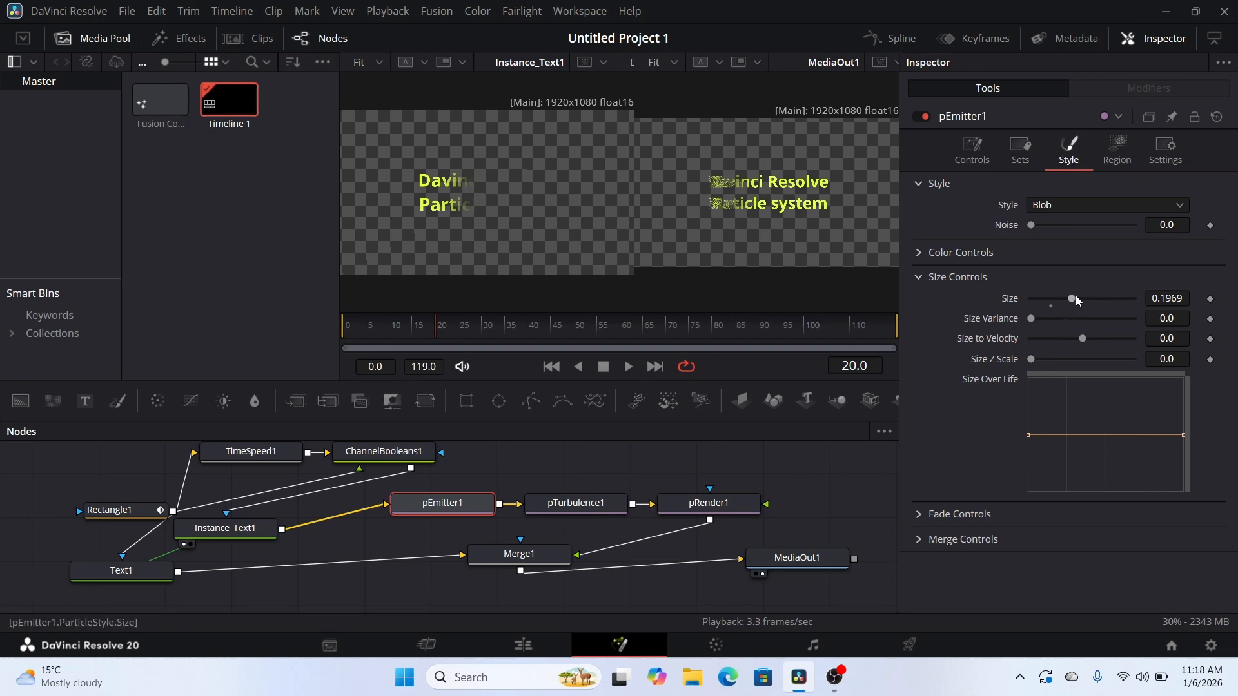
pyautogui.moveTo(1076, 298); pyautogui.dragTo(1085, 300)
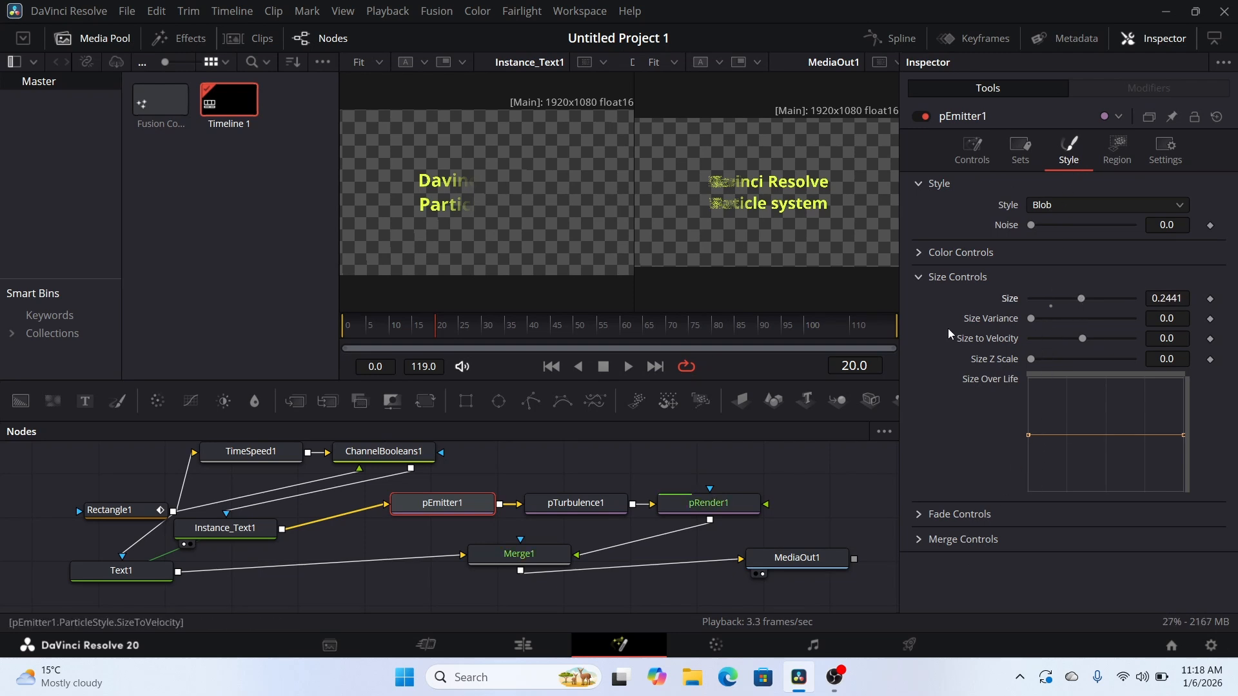
# Step: Set pEmitter1's velocity Angle to 44.3 and Angle Variance to -36.5, then preview the motion and return to frame 34
pyautogui.click(974, 153)
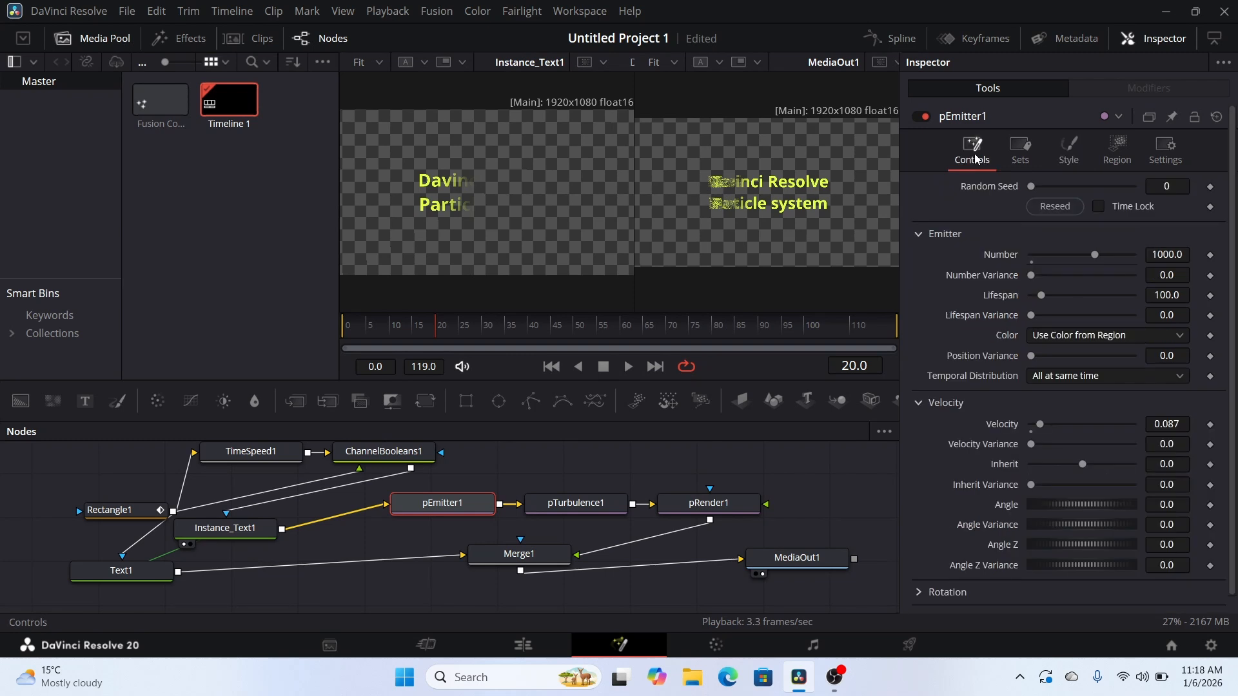
pyautogui.scroll(-1, 970, 505)
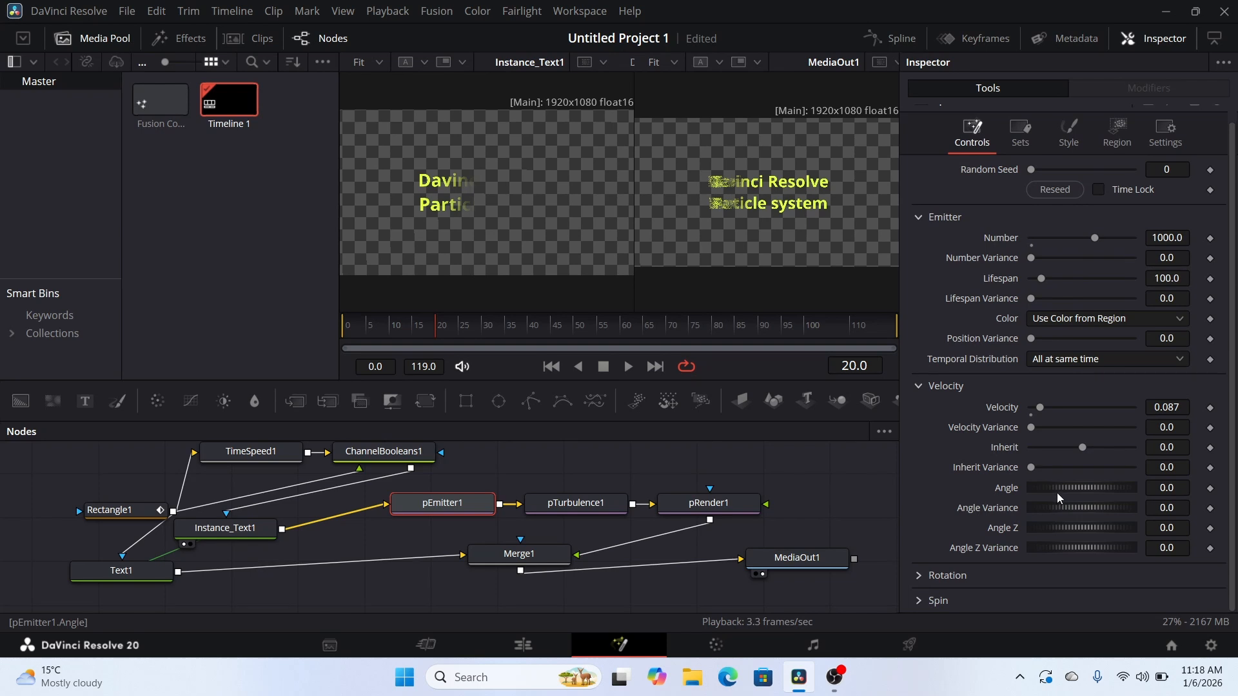
pyautogui.moveTo(1062, 485); pyautogui.dragTo(1076, 486)
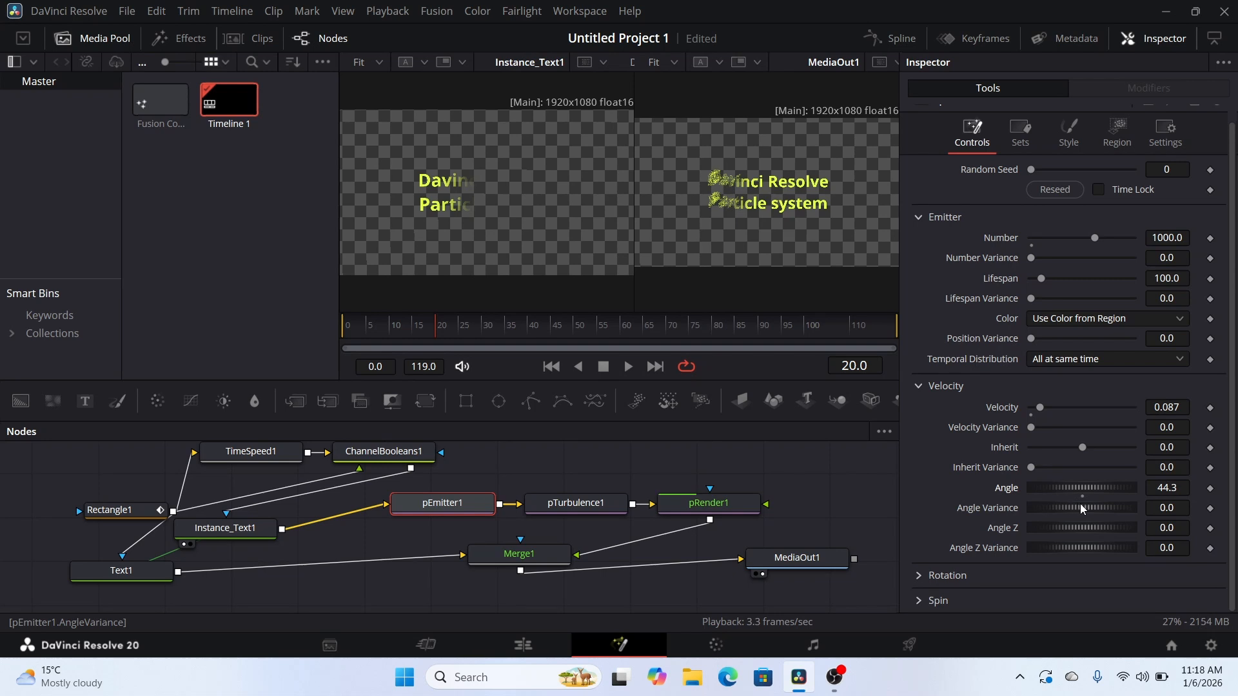
pyautogui.moveTo(1081, 506); pyautogui.dragTo(1070, 509)
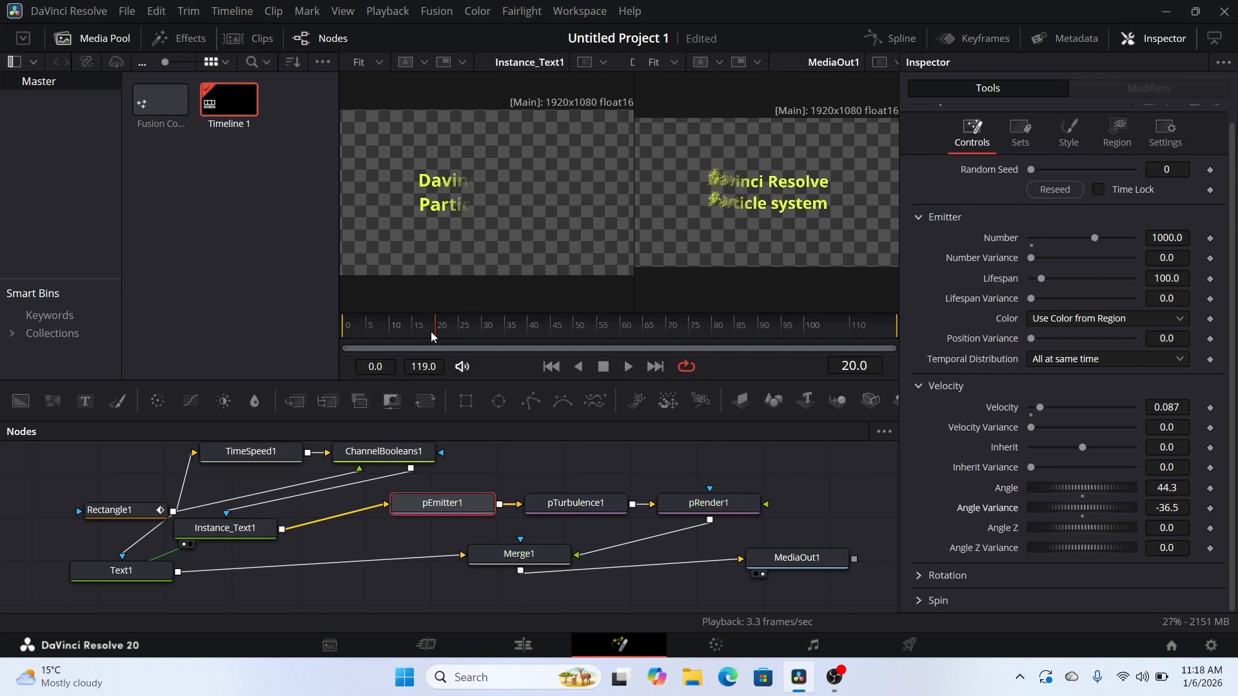
pyautogui.click(623, 369)
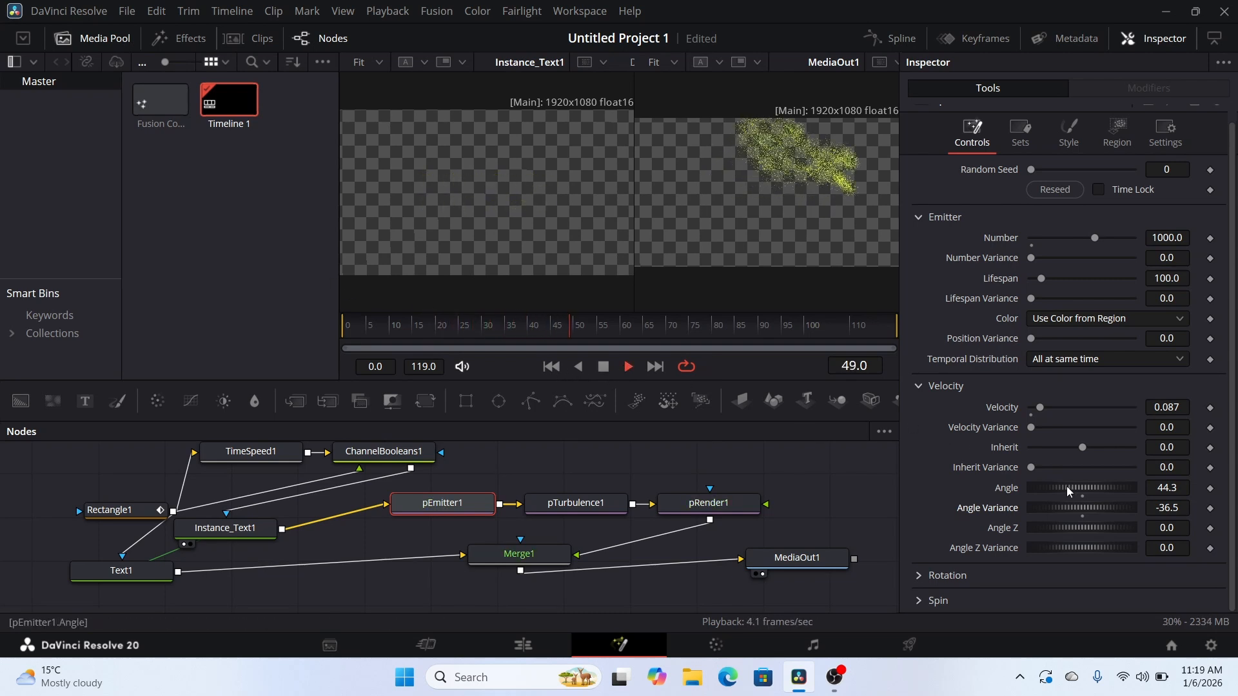
pyautogui.press('space')
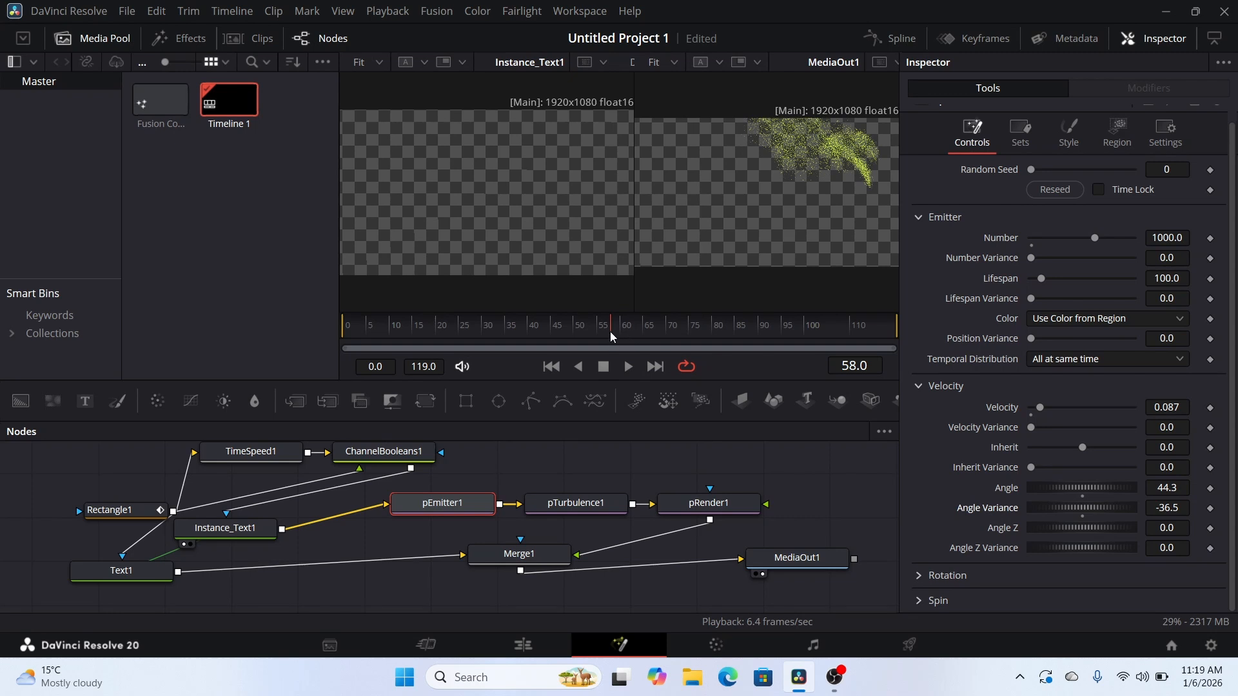
pyautogui.moveTo(610, 332); pyautogui.dragTo(501, 331)
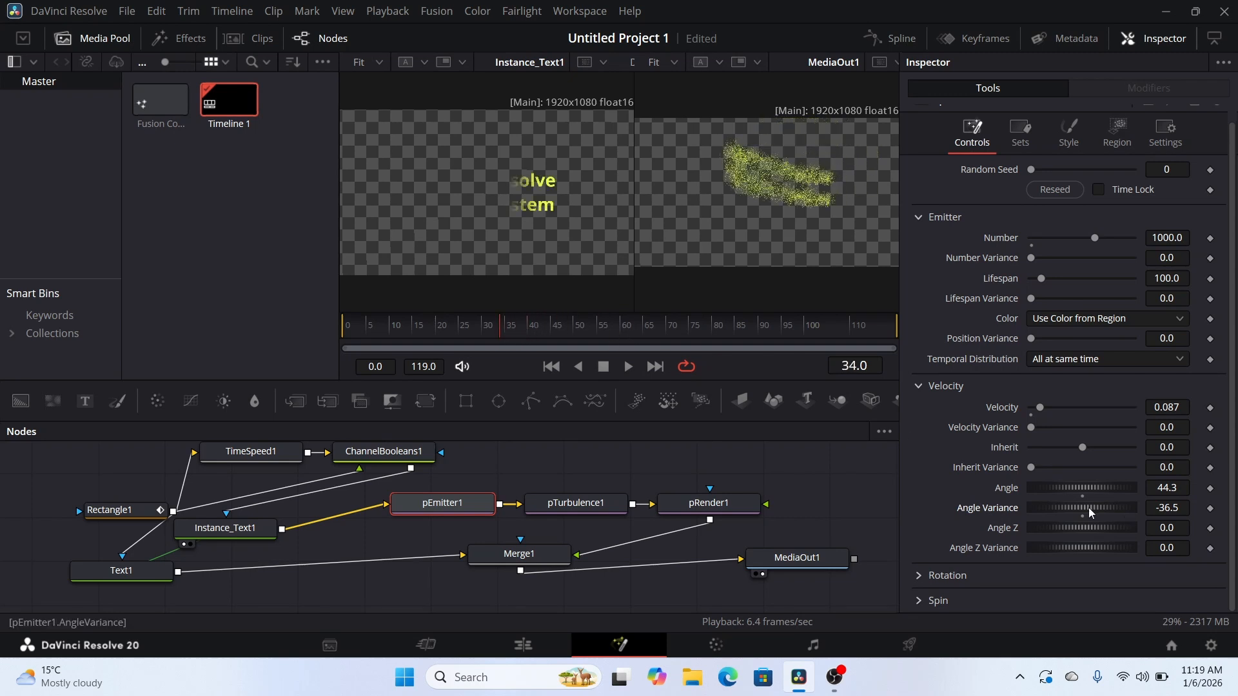
# Step: Set pEmitter1's velocity Angle Variance to -18.2 and Angle to 28.6, preview the playback, and return to frame 0
pyautogui.moveTo(1088, 508); pyautogui.dragTo(1094, 508)
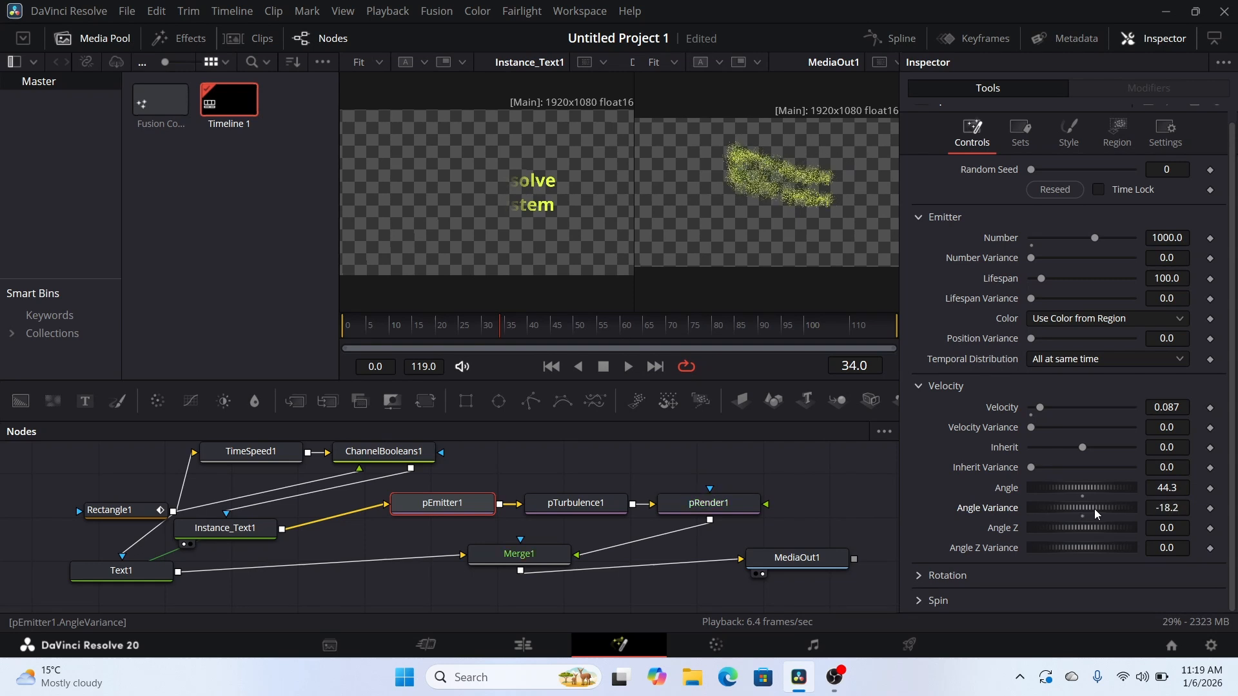
pyautogui.click(628, 367)
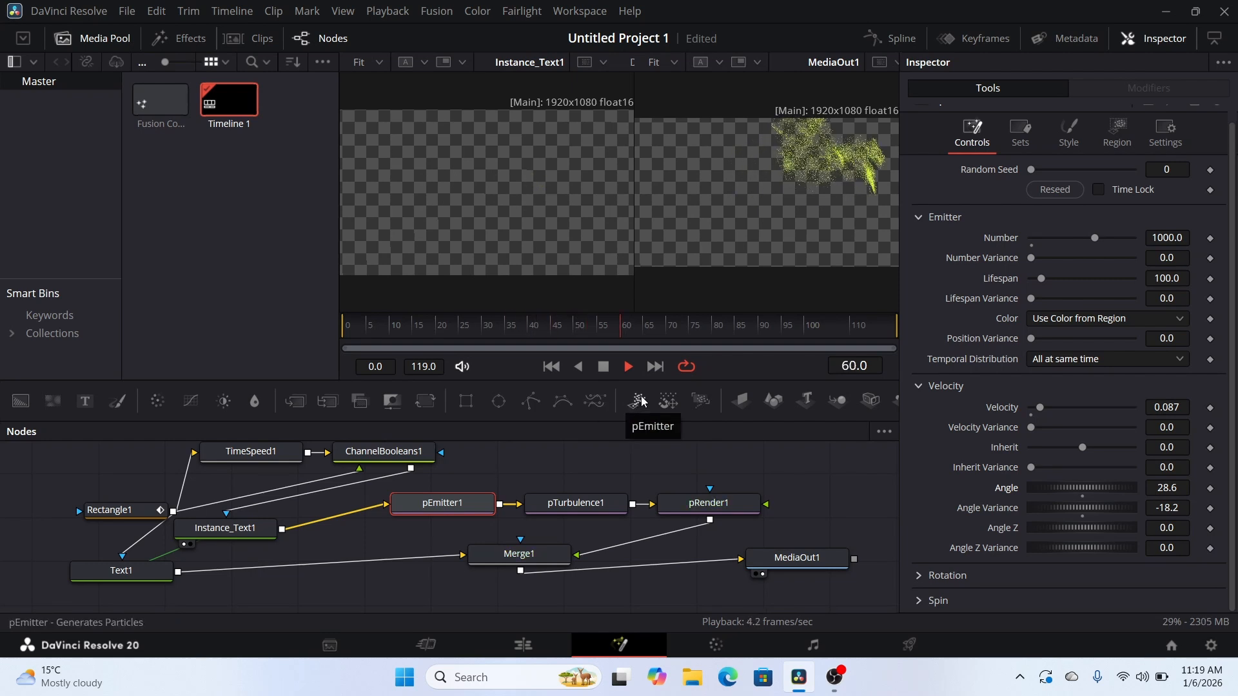
pyautogui.click(605, 368)
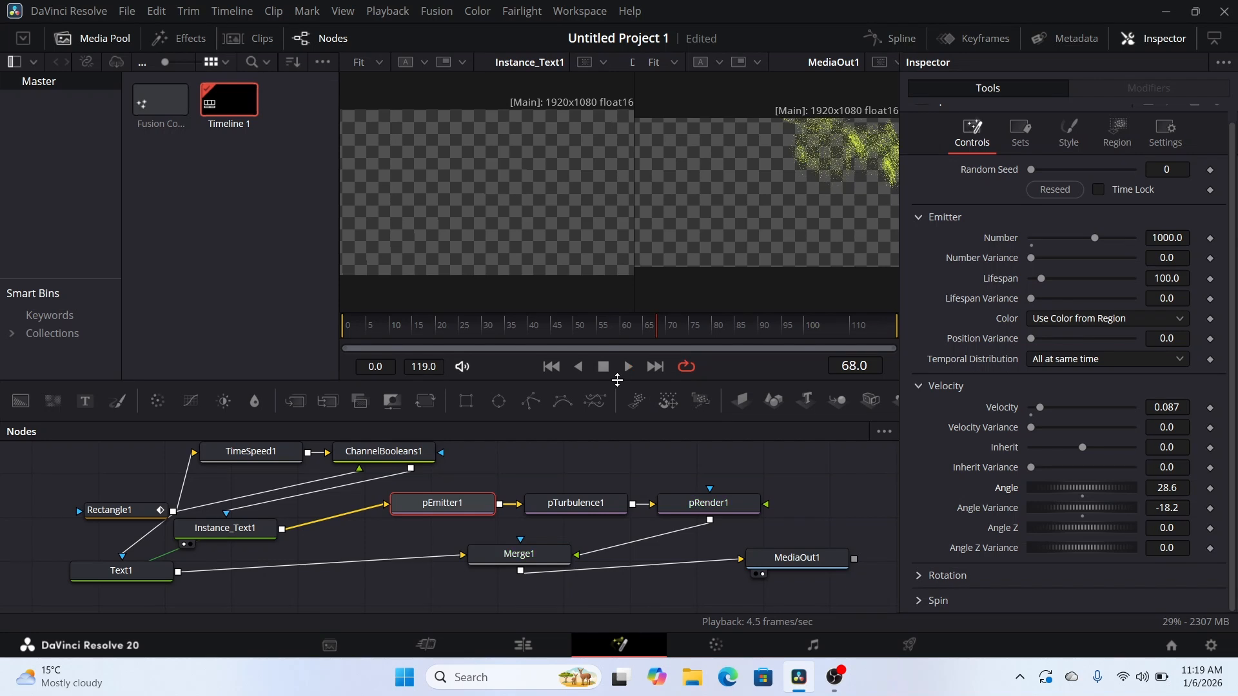
pyautogui.moveTo(653, 335); pyautogui.dragTo(322, 350)
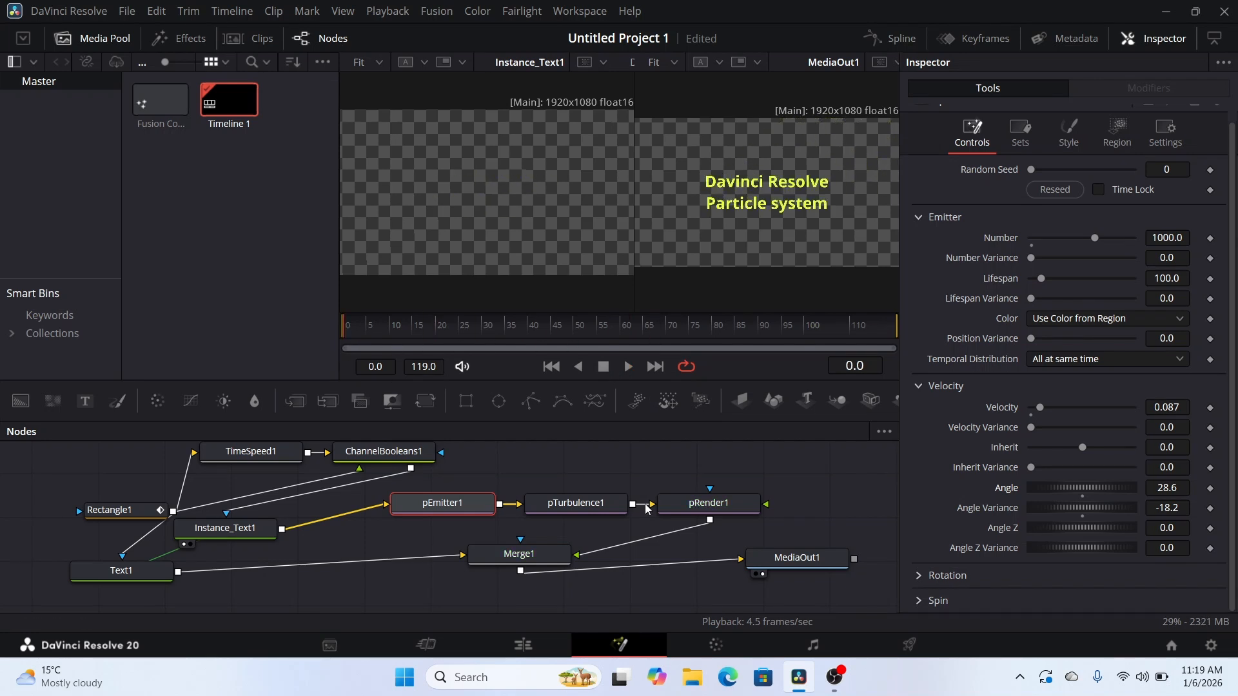
# Step: Shift MediaOut1 farther right in the node graph and move pEmitter1, pTurbulence1 and pRender1 left to separate them
pyautogui.moveTo(797, 558); pyautogui.dragTo(858, 556)
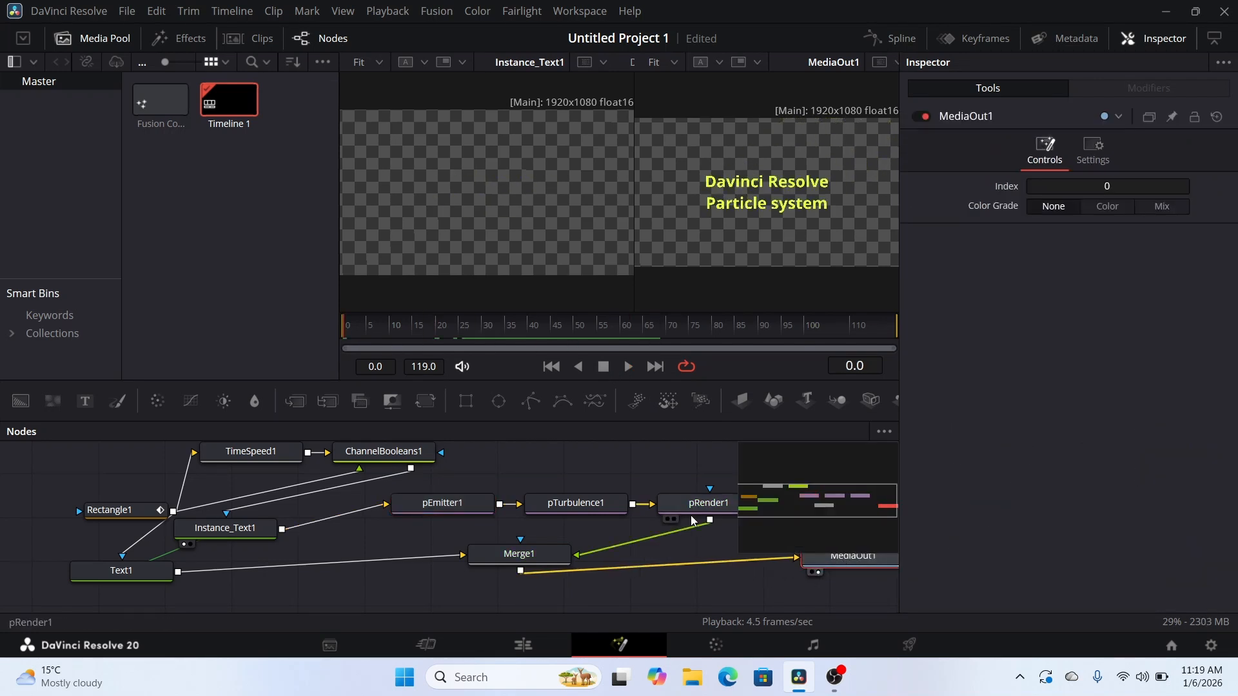
pyautogui.moveTo(474, 506); pyautogui.dragTo(409, 512)
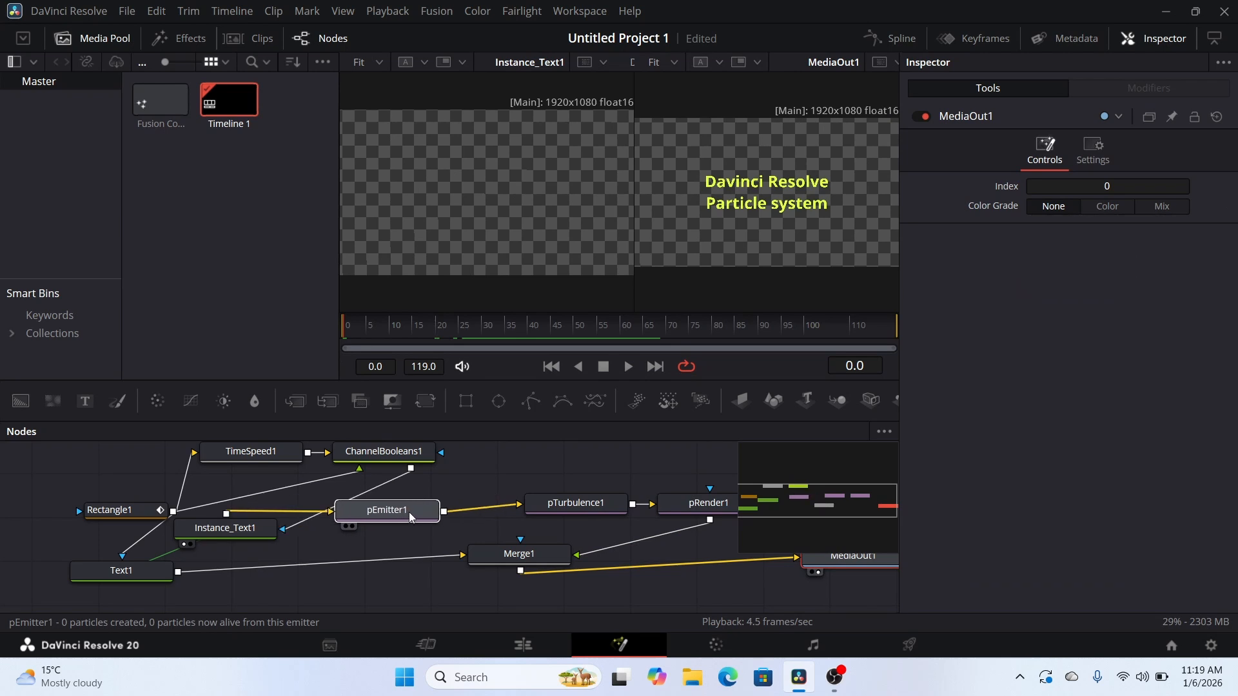
pyautogui.moveTo(569, 511); pyautogui.dragTo(508, 509)
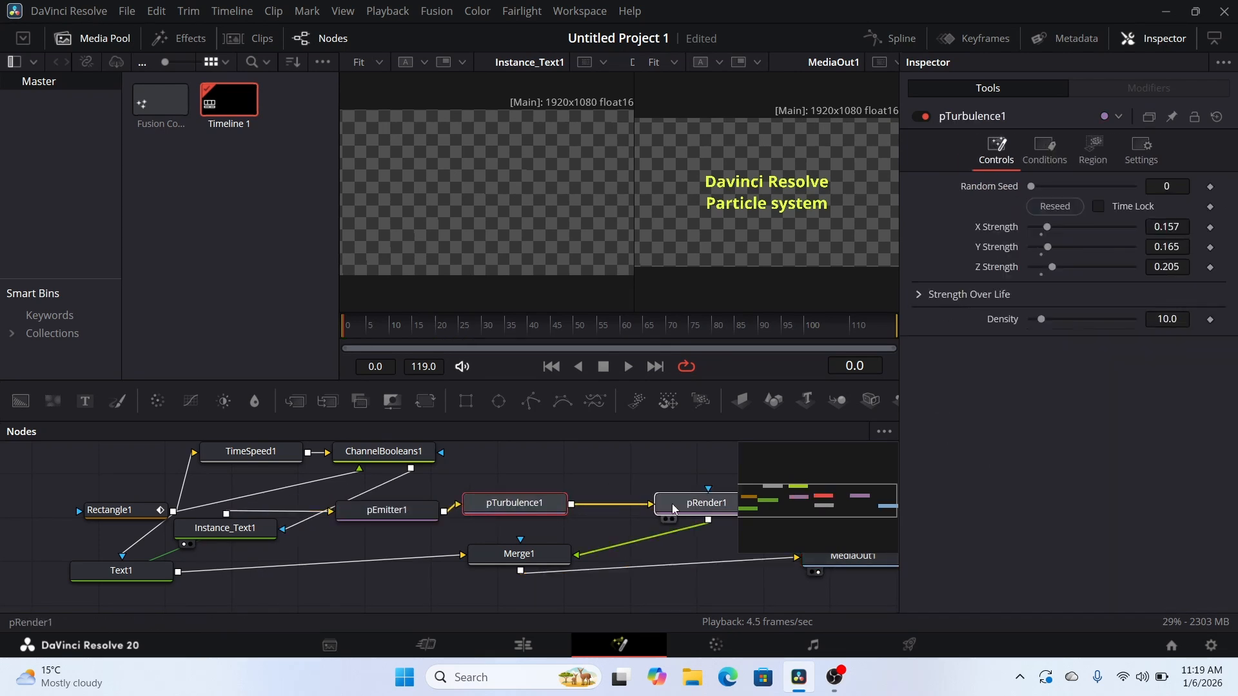
pyautogui.moveTo(672, 505); pyautogui.dragTo(629, 504)
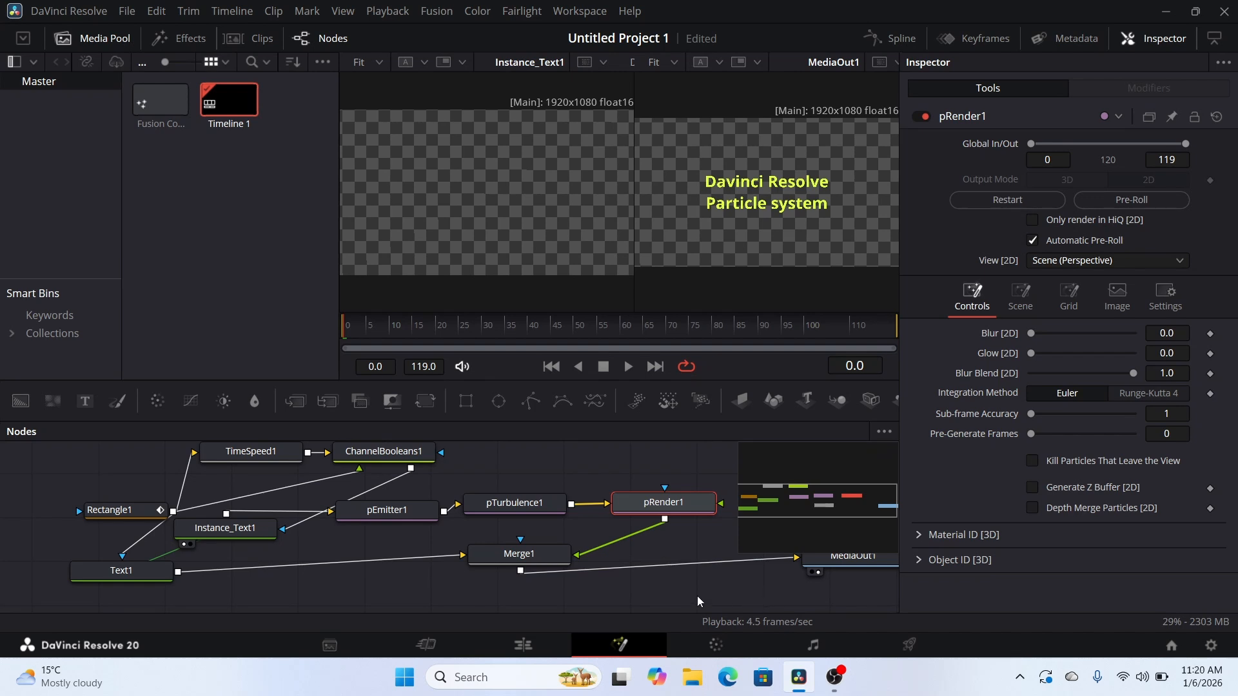
# Step: Select every node except MediaOut1 and start creating a macro from the selection
pyautogui.moveTo(698, 596); pyautogui.dragTo(54, 436)
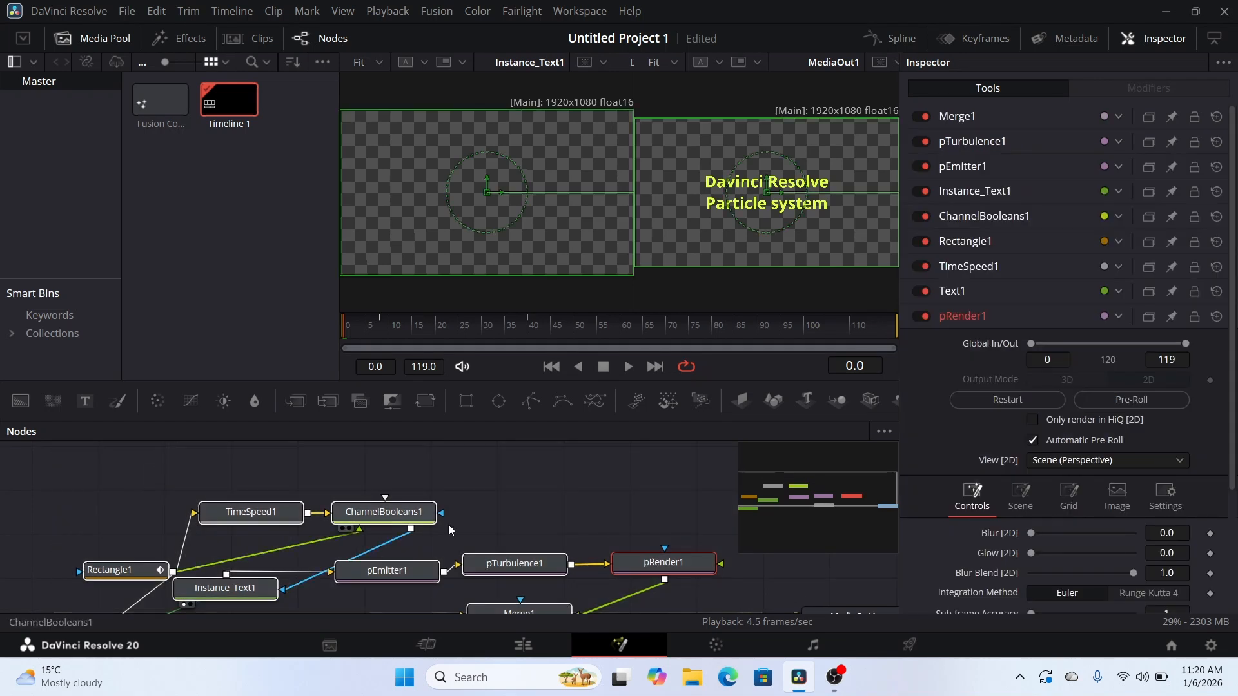
pyautogui.scroll(-2, 534, 530)
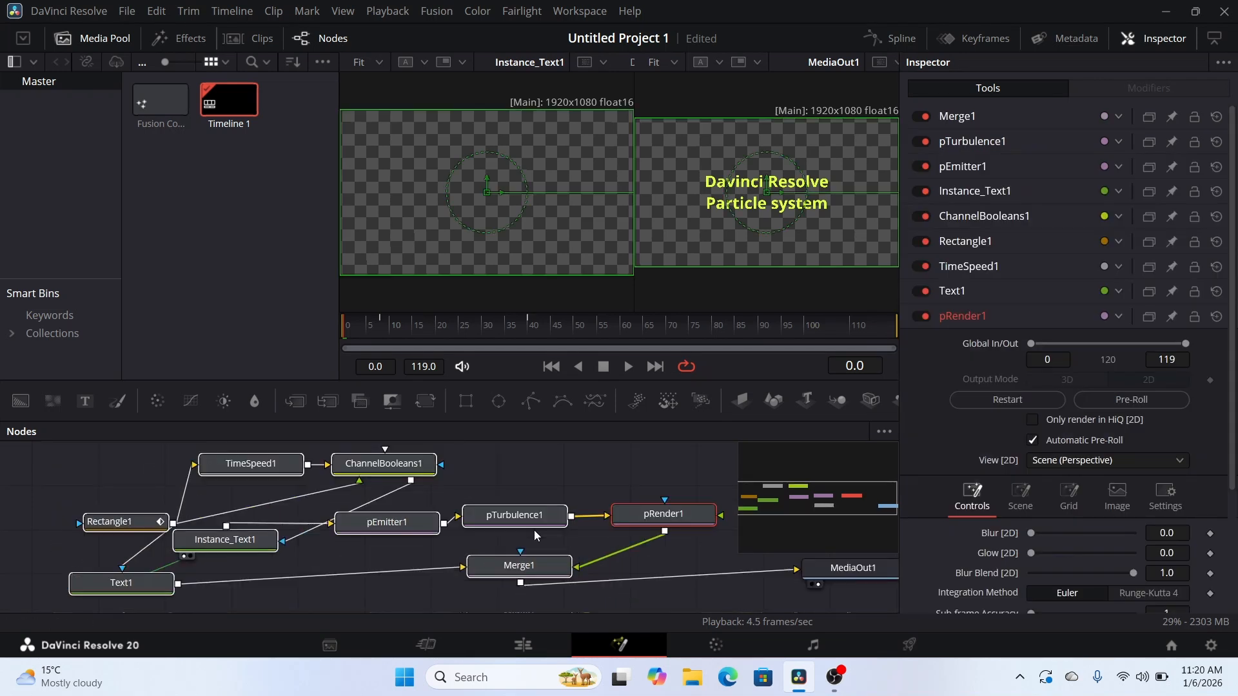
pyautogui.click(525, 571)
pyautogui.rightClick(525, 566)
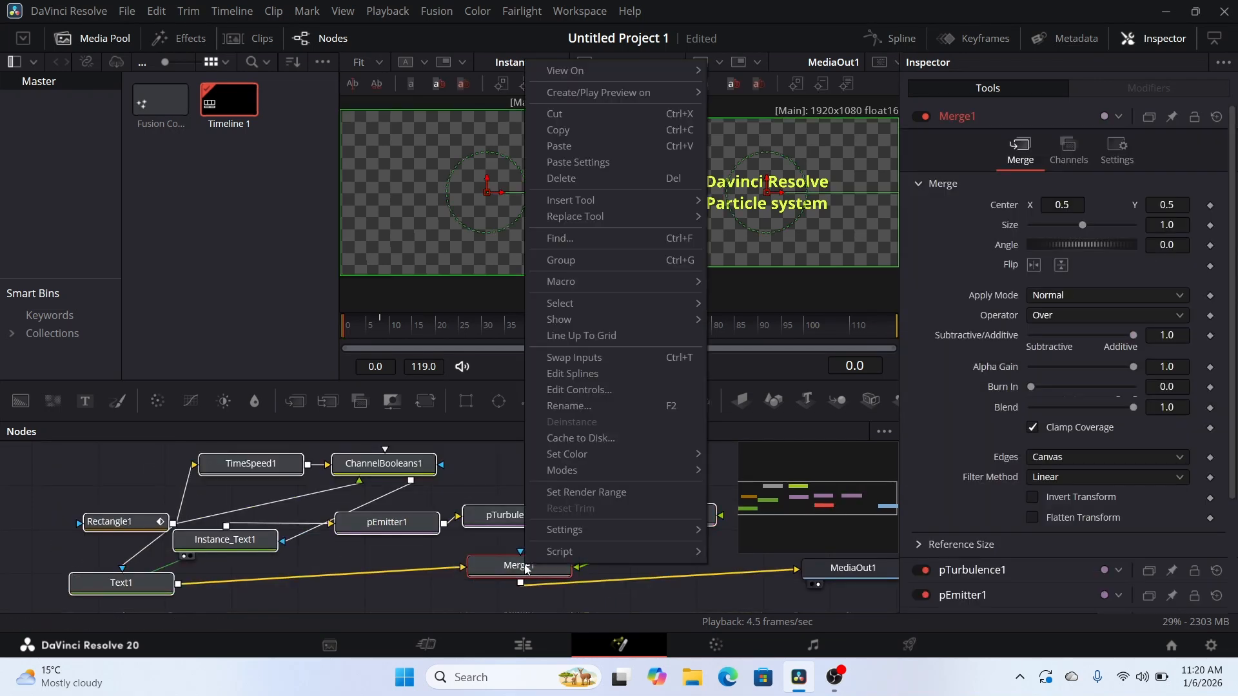
pyautogui.moveTo(637, 284)
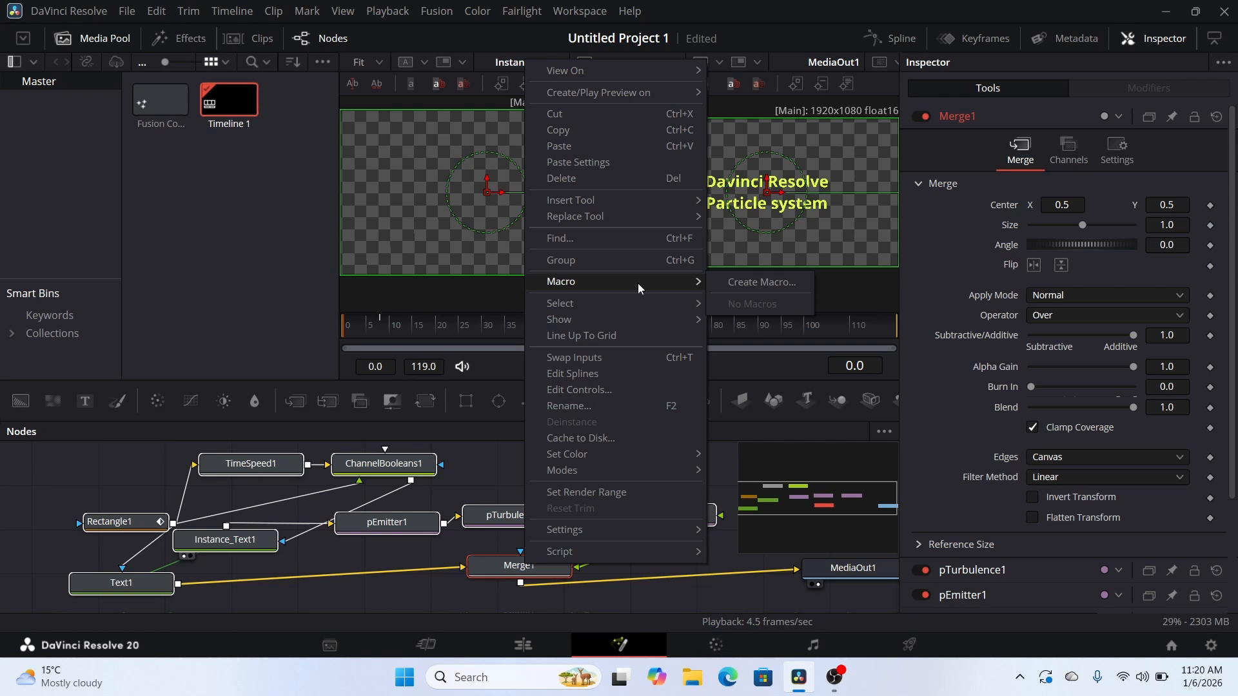
pyautogui.click(749, 284)
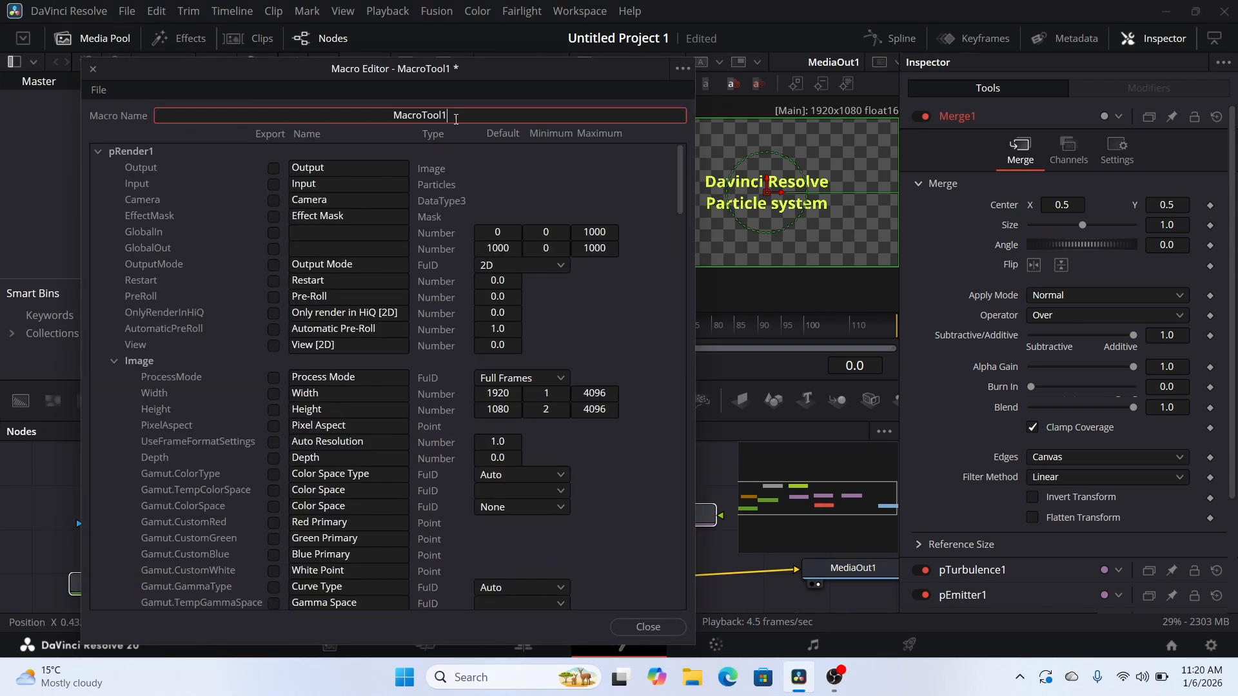
# Step: Name the macro "fusion Text Particle"
pyautogui.press('BackSpace')
pyautogui.press('BackSpace')
pyautogui.press('BackSpace')
pyautogui.press('BackSpace')
pyautogui.press('BackSpace')
pyautogui.press('BackSpace')
pyautogui.press('BackSpace')
pyautogui.press('BackSpace')
pyautogui.press('BackSpace')
pyautogui.press('BackSpace')
pyautogui.write('fusion Text Particle')
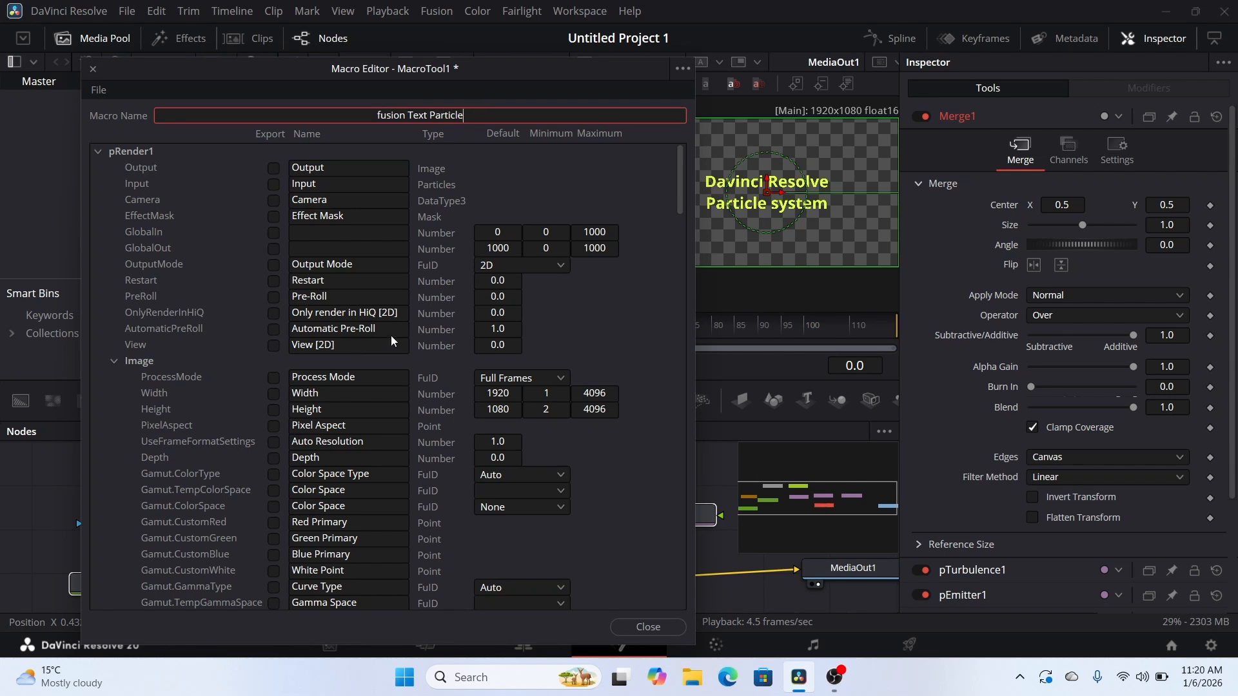
# Step: Mark Text1's text parameters from Styled Text through Line Spacing for export, including Font, Style, Color, Size and Tracking
pyautogui.click(114, 361)
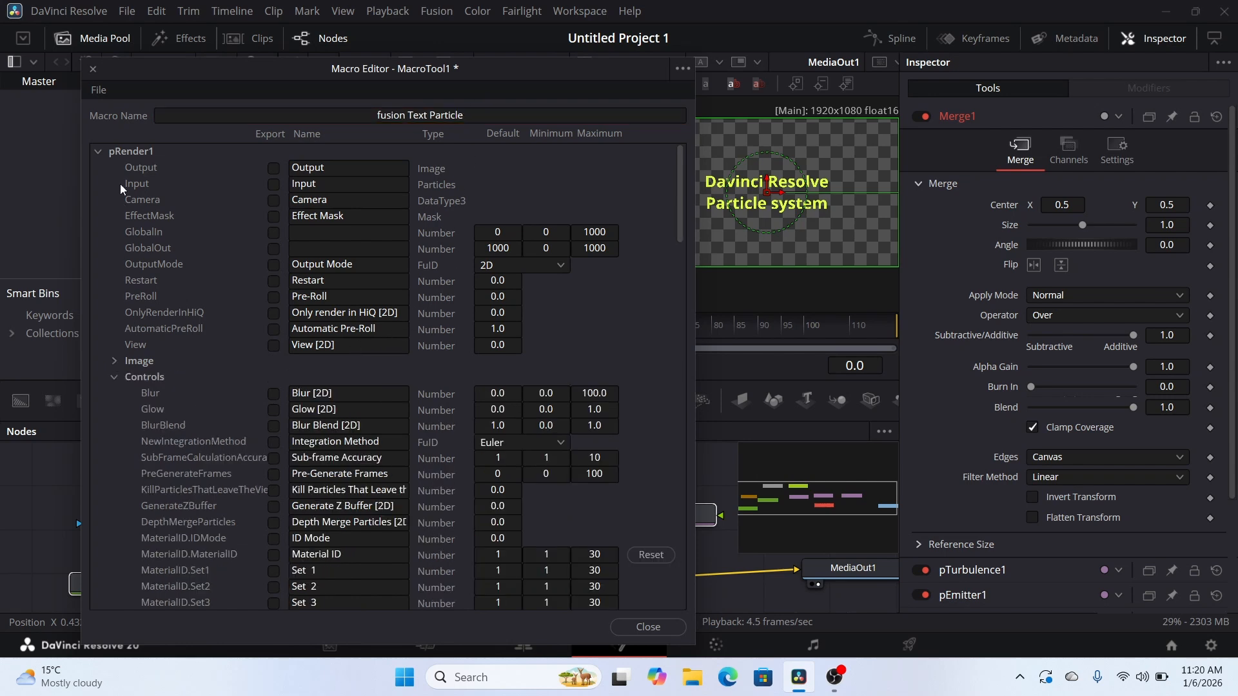
pyautogui.click(98, 151)
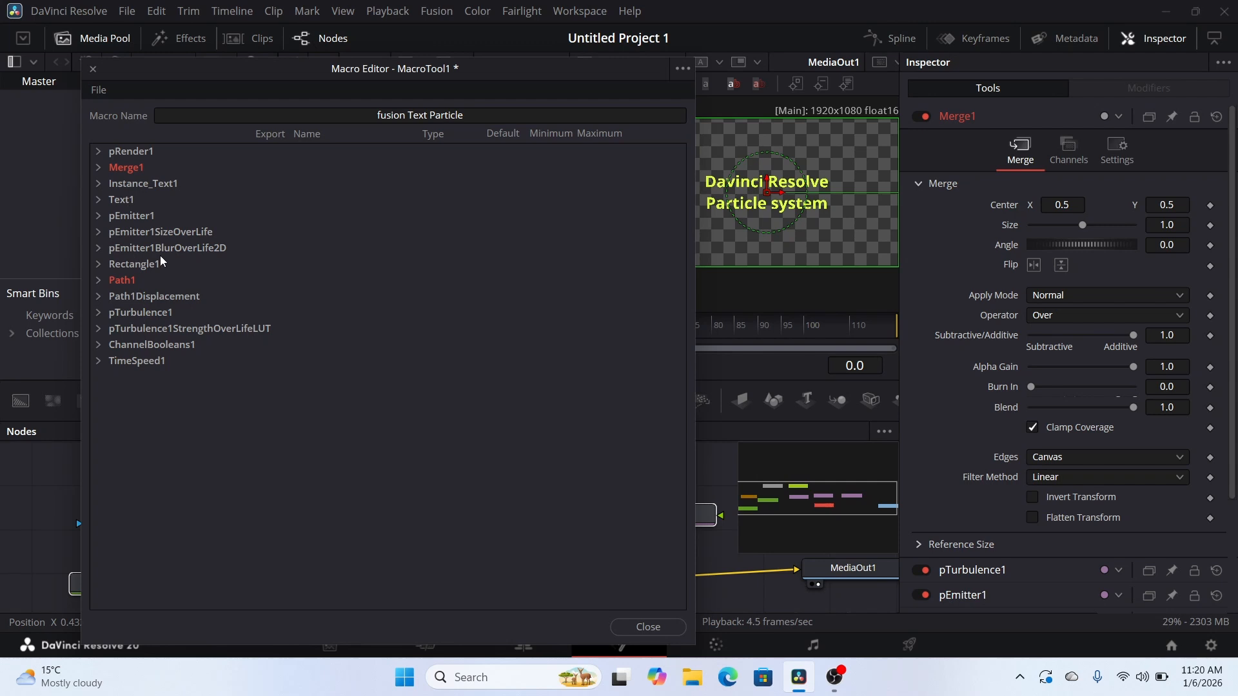
pyautogui.click(98, 201)
pyautogui.scroll(-11, 236, 343)
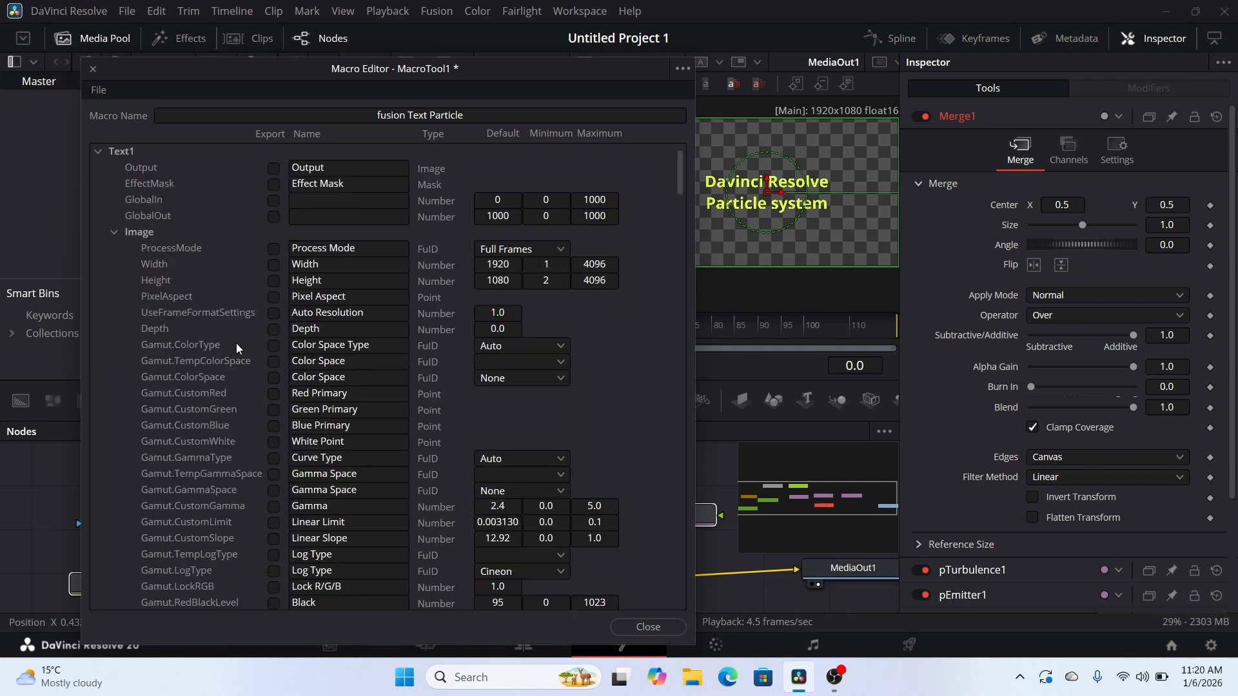
pyautogui.scroll(-5, 236, 343)
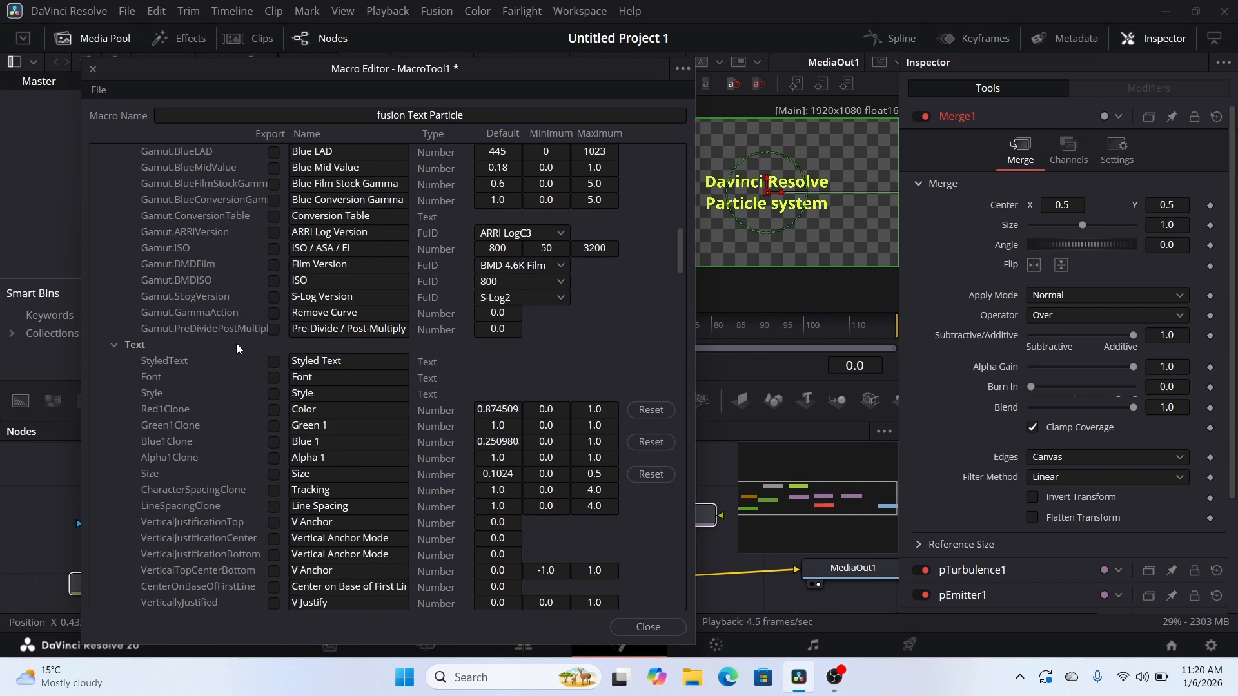
pyautogui.scroll(-1, 236, 343)
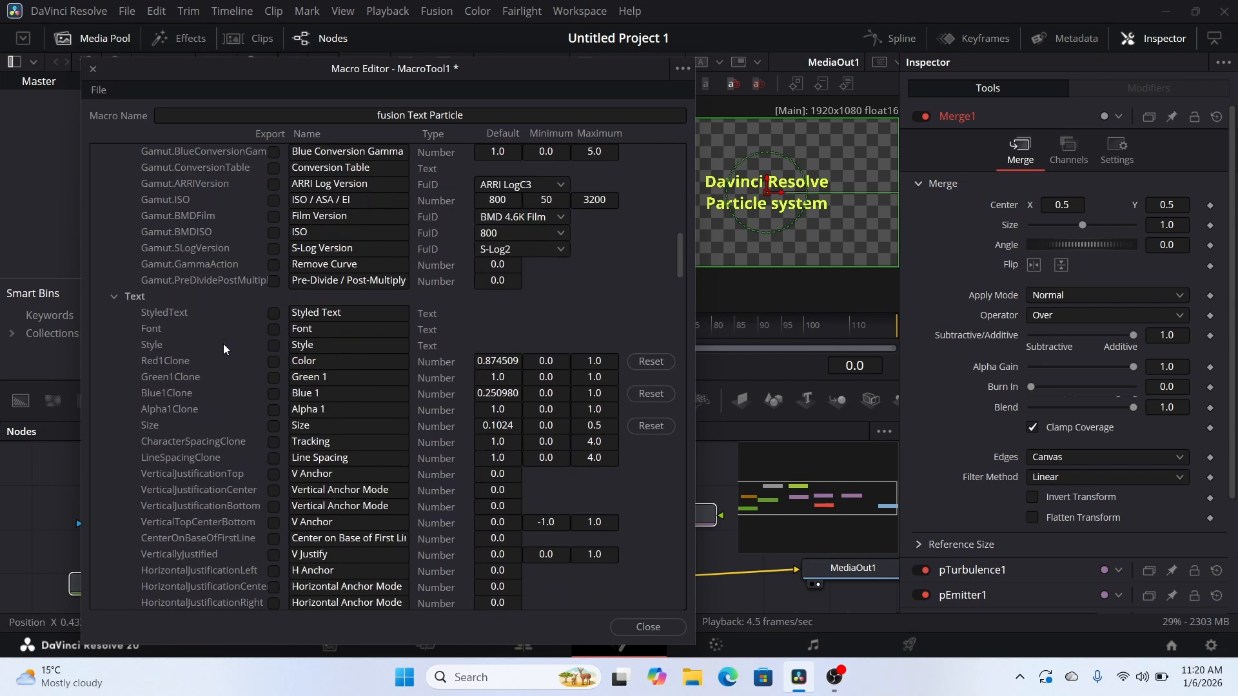
pyautogui.click(276, 315)
# Step: Mark Text1's Layout Center for export and collapse the Text1 parameters
pyautogui.scroll(-15, 388, 463)
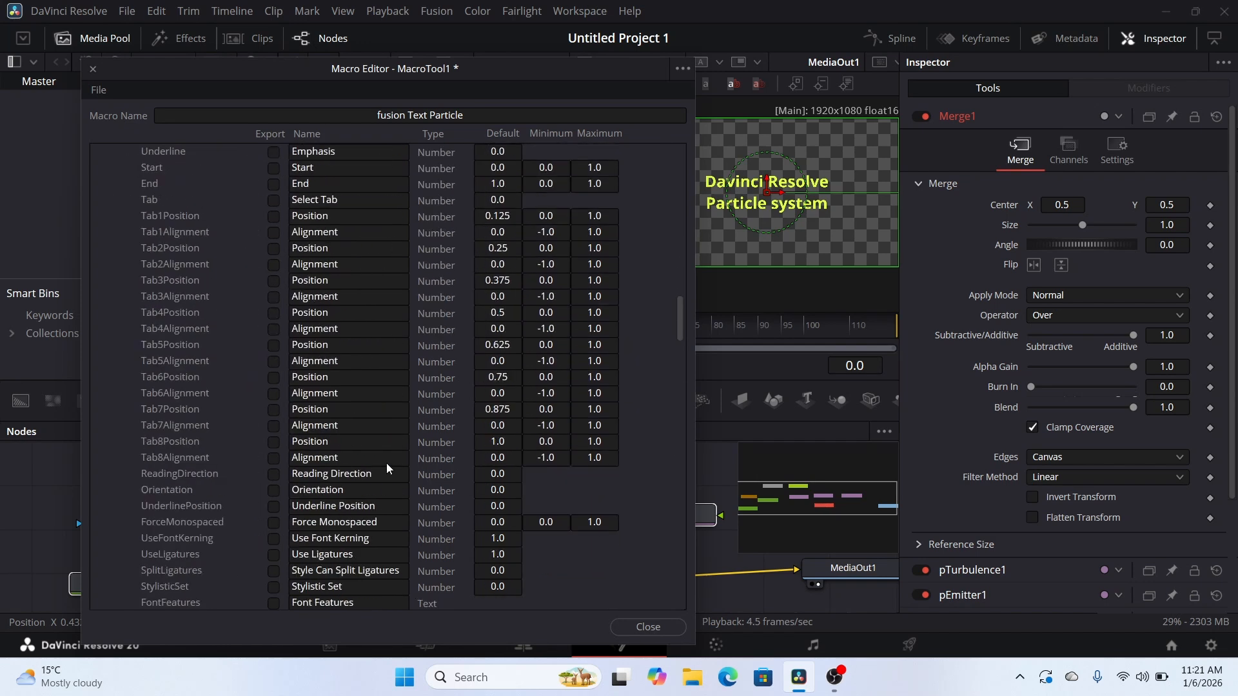
pyautogui.scroll(-3, 385, 462)
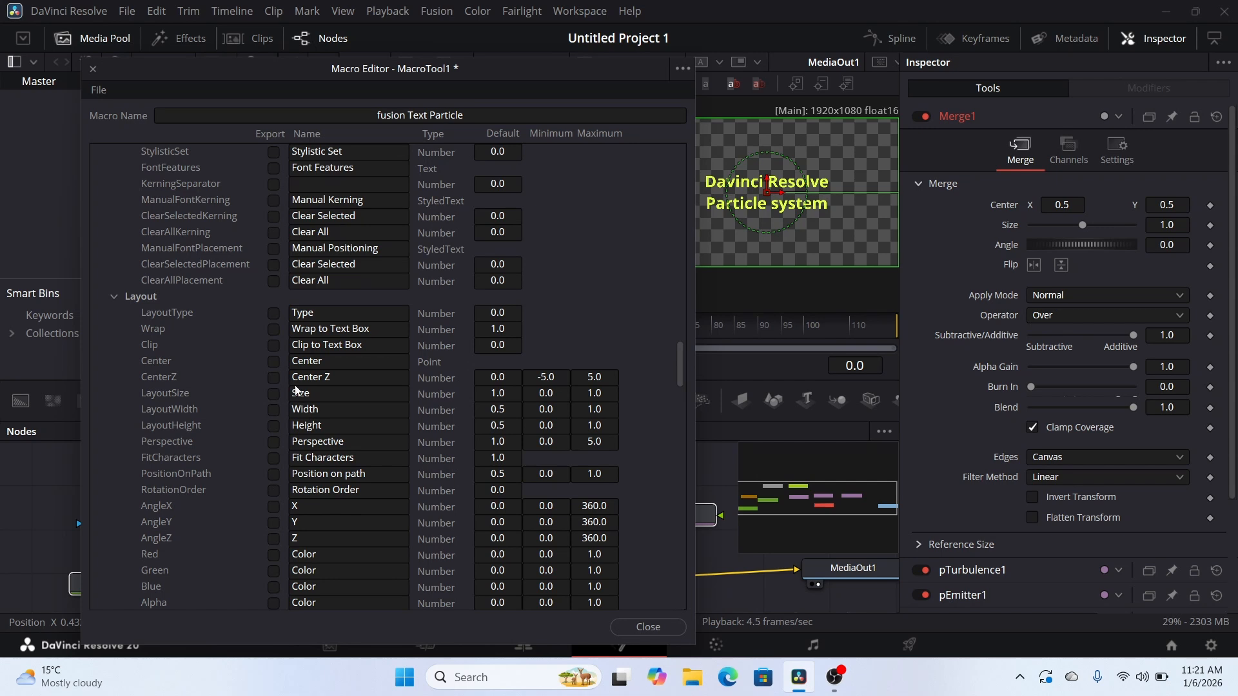
pyautogui.click(274, 361)
pyautogui.scroll(1, 414, 449)
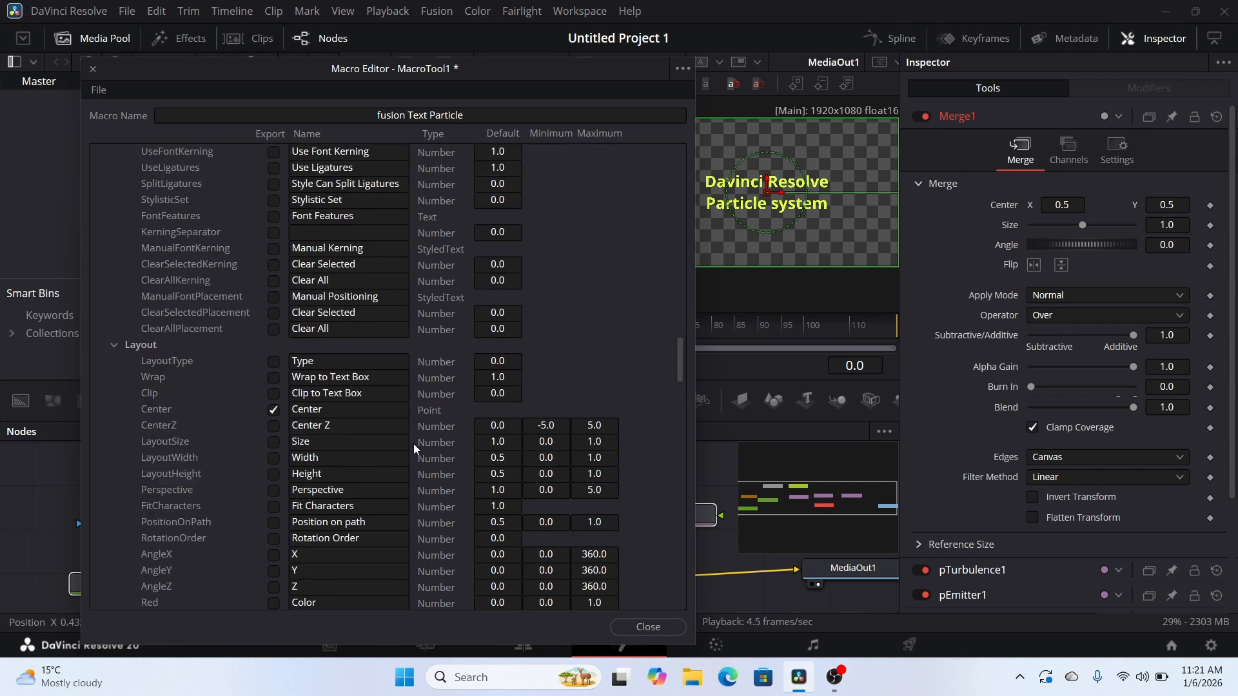
pyautogui.click(116, 344)
pyautogui.scroll(5, 127, 330)
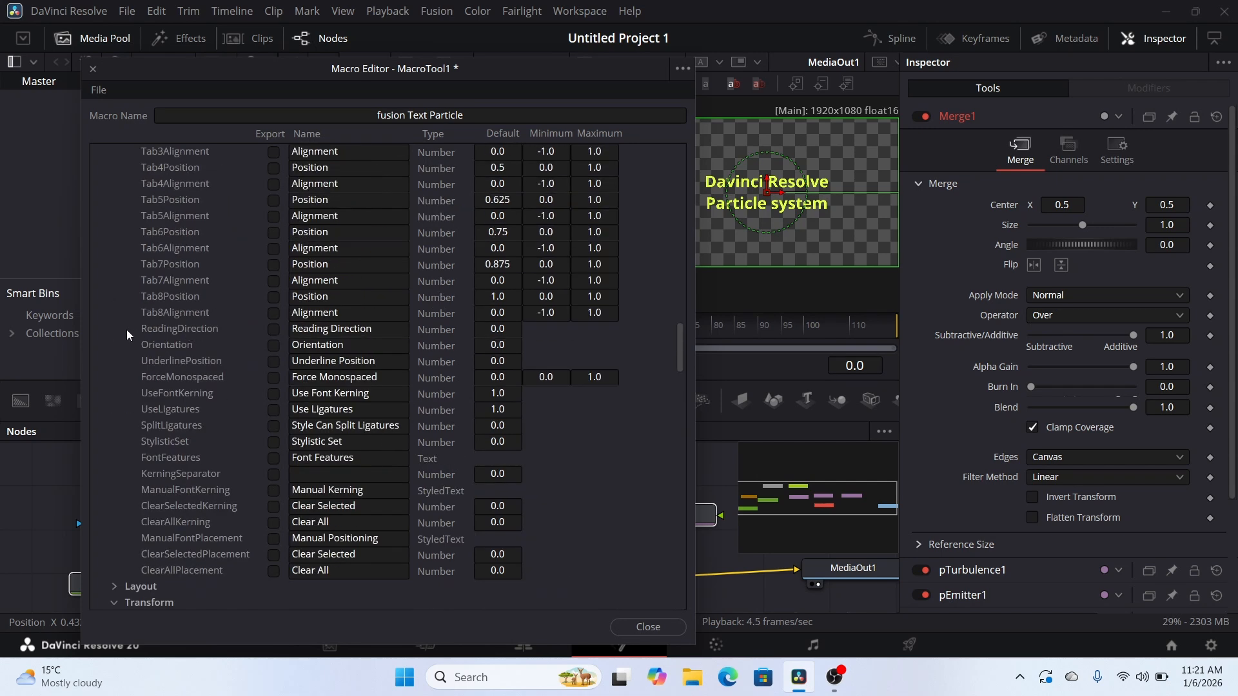
pyautogui.scroll(20, 137, 329)
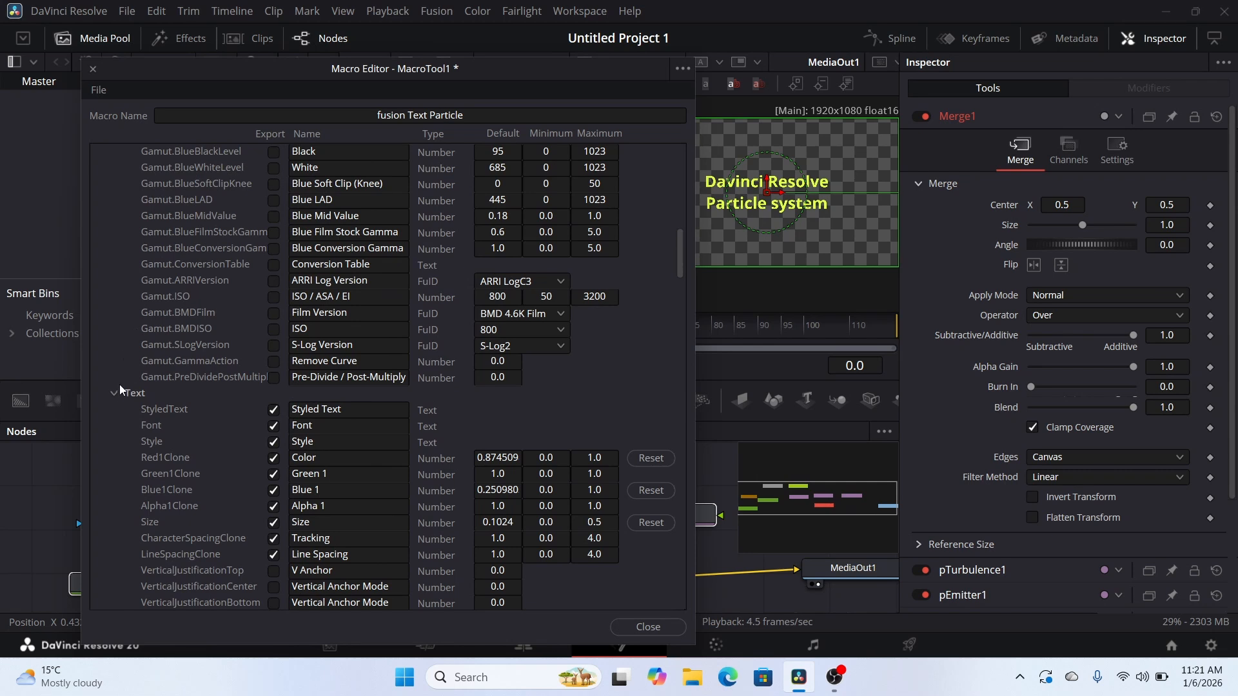
pyautogui.click(115, 389)
pyautogui.scroll(10, 149, 352)
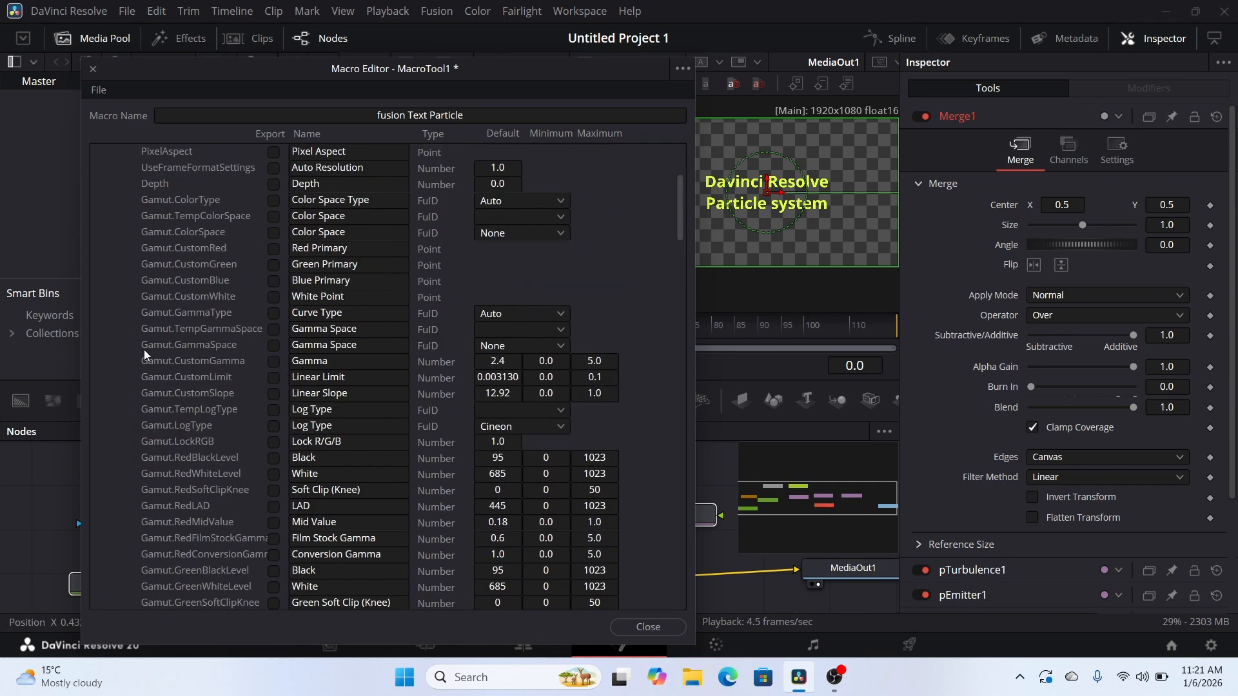
pyautogui.scroll(4, 144, 350)
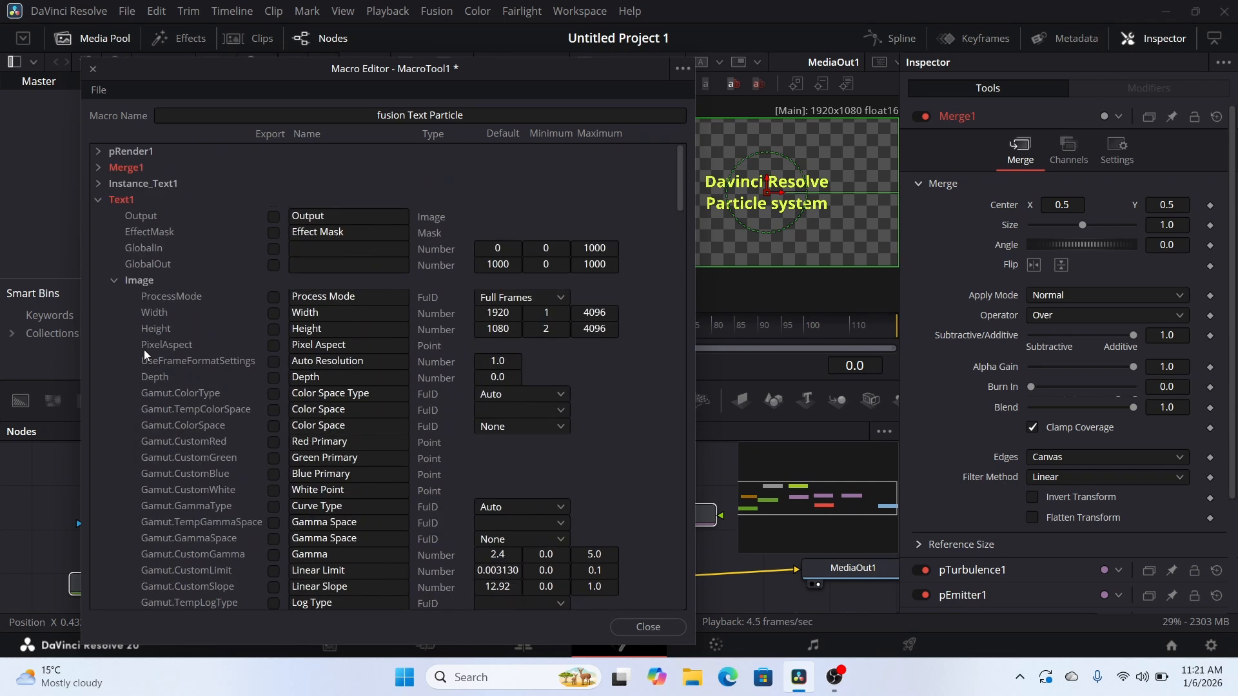
pyautogui.click(103, 200)
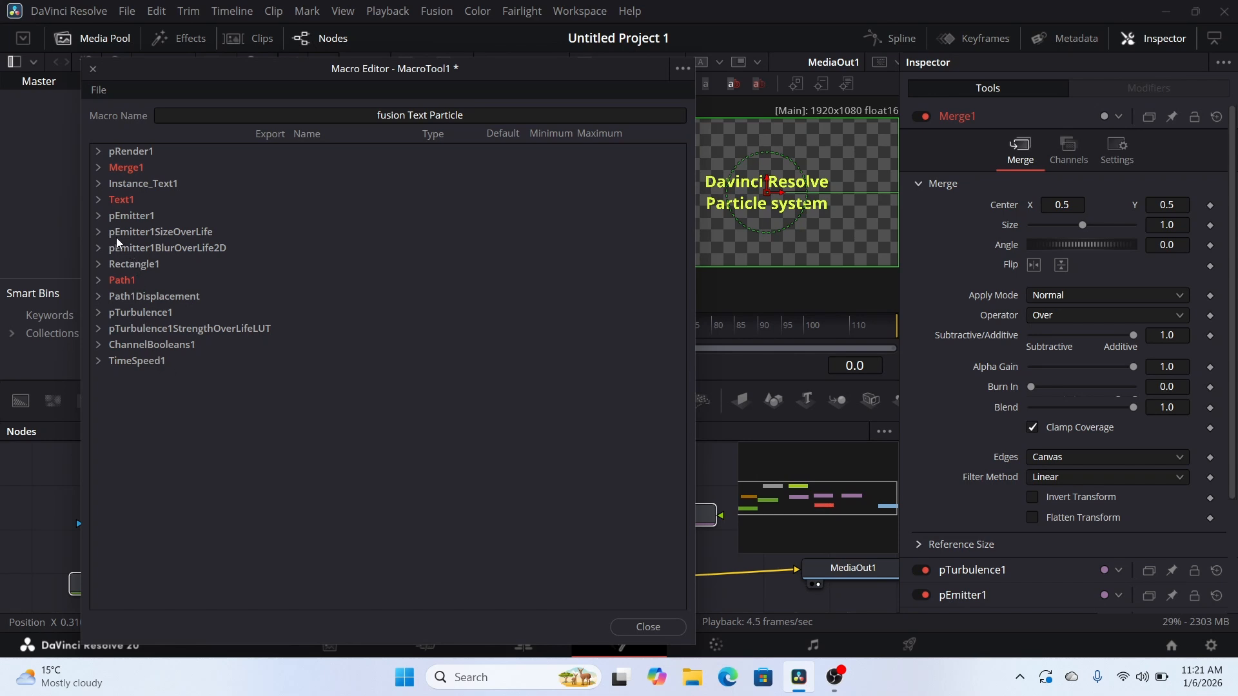
# Step: Mark pEmitter1's Angle and Angle Variance for export in the macro
pyautogui.click(98, 216)
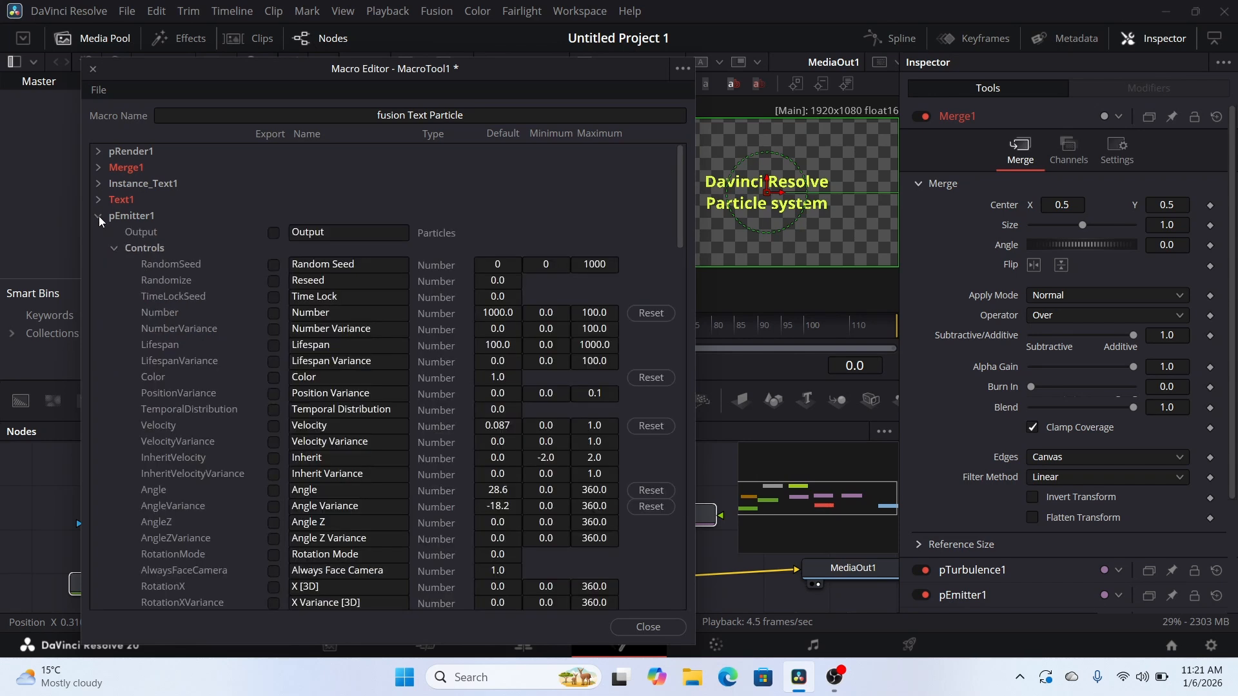
pyautogui.scroll(-5, 284, 446)
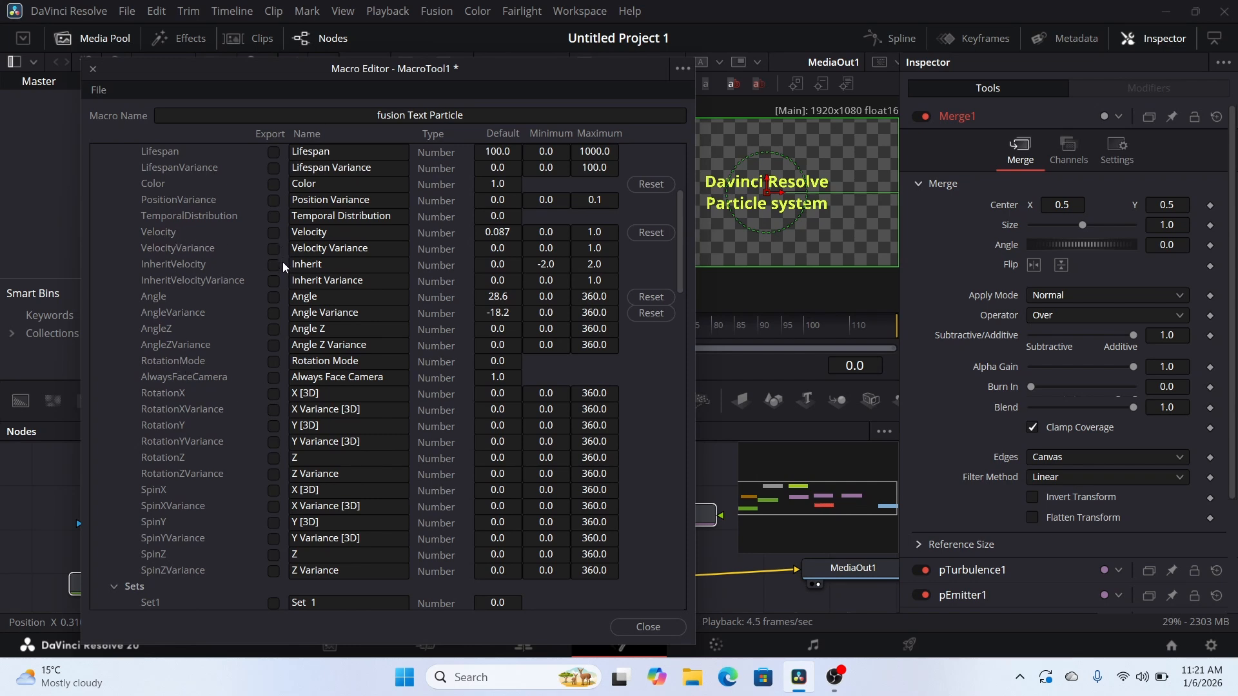
pyautogui.click(274, 297)
pyautogui.click(273, 316)
# Step: Start saving the macro as a group and browse from the C: drive through Users to the profile's AppData\Roaming folder
pyautogui.click(685, 74)
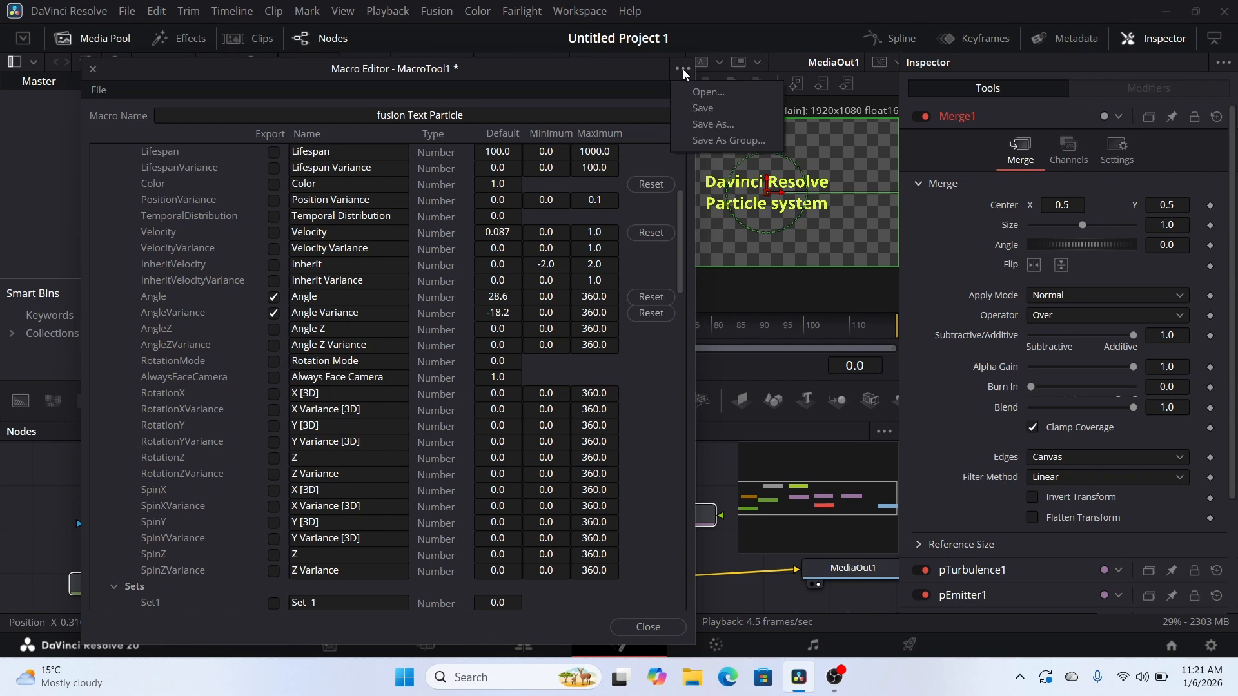
pyautogui.click(712, 145)
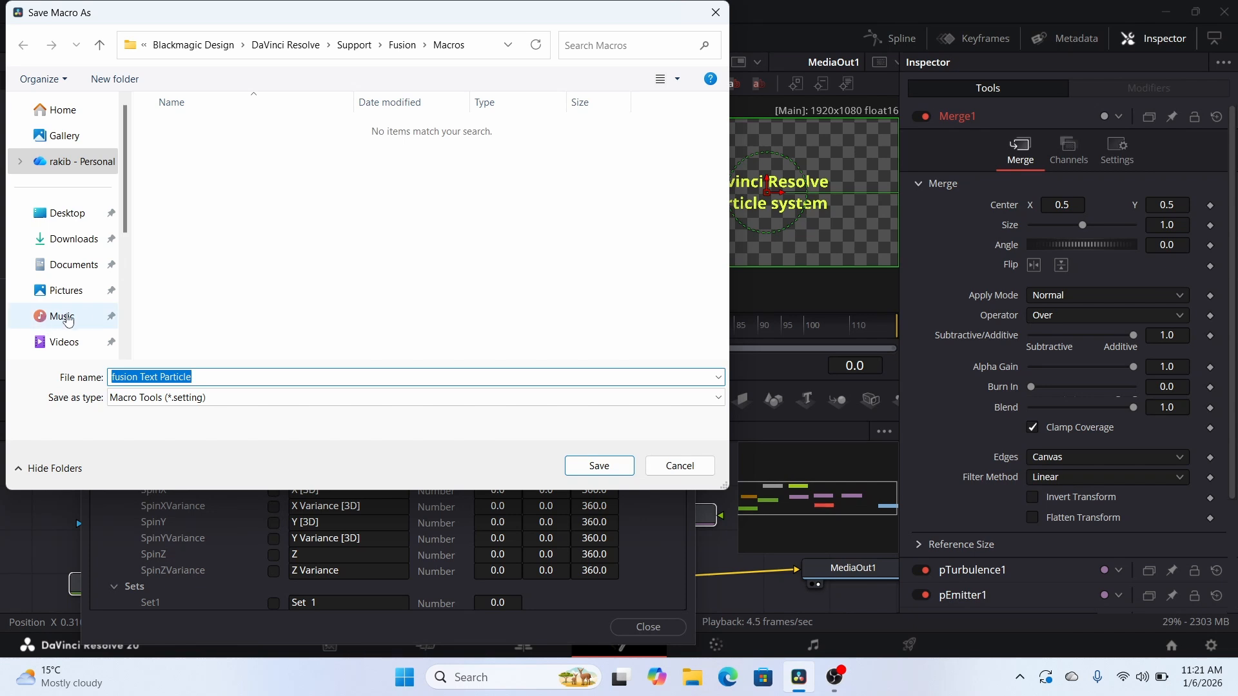
pyautogui.scroll(-3, 80, 288)
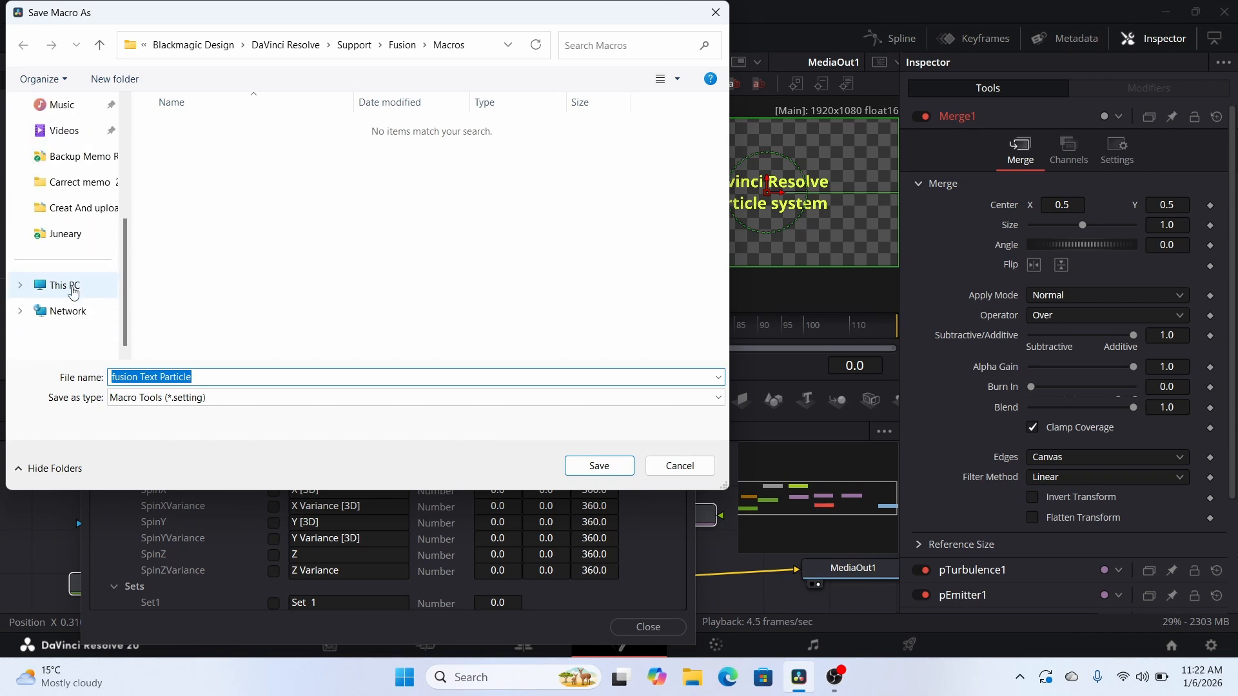
pyautogui.click(75, 284)
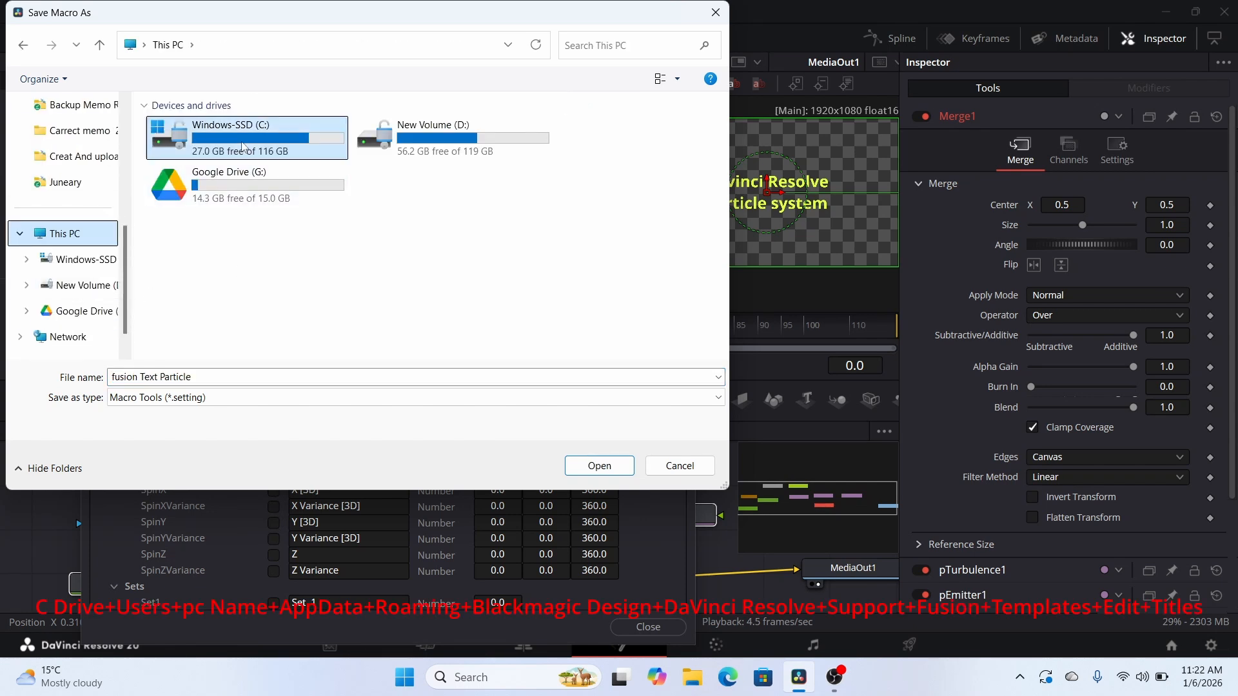
pyautogui.doubleClick(245, 139)
pyautogui.scroll(-1, 236, 272)
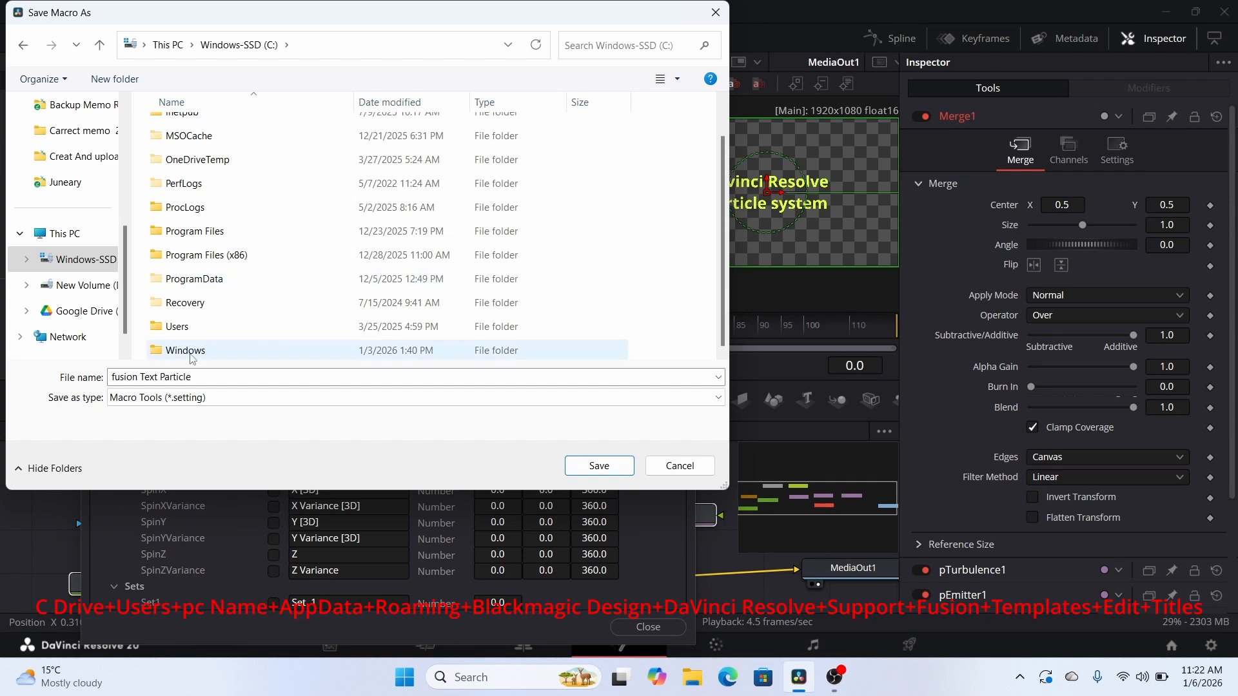
pyautogui.doubleClick(170, 327)
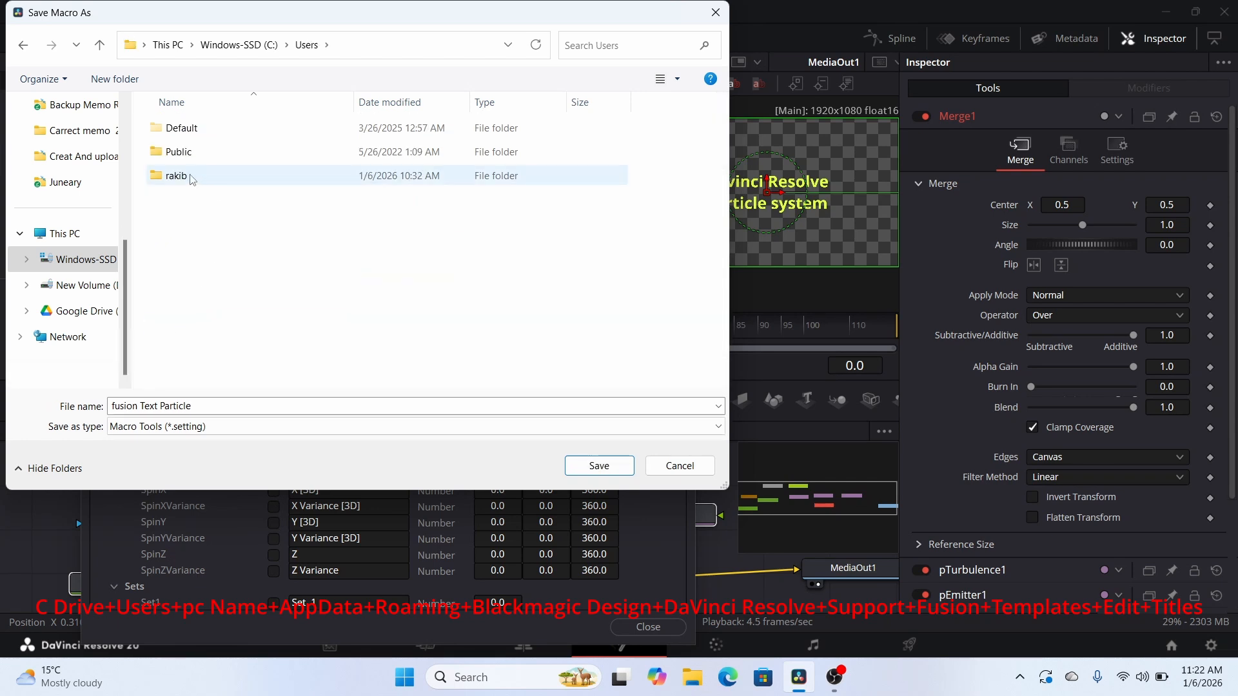
pyautogui.click(167, 180)
pyautogui.doubleClick(167, 181)
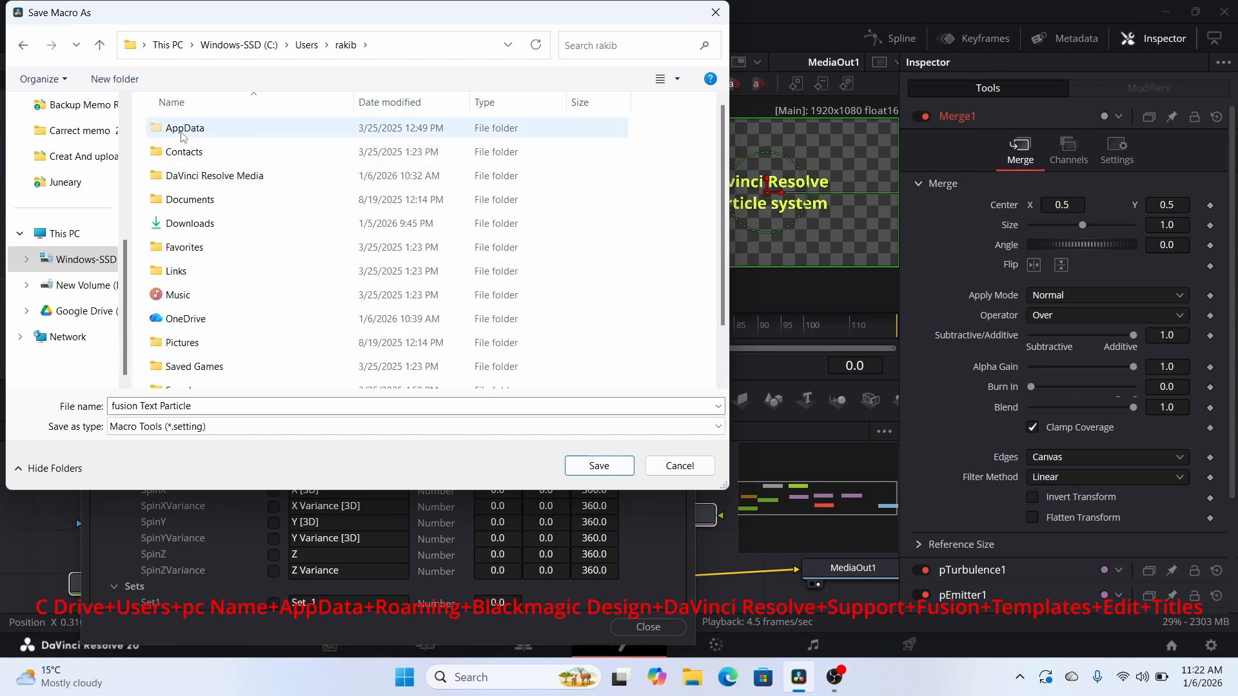
pyautogui.doubleClick(173, 127)
pyautogui.doubleClick(172, 177)
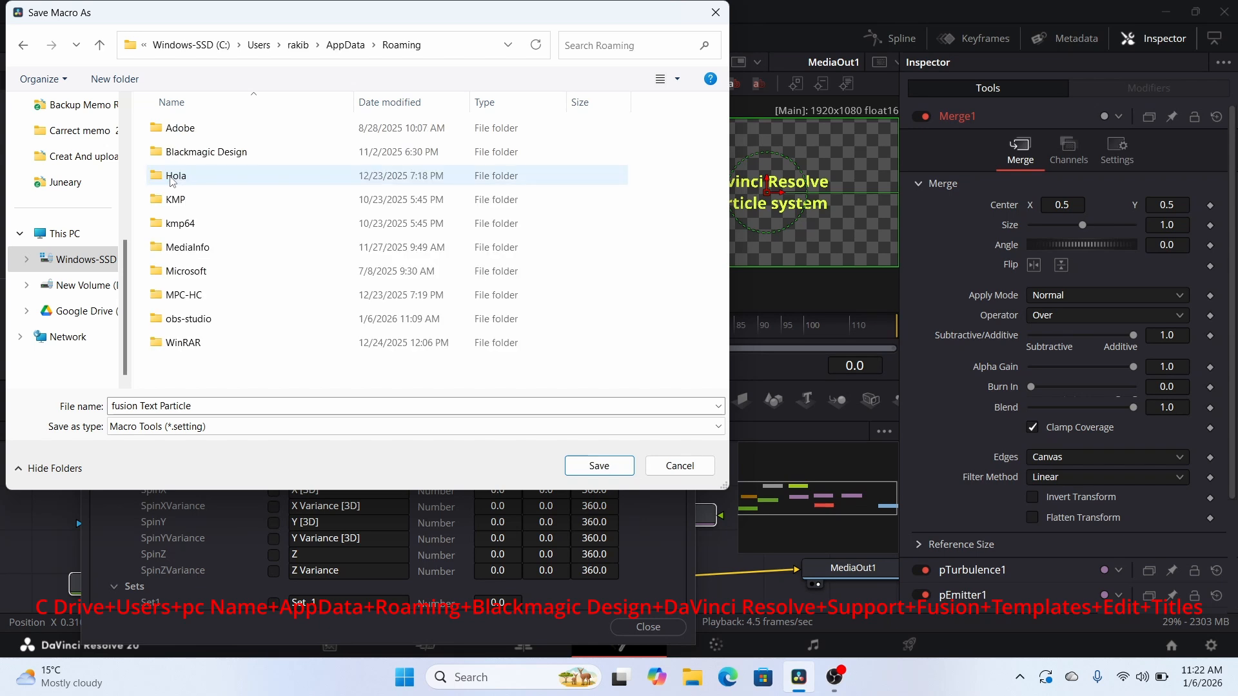
# Step: Open the Blackmagic Design\DaVinci Resolve\Support\Fusion folder inside Roaming as the save location
pyautogui.doubleClick(193, 154)
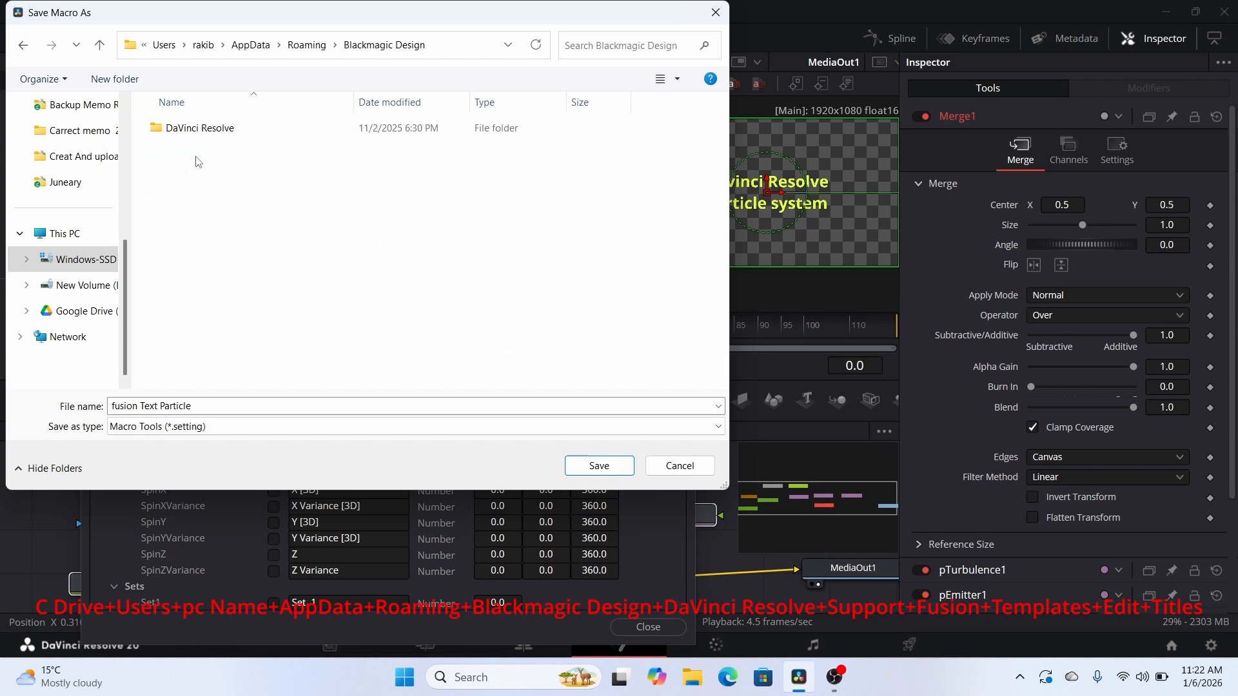
pyautogui.click(169, 134)
pyautogui.doubleClick(168, 135)
pyautogui.doubleClick(172, 155)
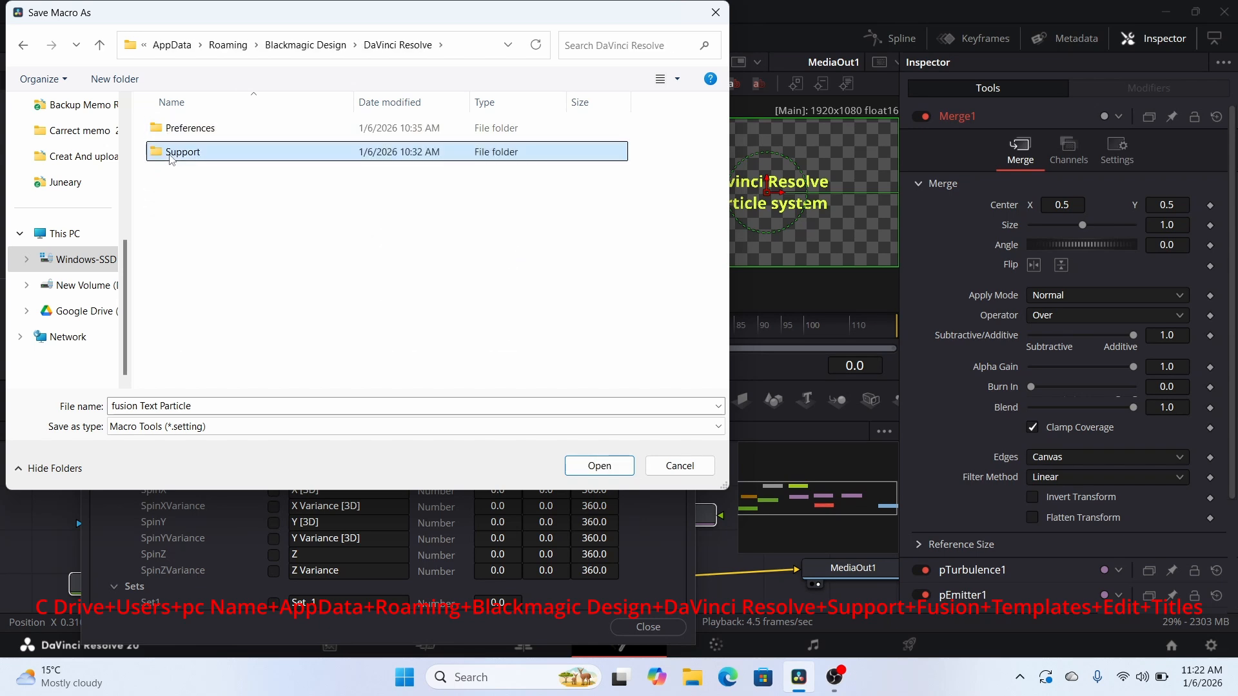
pyautogui.doubleClick(173, 297)
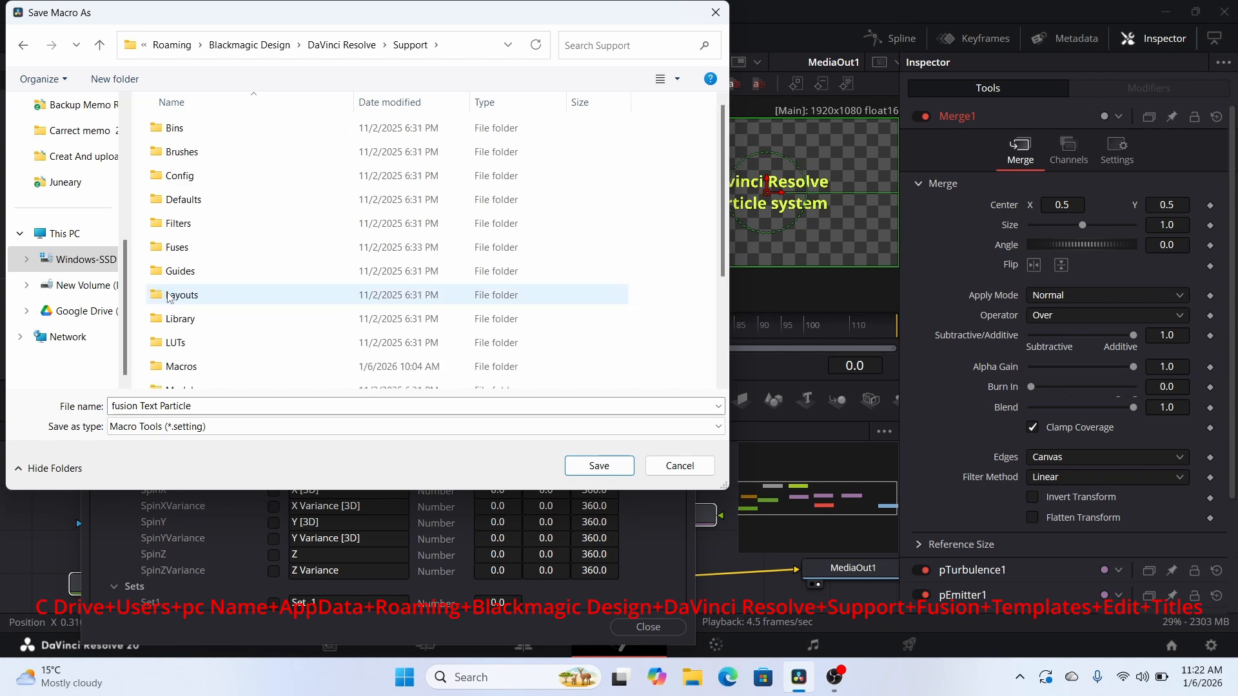
# Step: Save the macro as "fusion Text Particle" in the Templates\Edit\Titles folder and close the Macro Editor
pyautogui.scroll(-2, 199, 258)
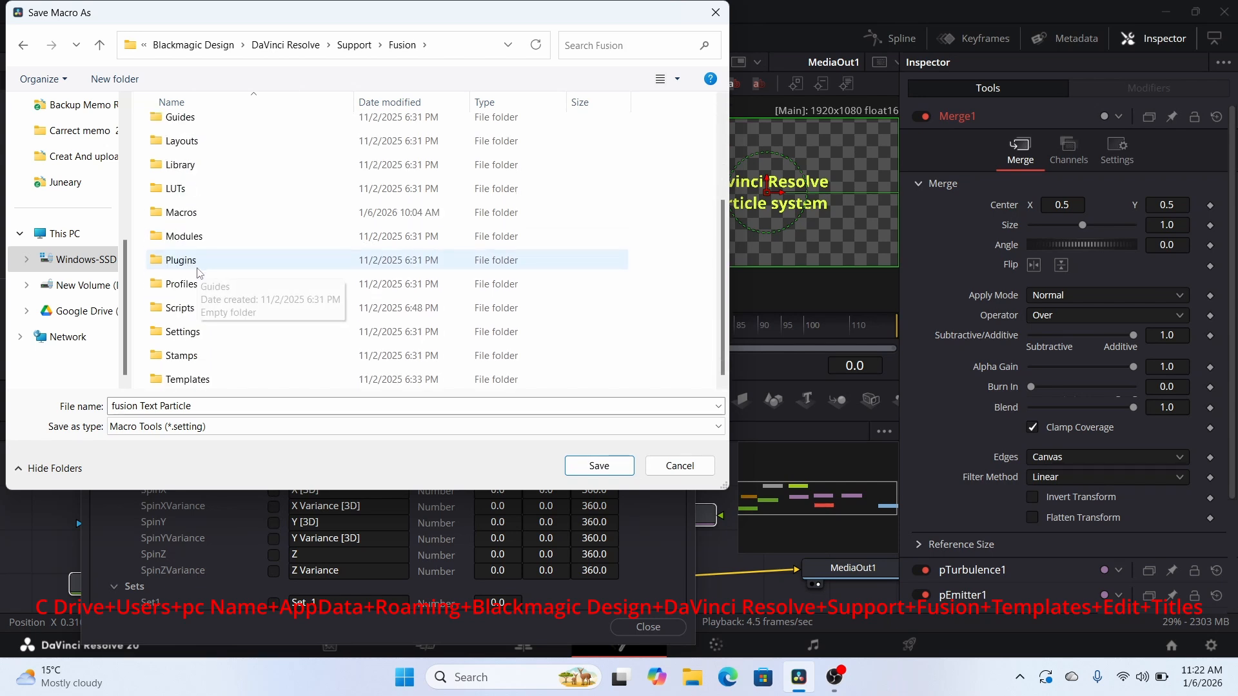
pyautogui.scroll(-1, 181, 357)
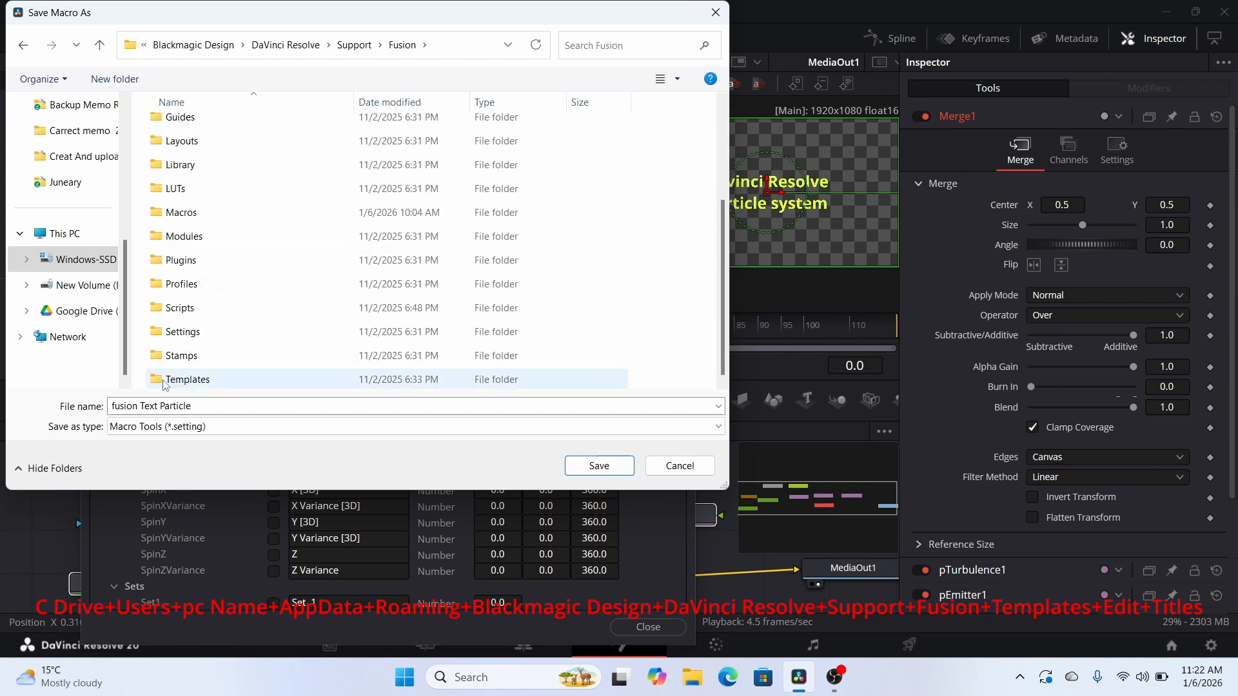
pyautogui.doubleClick(177, 381)
pyautogui.doubleClick(173, 127)
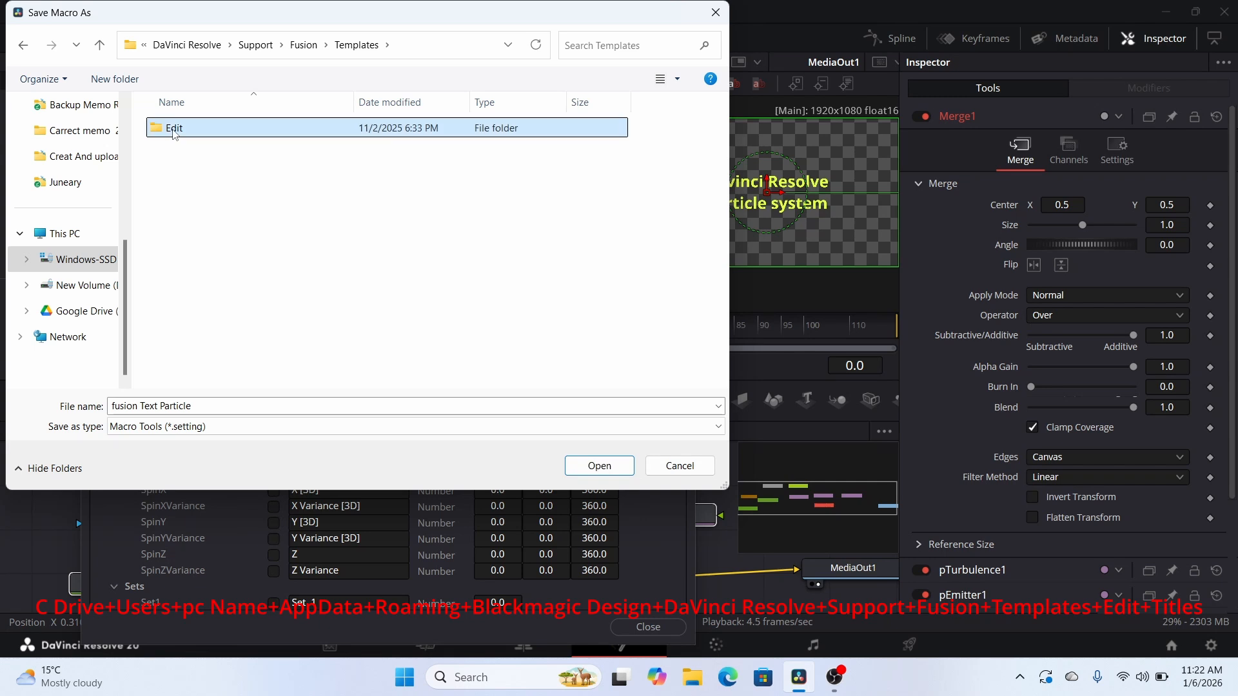
pyautogui.doubleClick(173, 176)
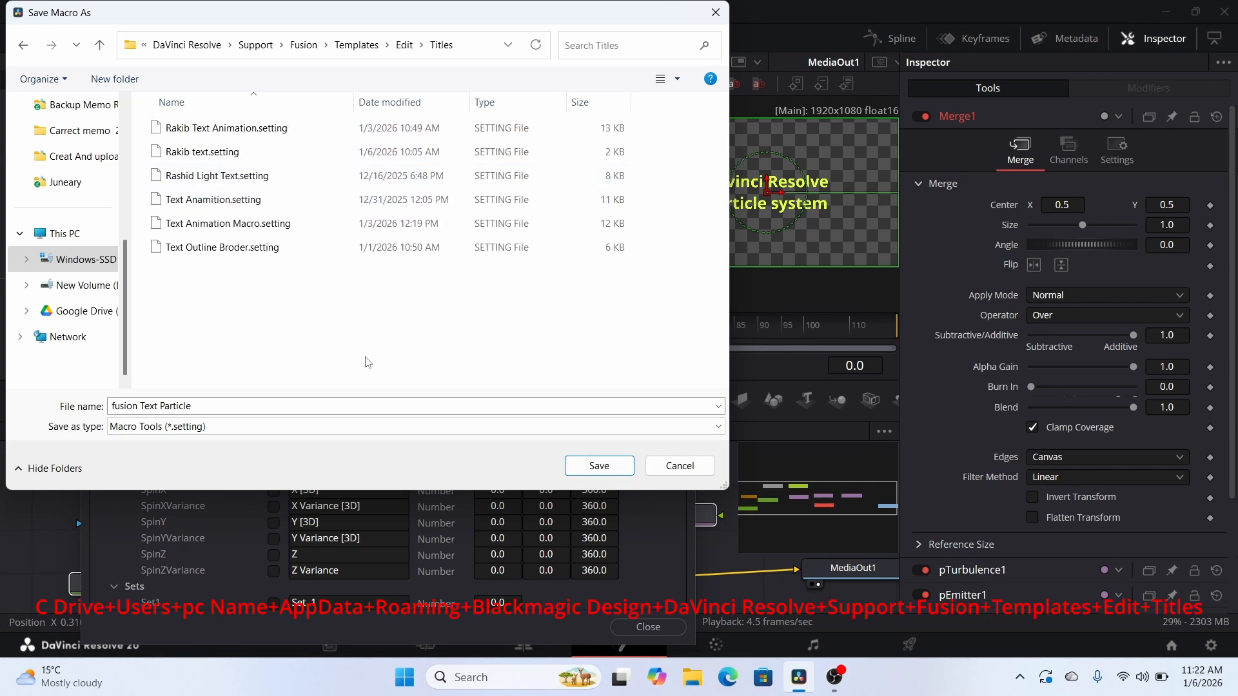
pyautogui.click(600, 469)
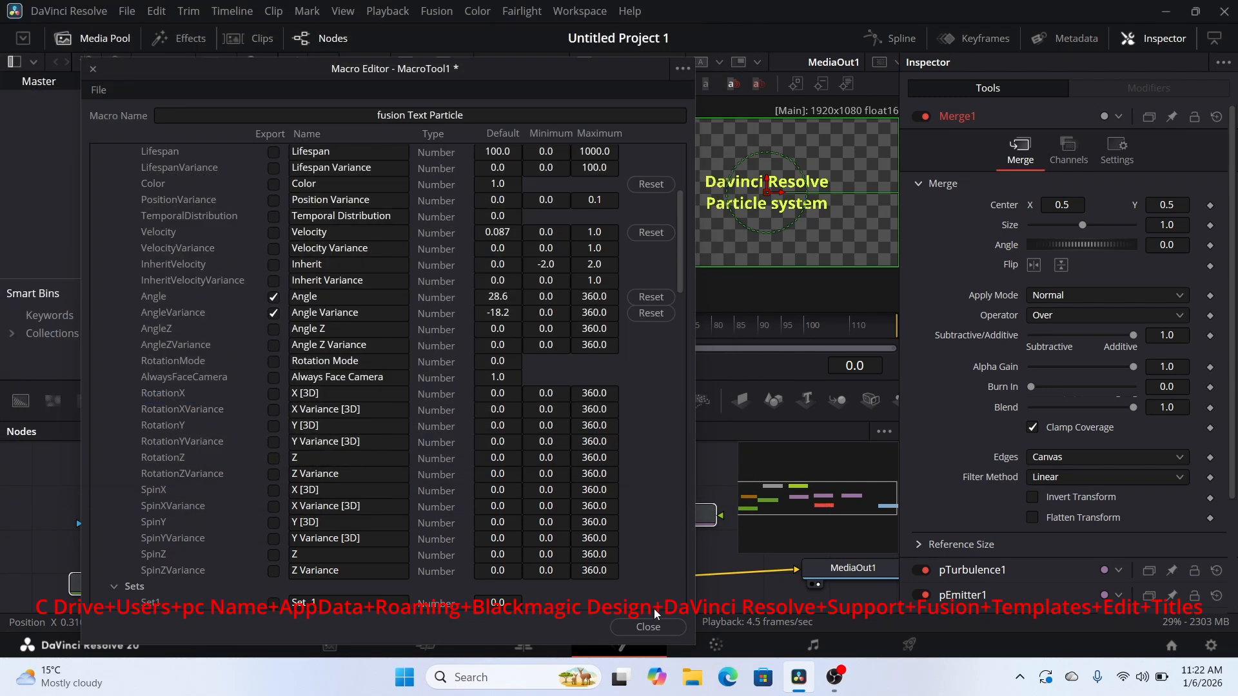
pyautogui.click(634, 625)
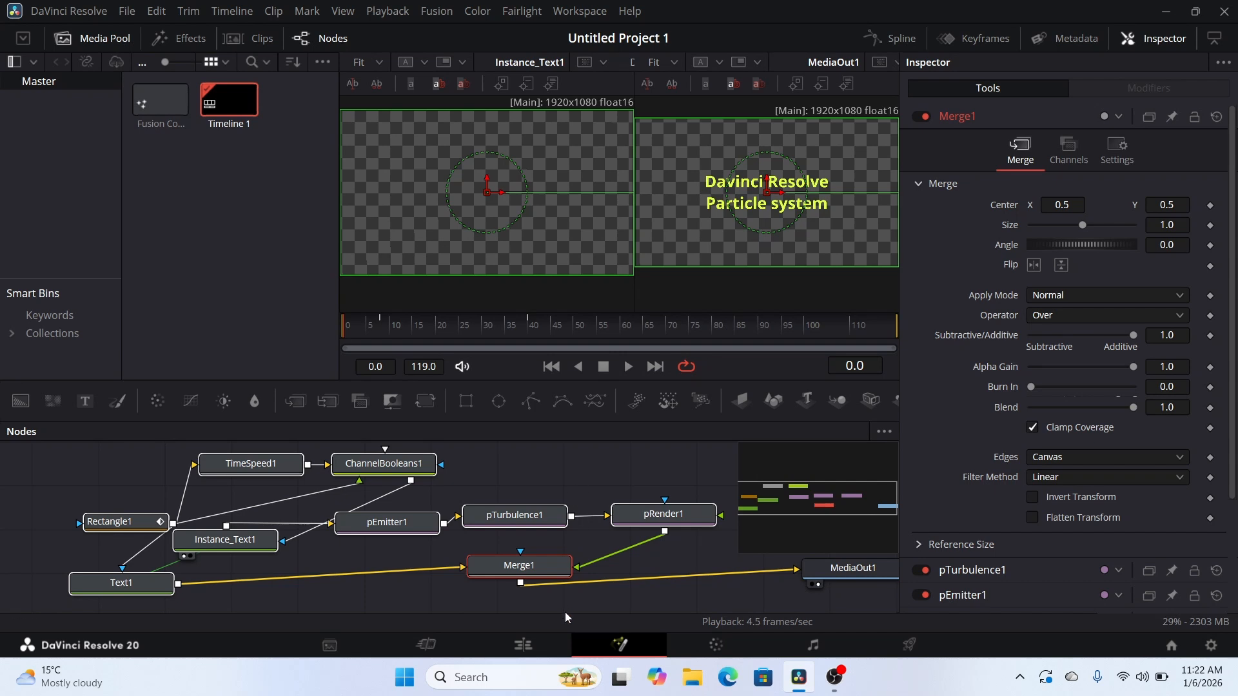
# Step: Switch to the Edit page and delete the Fusion Composition 1 clip from the timeline
pyautogui.click(526, 646)
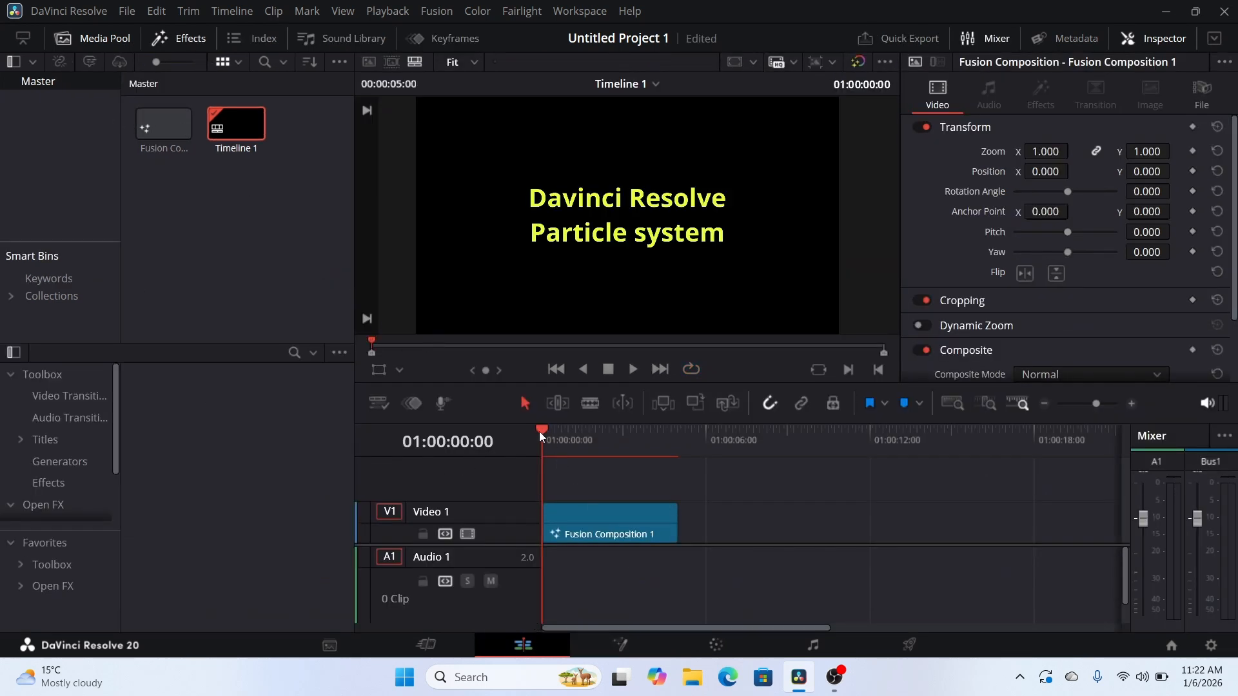
pyautogui.moveTo(540, 432)
pyautogui.mouseDown()
pyautogui.moveTo(635, 450)
pyautogui.moveTo(523, 474)
pyautogui.moveTo(551, 433)
pyautogui.moveTo(563, 435)
pyautogui.moveTo(535, 449)
pyautogui.mouseUp()
pyautogui.click(608, 516)
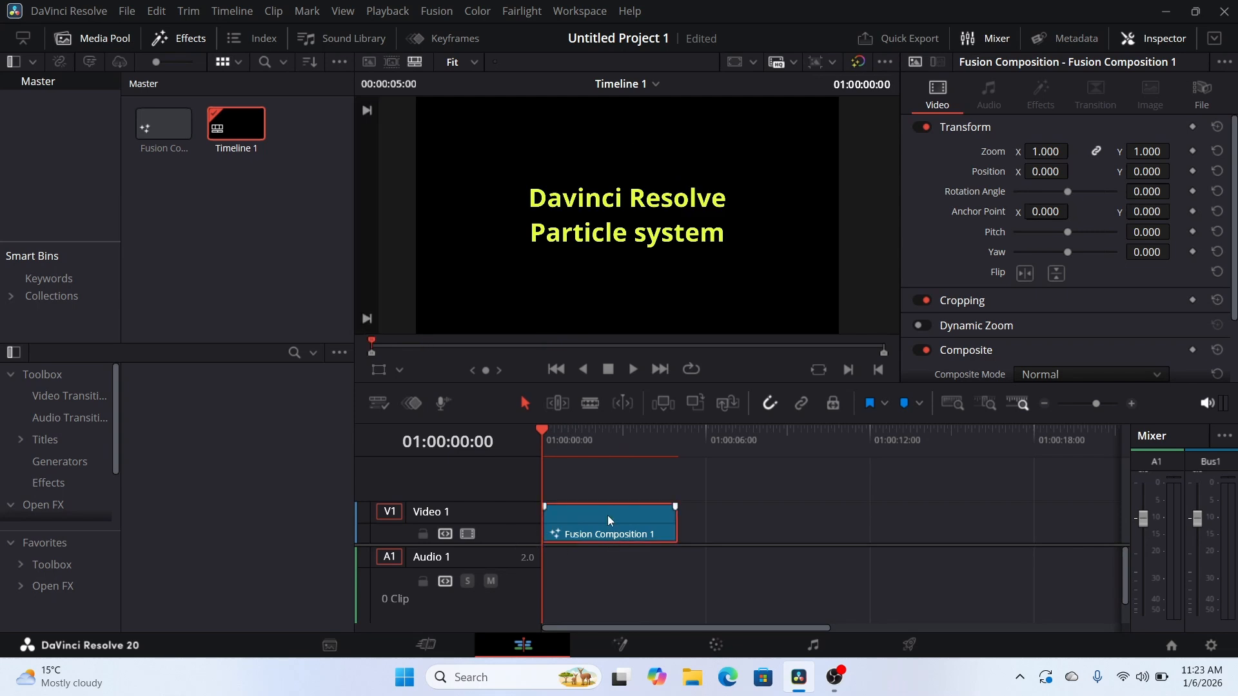
pyautogui.press('Delete')
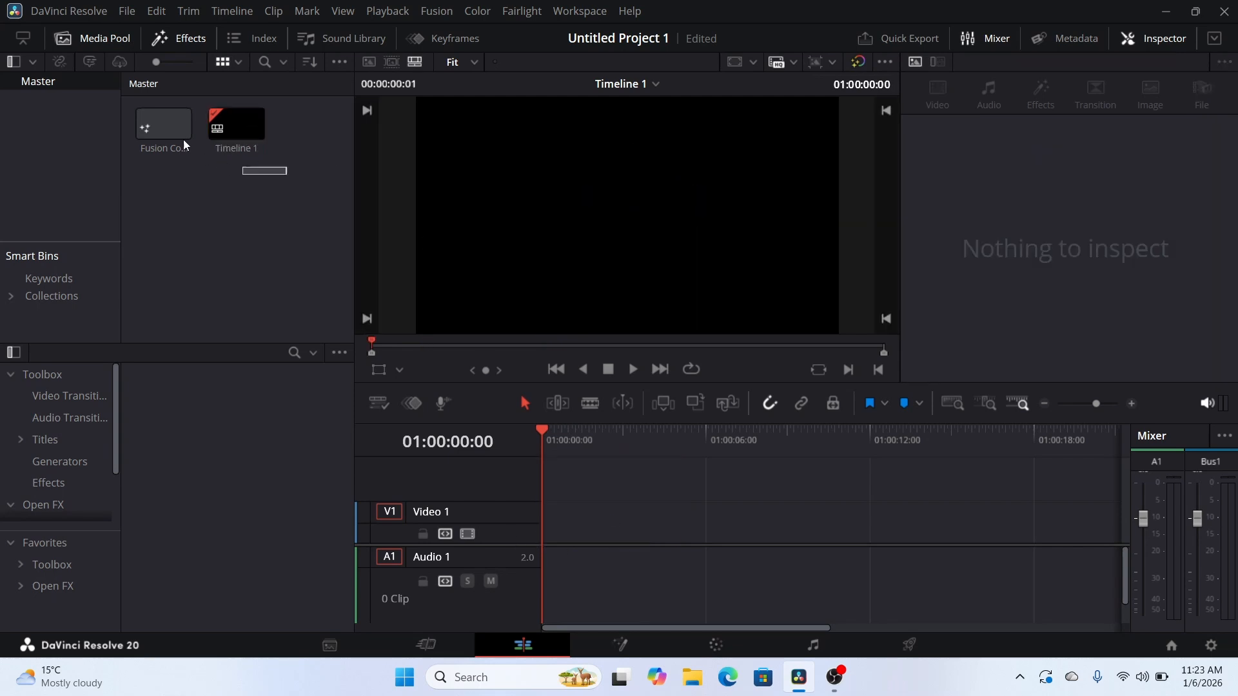
# Step: Permanently delete the Fusion composition and Timeline 1 from the media pool and quit the program
pyautogui.click(154, 112)
pyautogui.press('Delete')
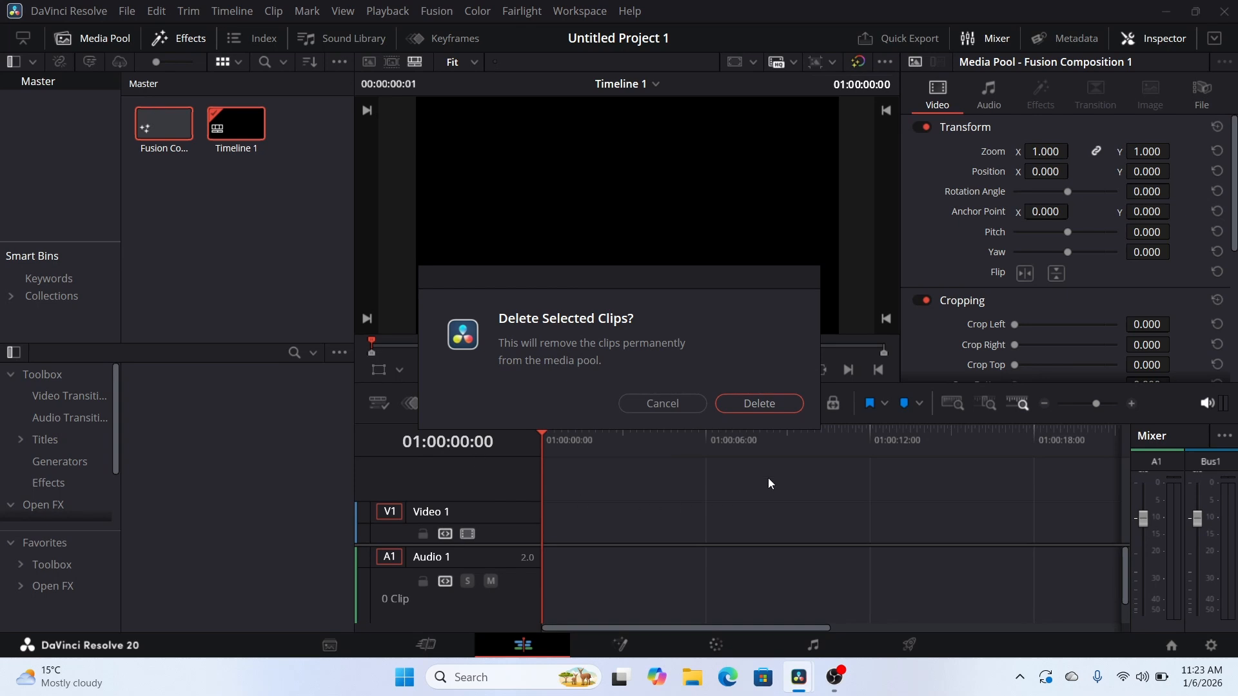
pyautogui.click(759, 404)
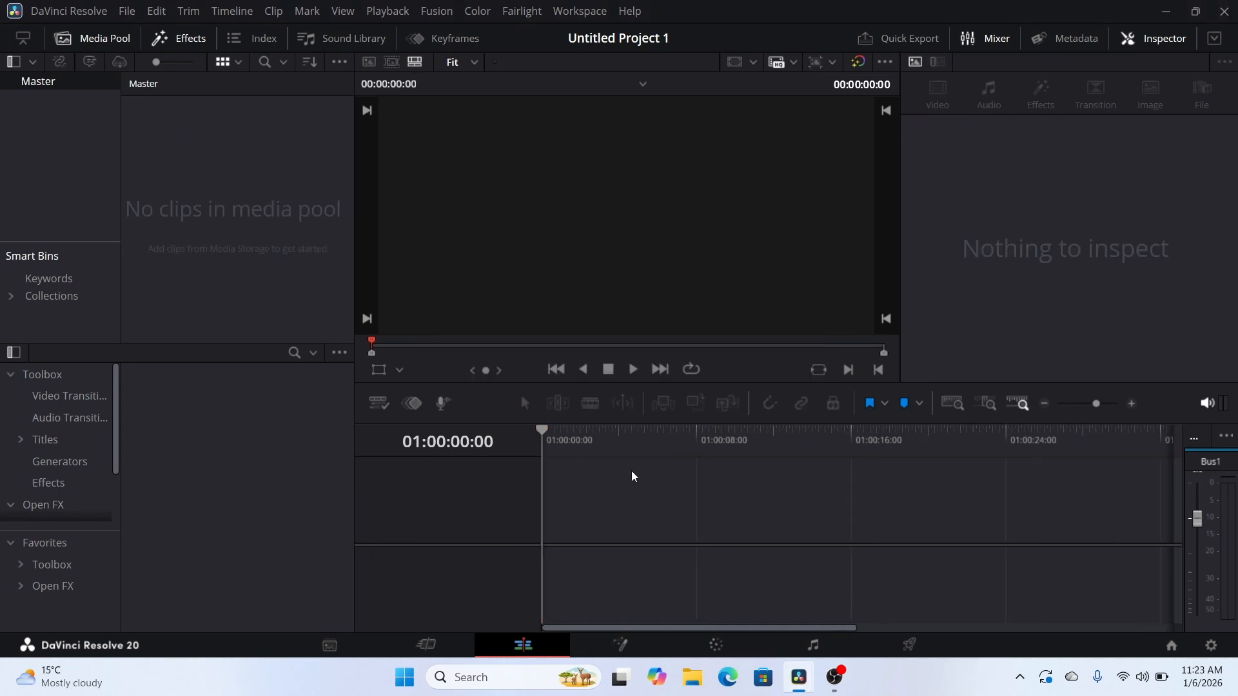
pyautogui.hotkey('alt', 'F4')
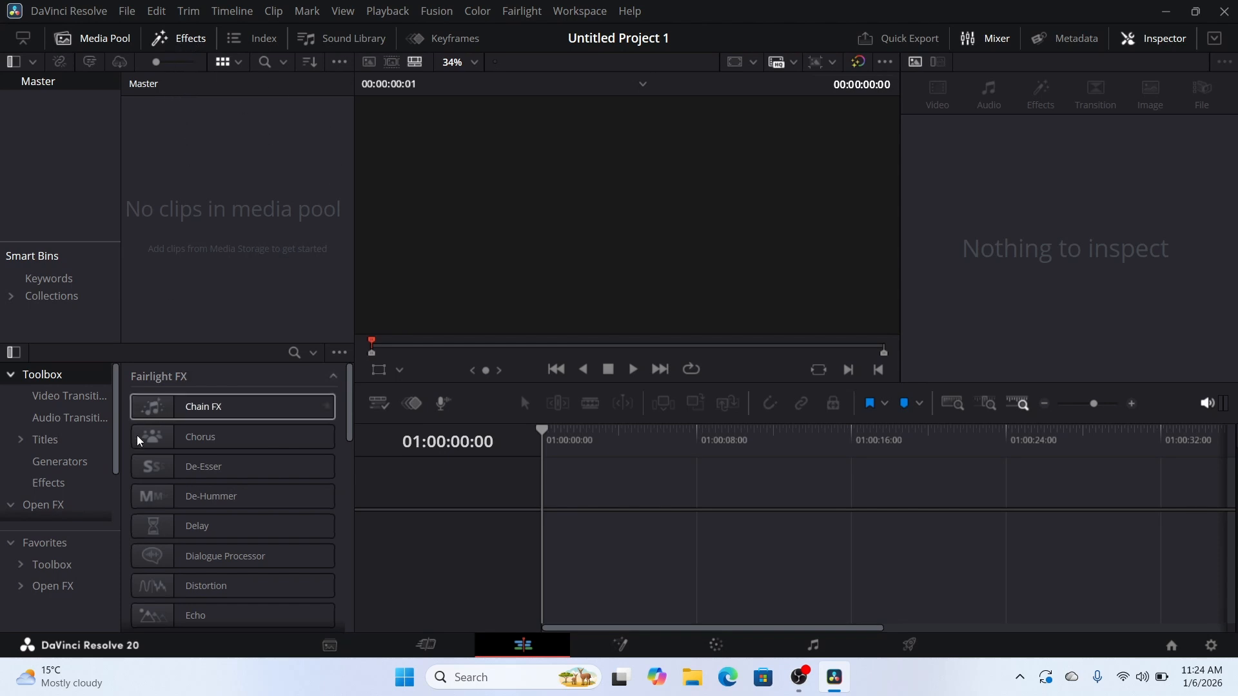
# Step: Search the Titles for "Fusion Tex" and place the fusion Text Particle title at the start of the empty timeline
pyautogui.click(78, 445)
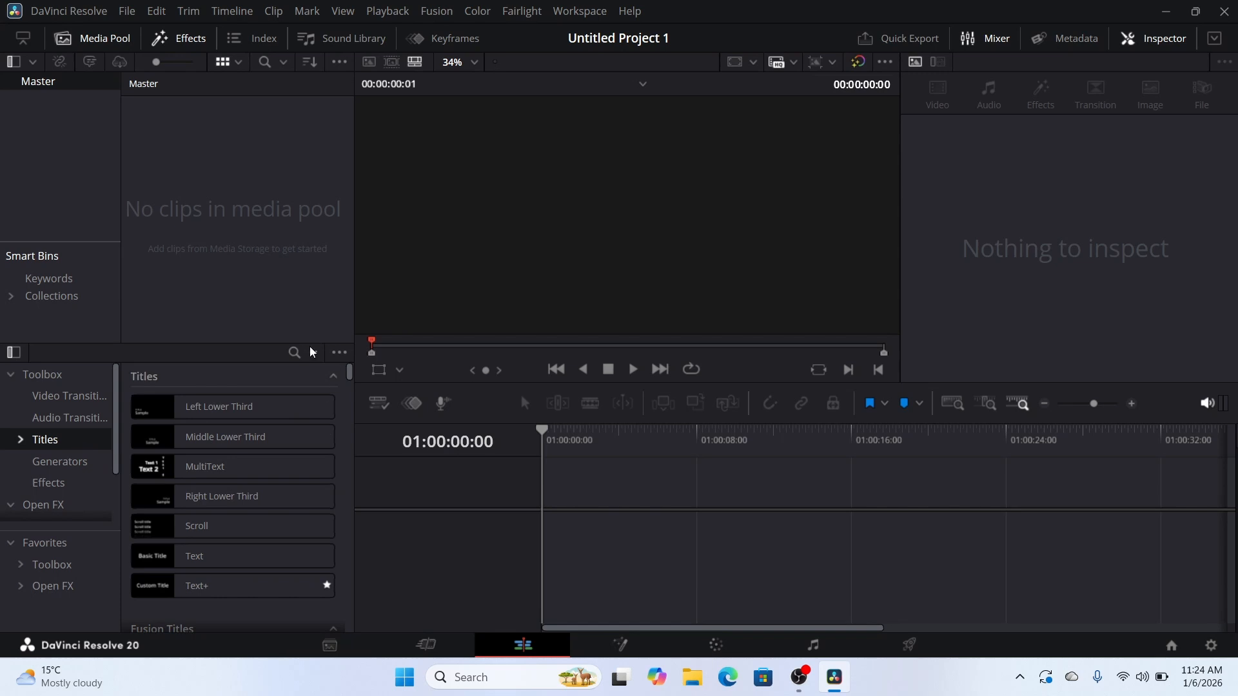
pyautogui.click(294, 353)
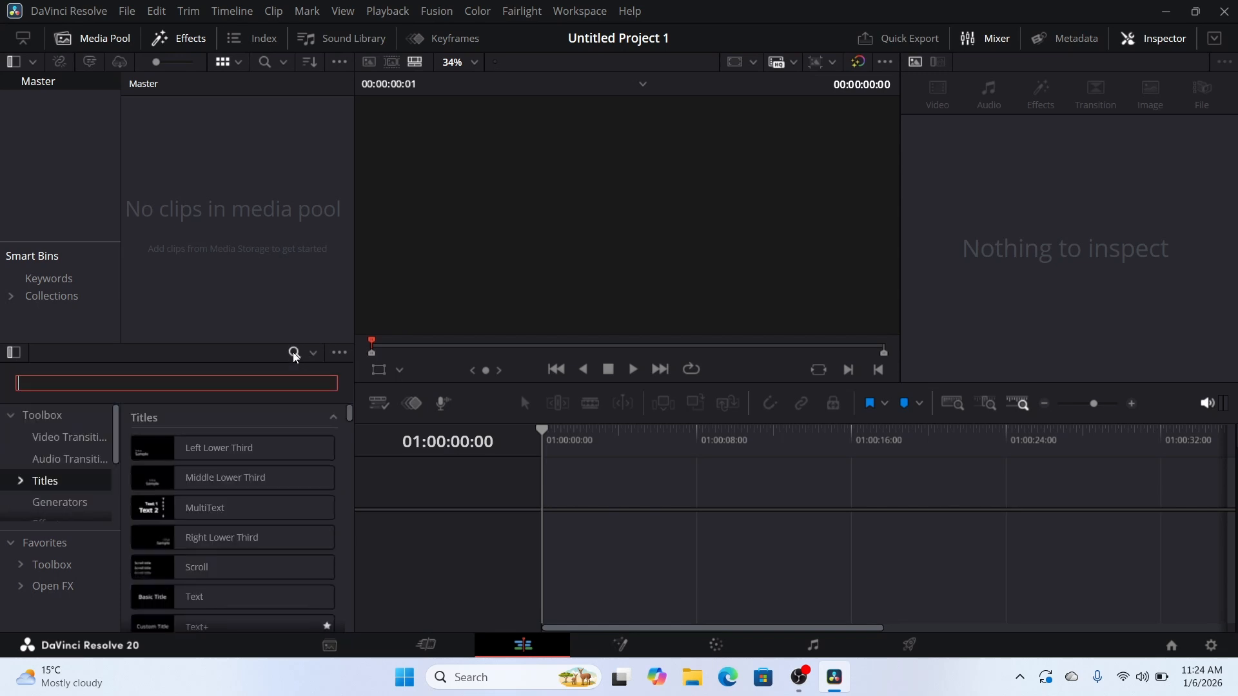
pyautogui.write('Fusion')
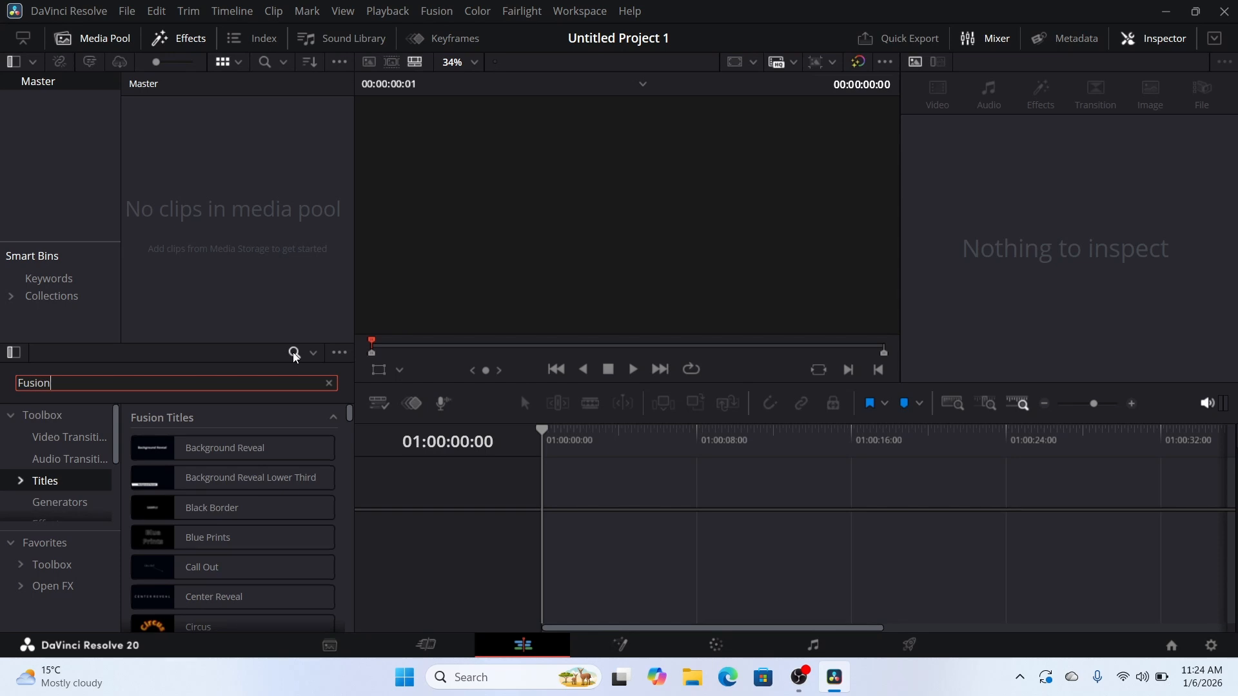
pyautogui.write(' Tex')
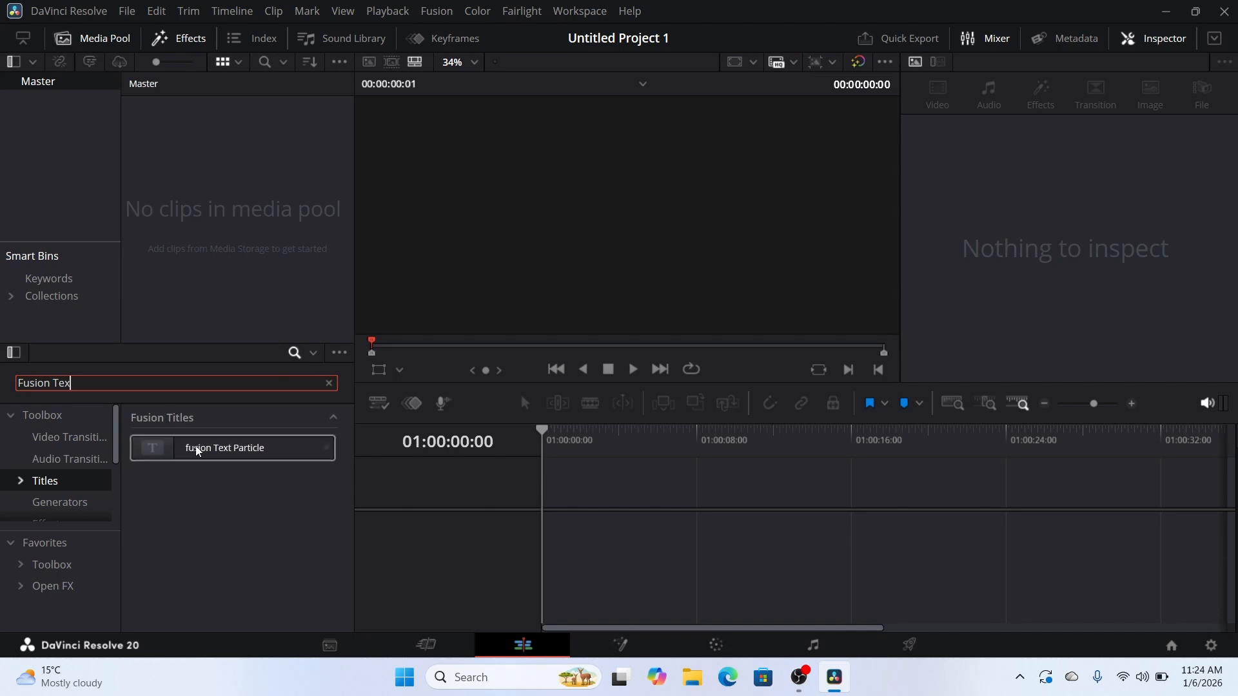
pyautogui.moveTo(193, 446); pyautogui.dragTo(530, 508)
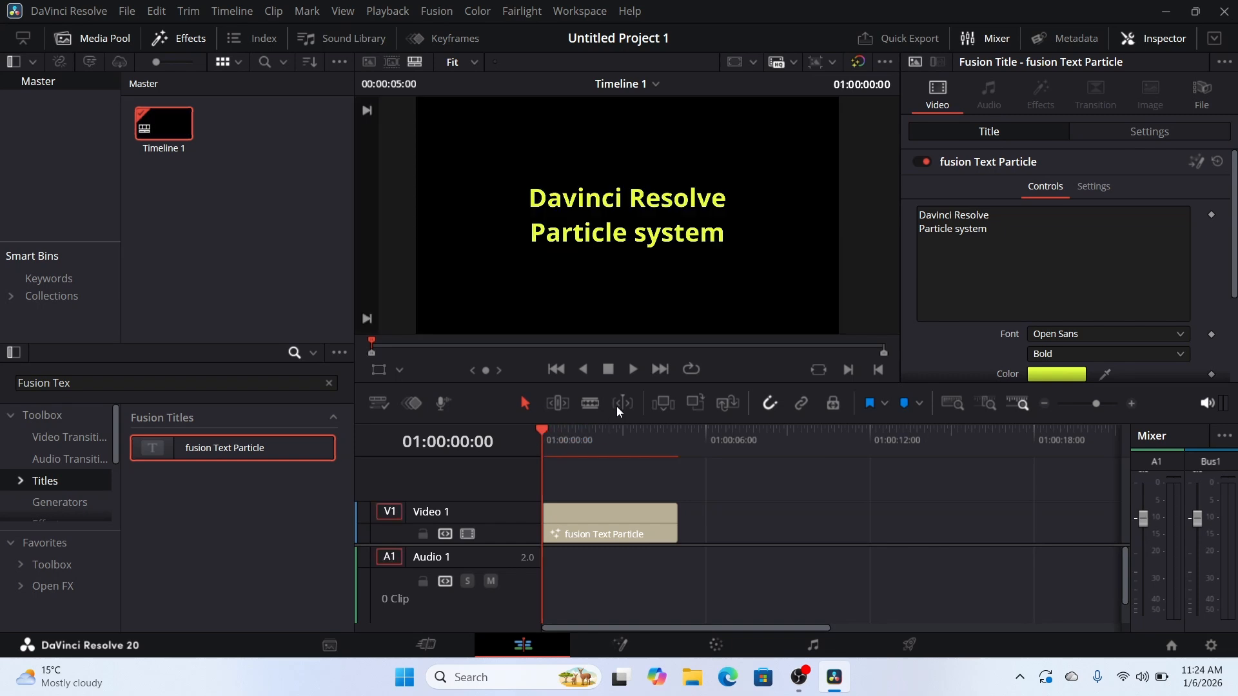
# Step: Play the fusion Text Particle title through and replay it from the beginning to check the particle animation
pyautogui.click(632, 369)
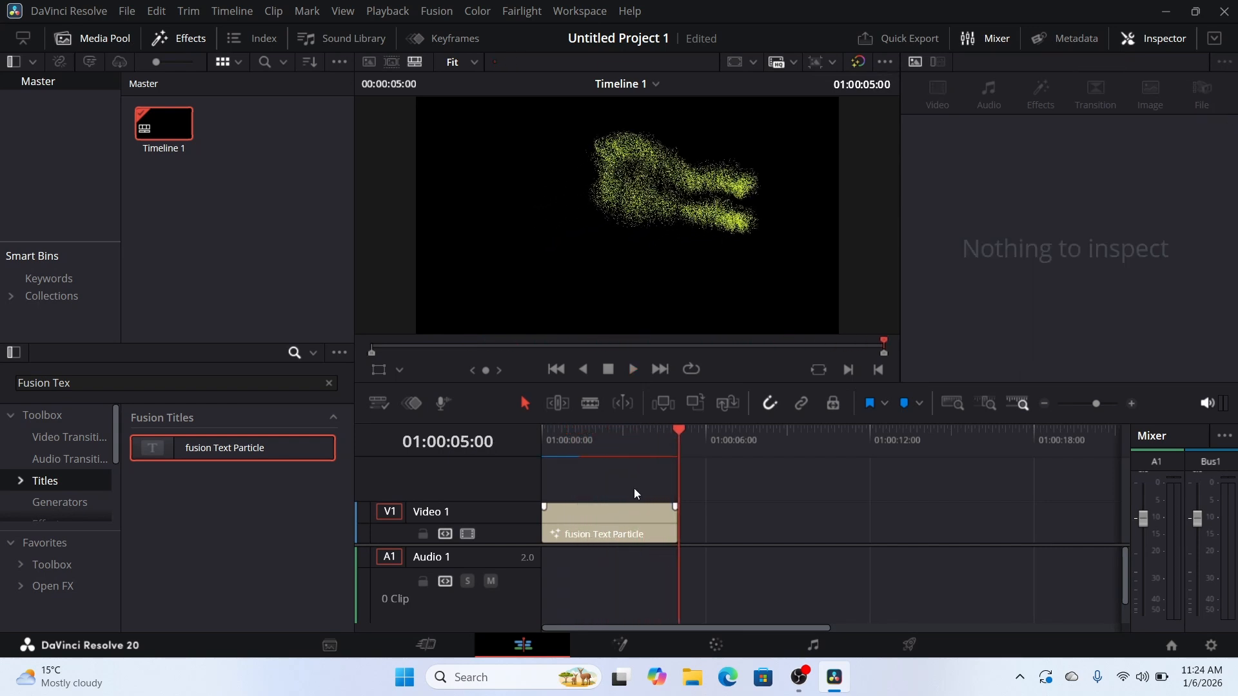
pyautogui.moveTo(655, 443); pyautogui.dragTo(539, 477)
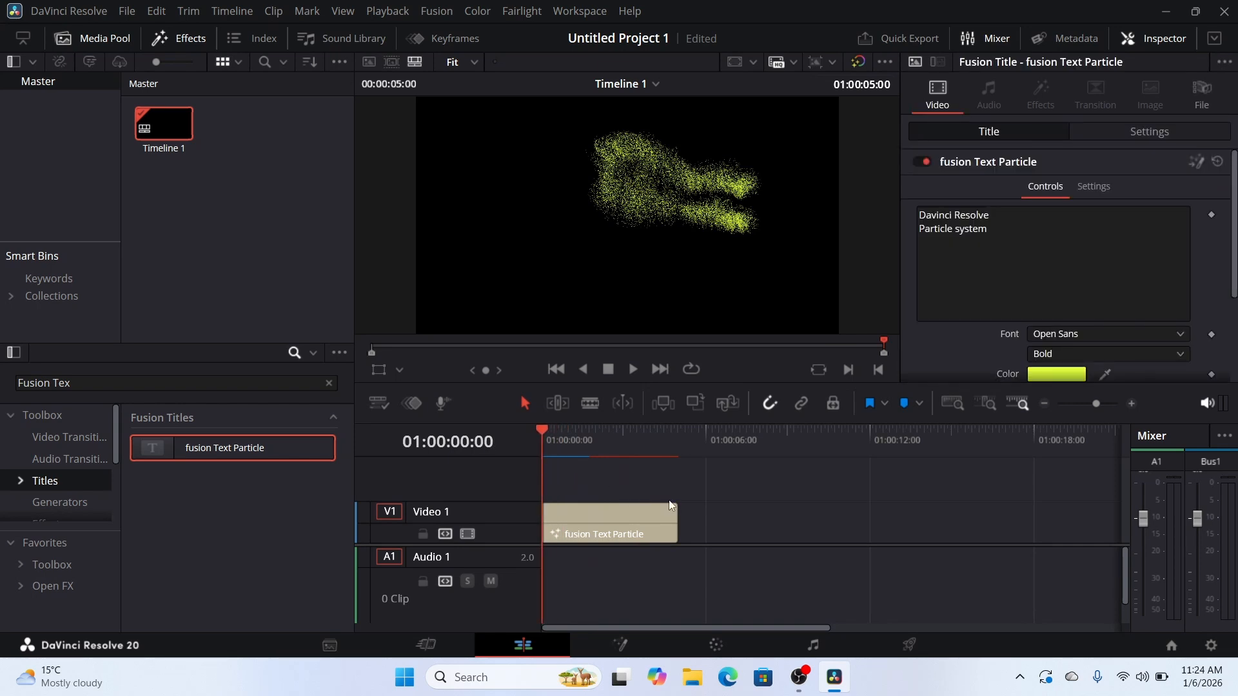
pyautogui.press('space')
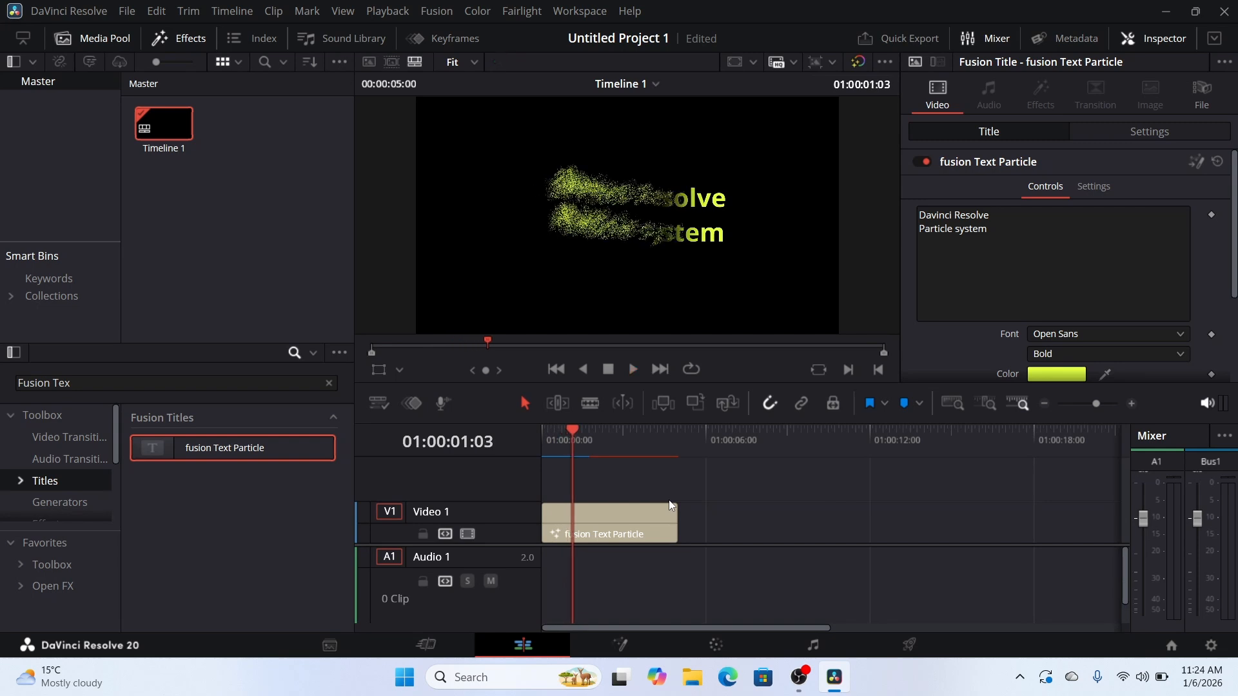